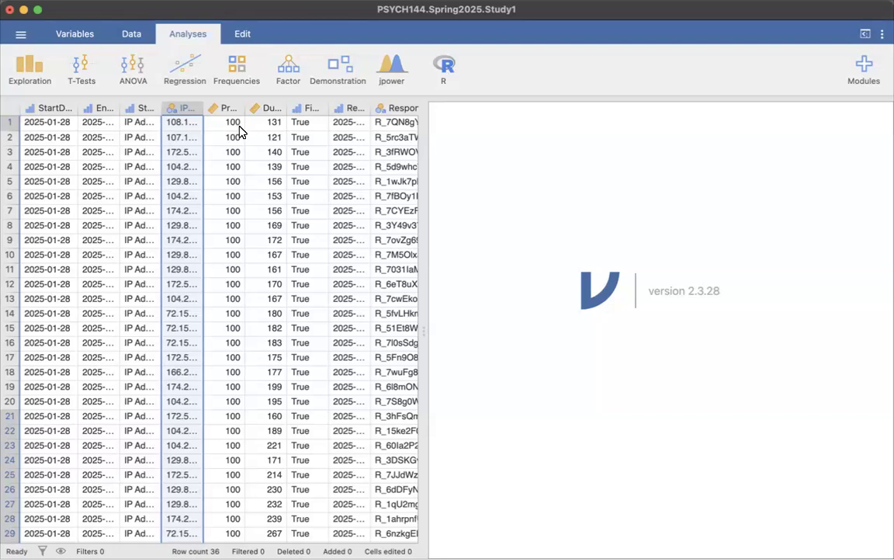
Save the dataset as a jamovi file (.omv) named PSYCH144.Spring2025.Study1 in the Downloads folder
click(21, 35)
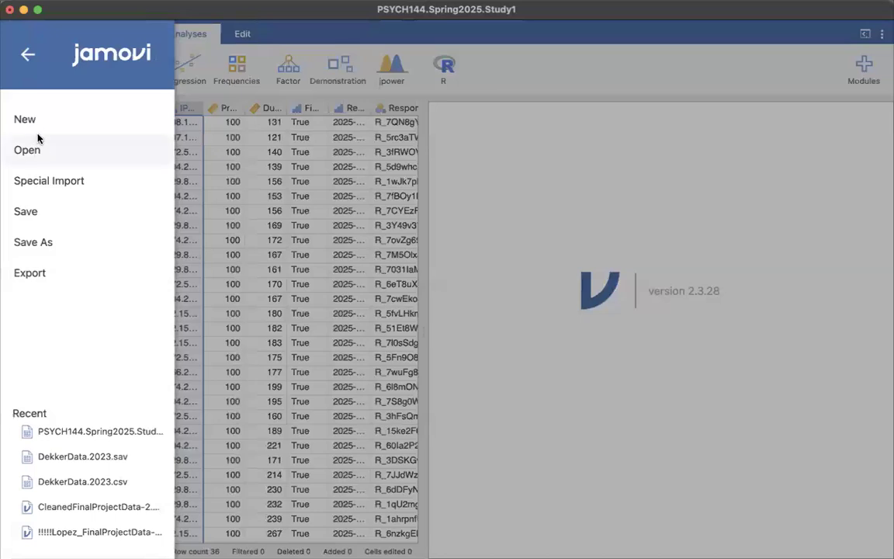
click(63, 208)
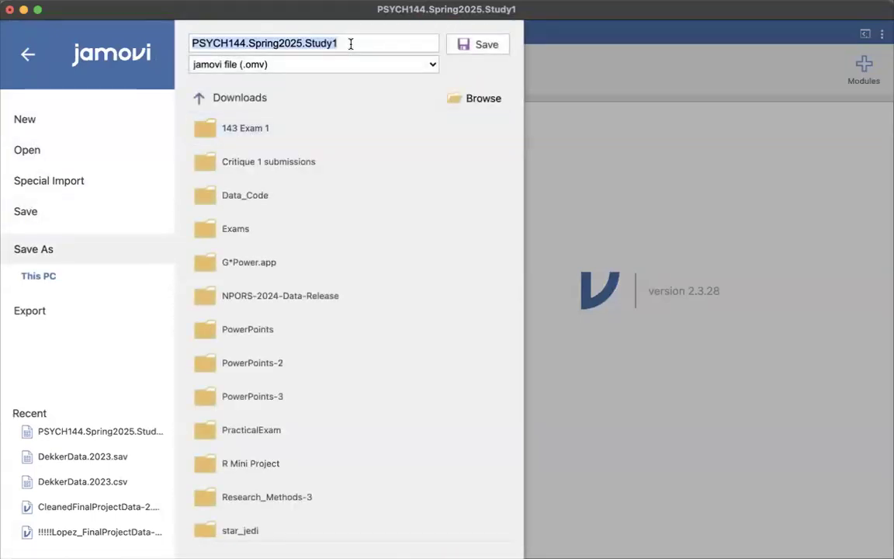
click(477, 45)
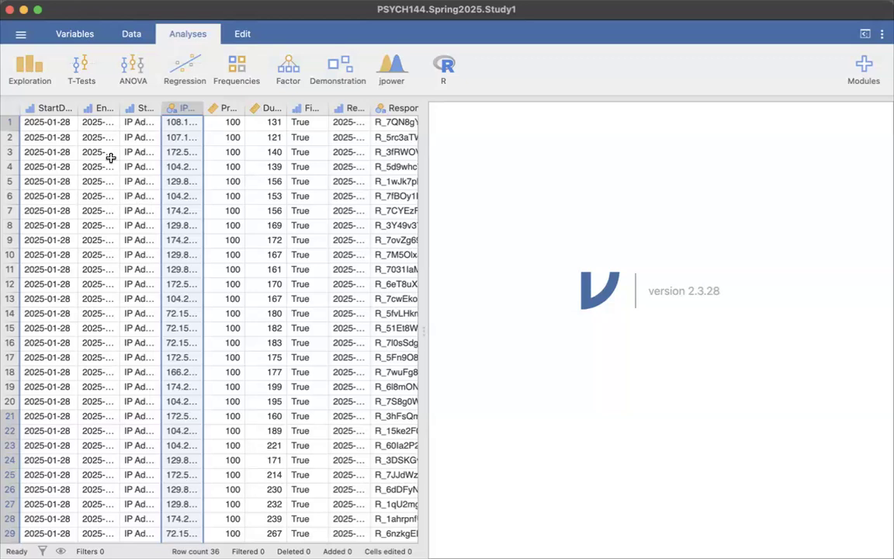
Widen the StartDate and EndDate columns so their names and dates are fully readable, and review the dates
scroll(147, 155, right, 5)
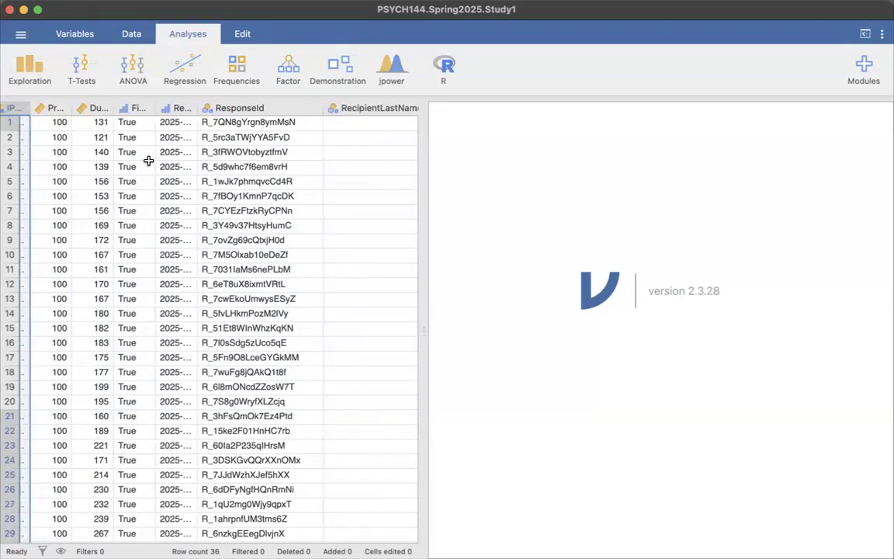
scroll(148, 161, left, 5)
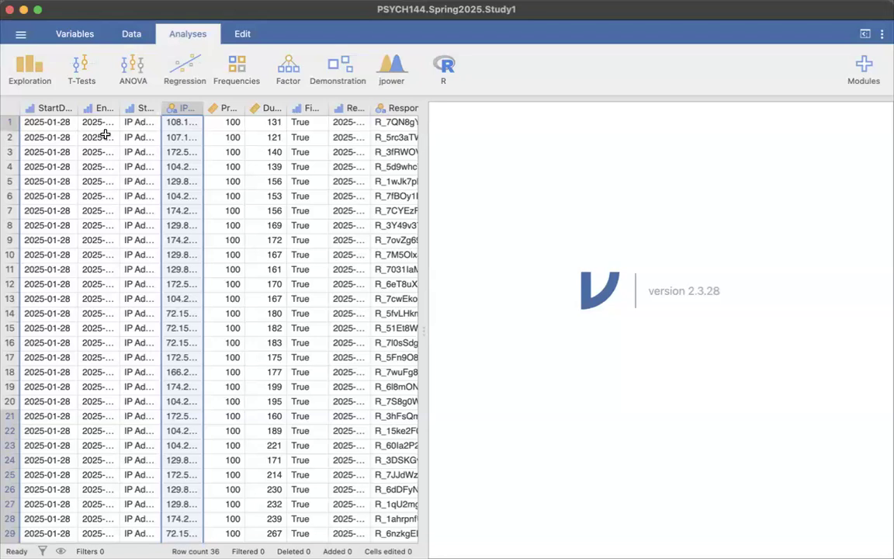
drag(79, 108, 180, 109)
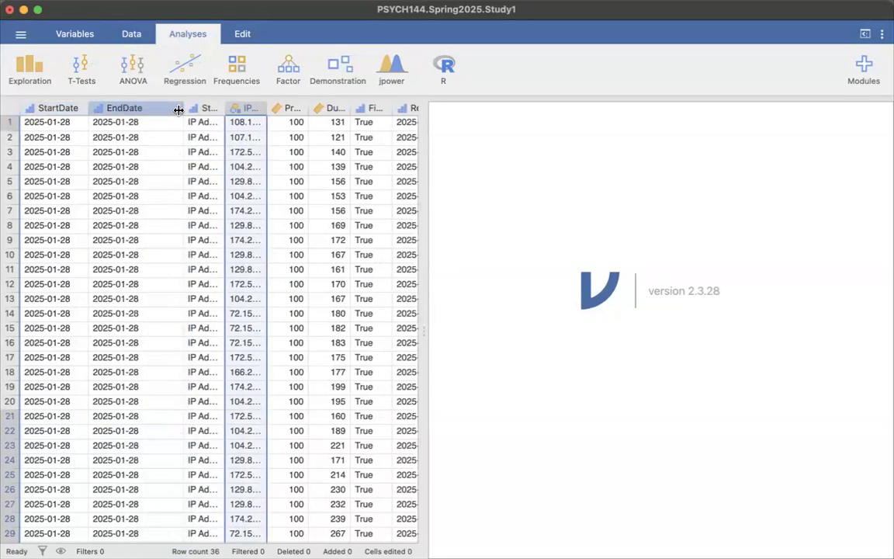
scroll(129, 197, down, 5)
scroll(128, 198, up, 5)
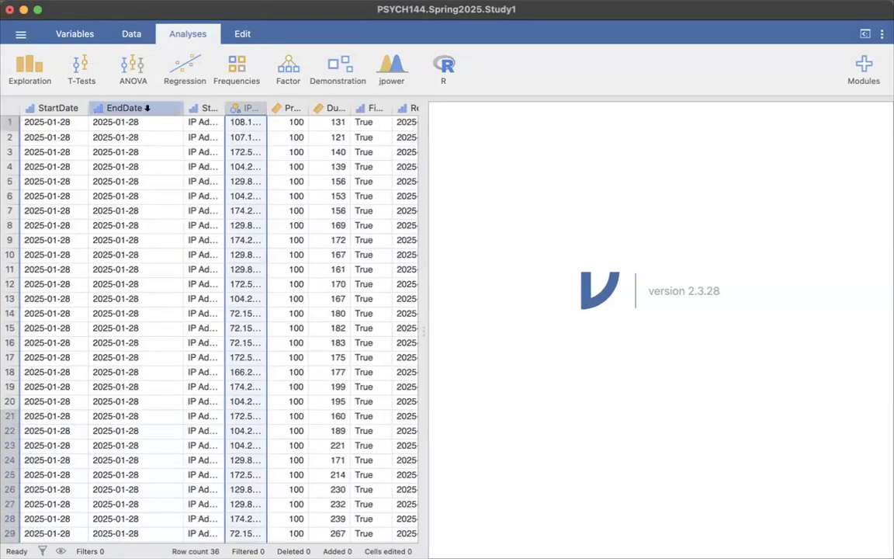
Delete the StartDate and EndDate variables from the dataset
drag(105, 108, 71, 108)
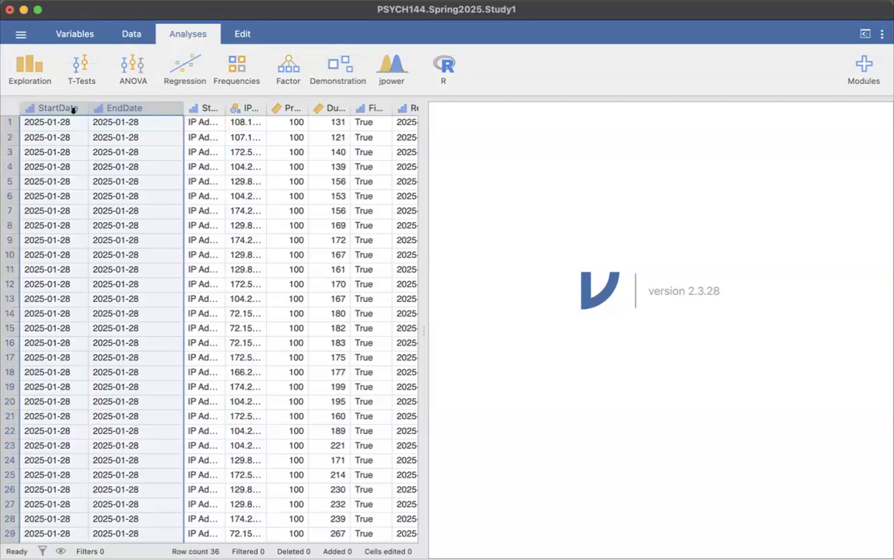
click(127, 121)
drag(132, 109, 44, 104)
right_click(114, 108)
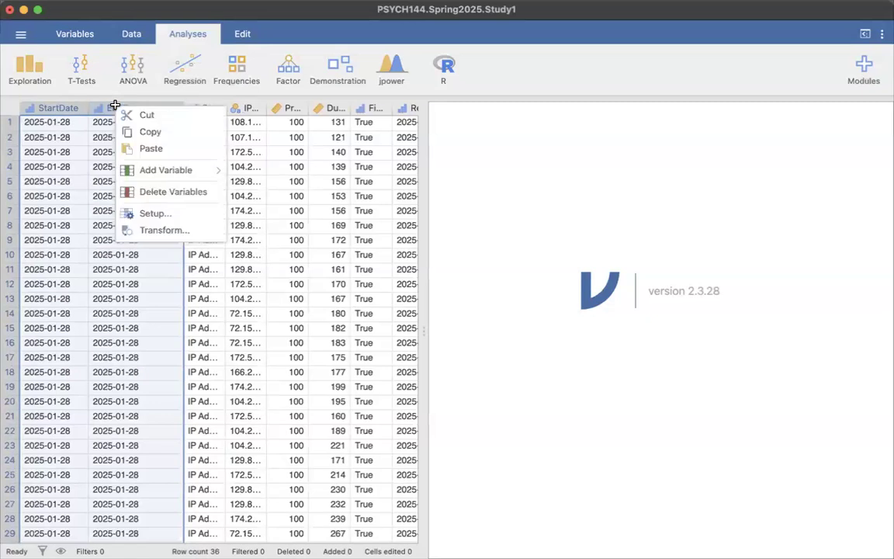
click(168, 194)
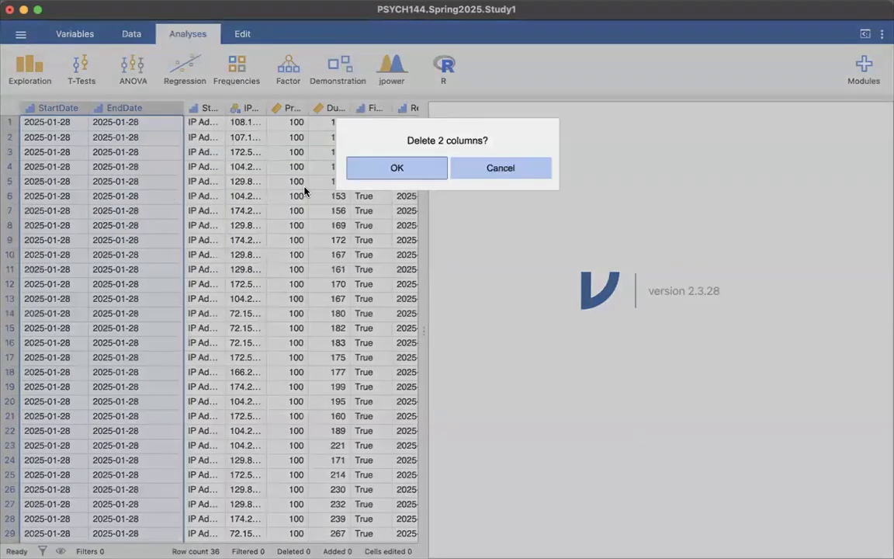
click(405, 167)
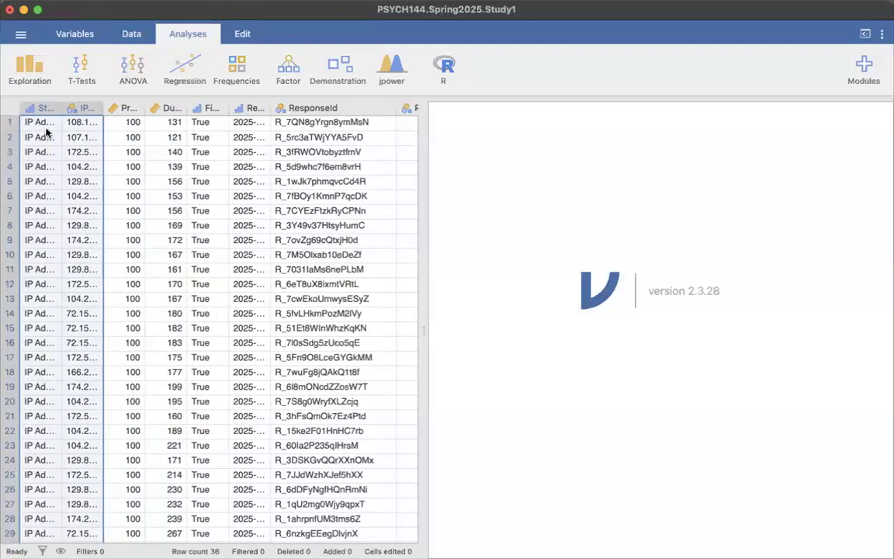
Widen the Status column, check its values across all rows, and delete the Status variable
click(99, 139)
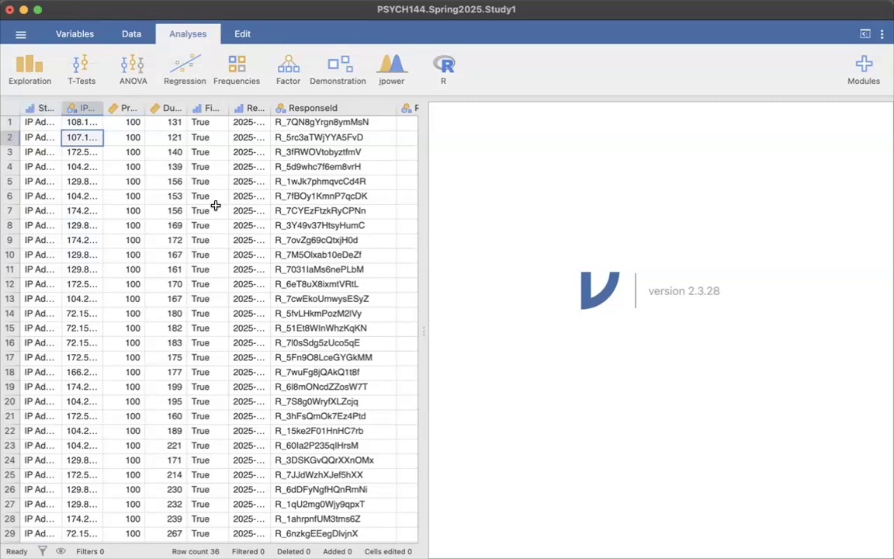
scroll(142, 230, down, 10)
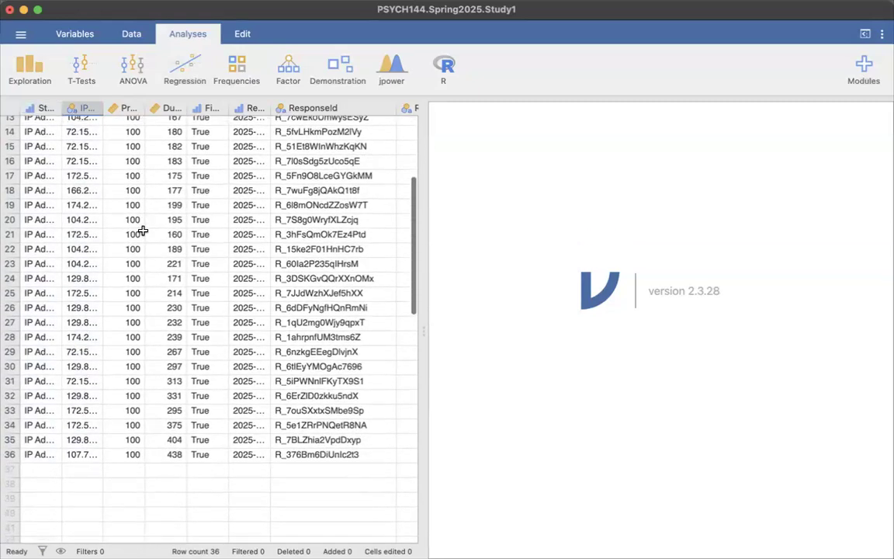
scroll(142, 230, up, 10)
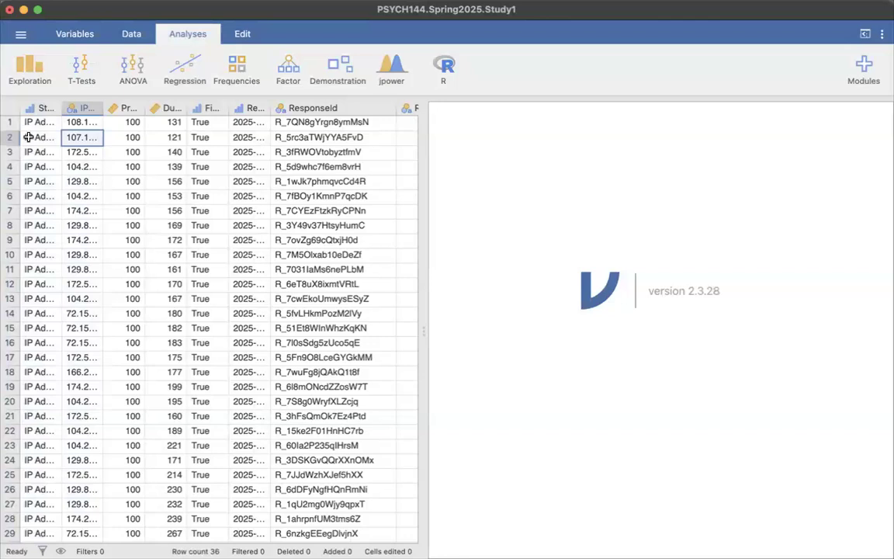
click(41, 107)
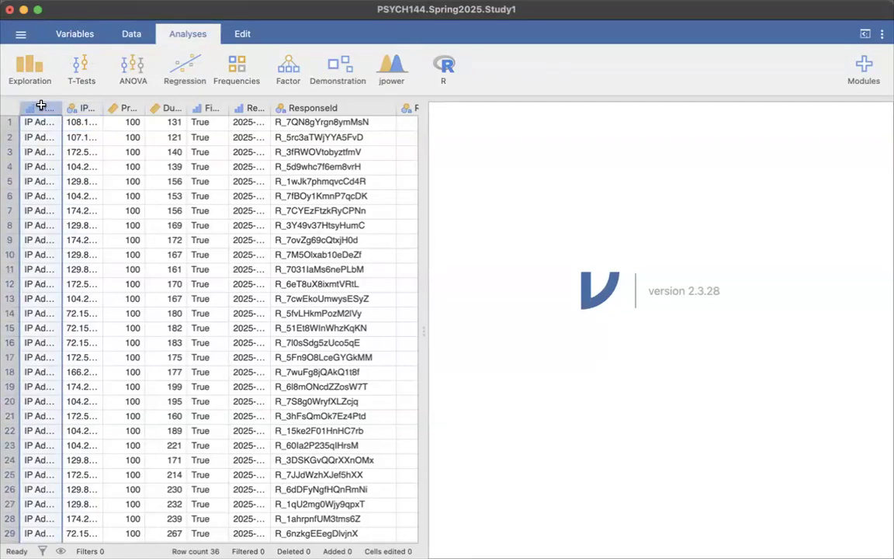
drag(60, 103, 106, 107)
scroll(65, 225, down, 5)
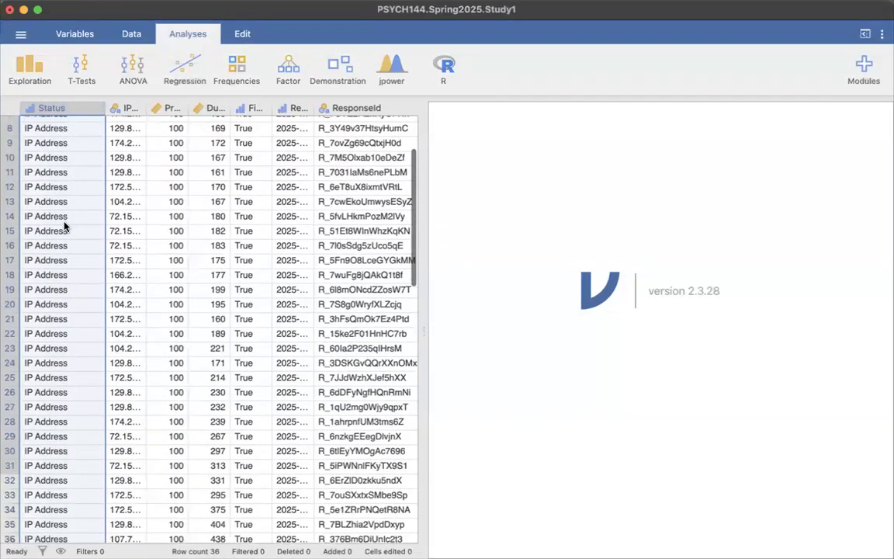
scroll(65, 225, up, 4)
scroll(64, 225, up, 2)
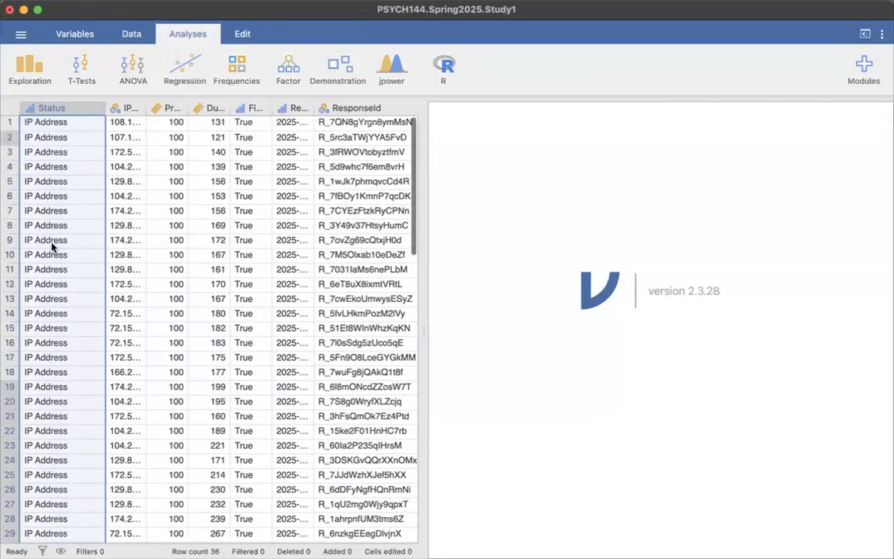
right_click(64, 107)
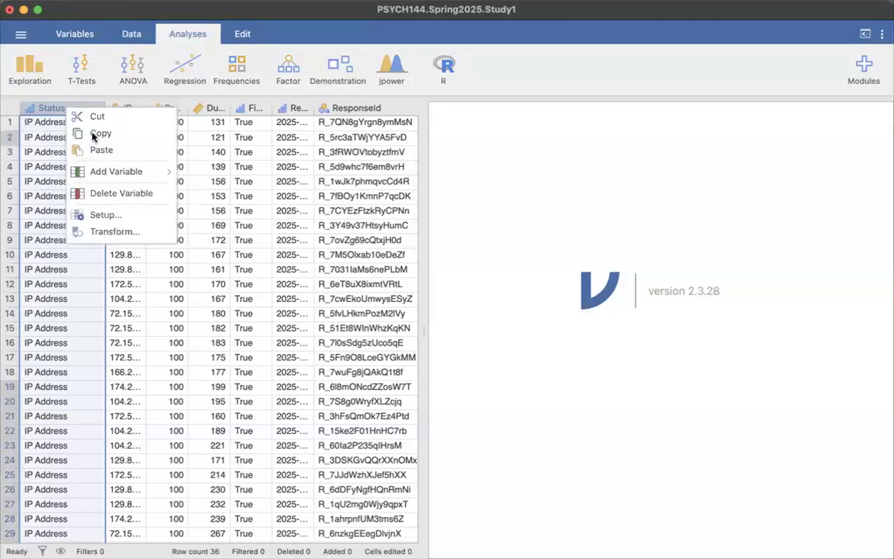
click(107, 193)
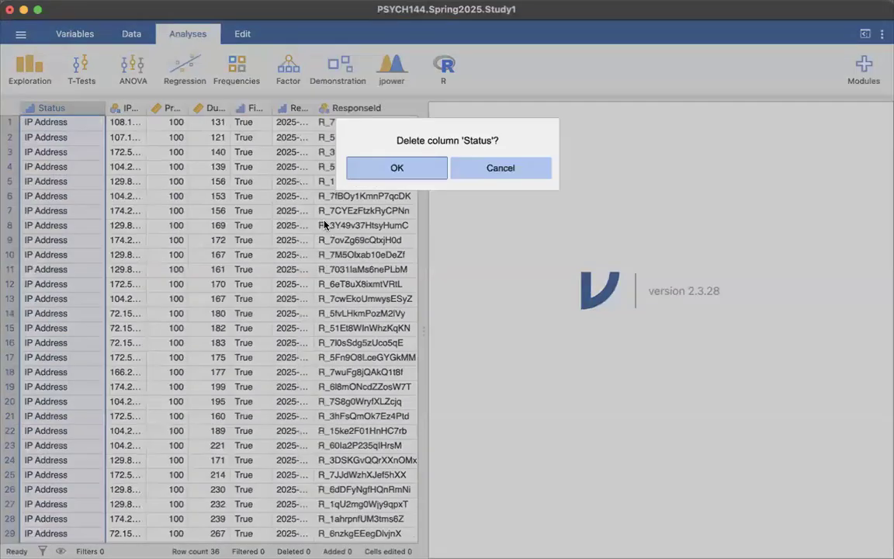
click(401, 174)
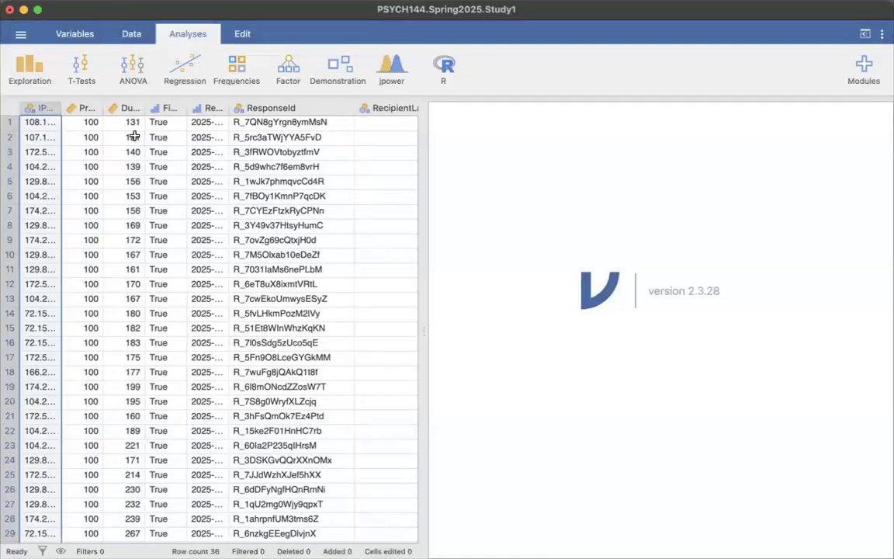
Delete the IP address variable from the dataset
right_click(38, 108)
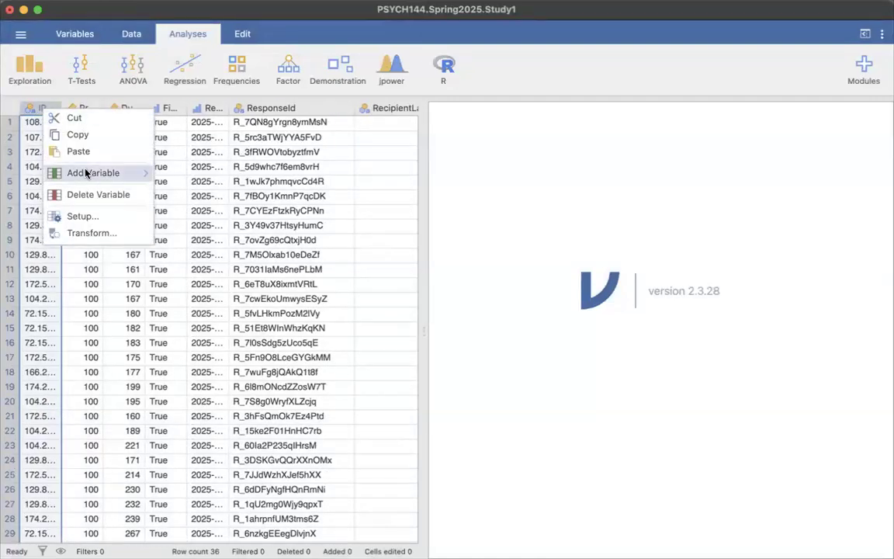
click(92, 197)
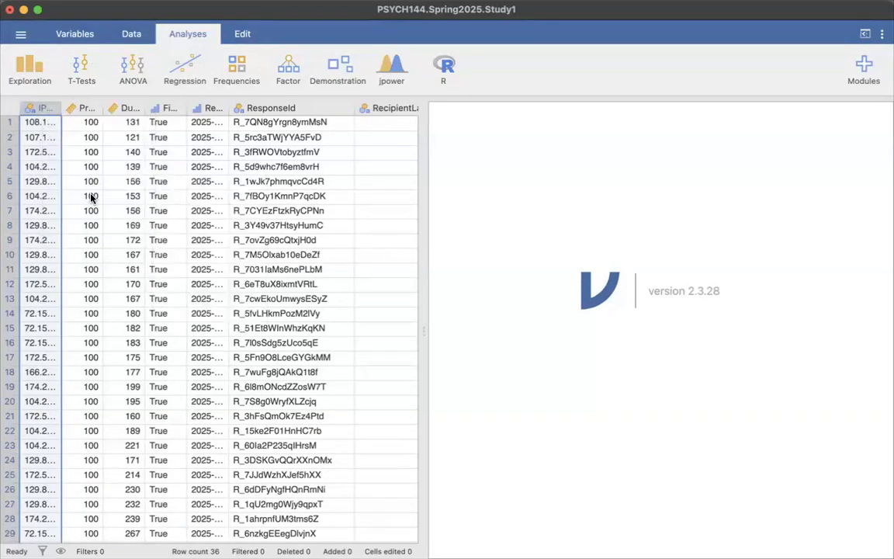
click(392, 170)
Widen the Progress column, check its values down the rows, and delete the Progress variable
drag(63, 108, 87, 108)
scroll(62, 159, down, 8)
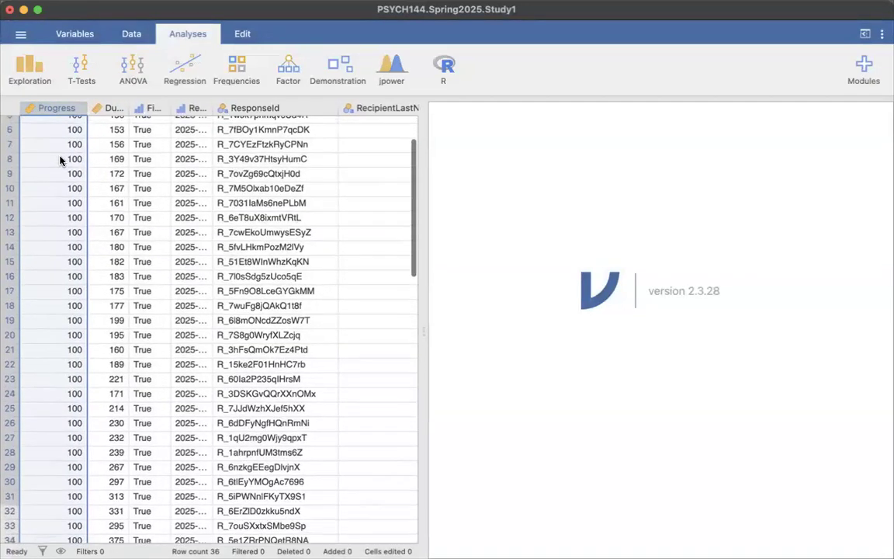
scroll(60, 204, up, 8)
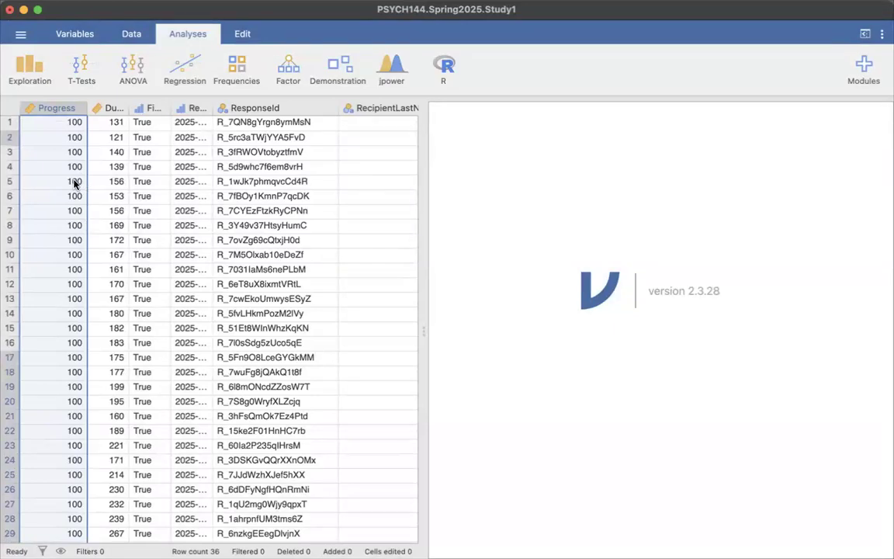
right_click(66, 109)
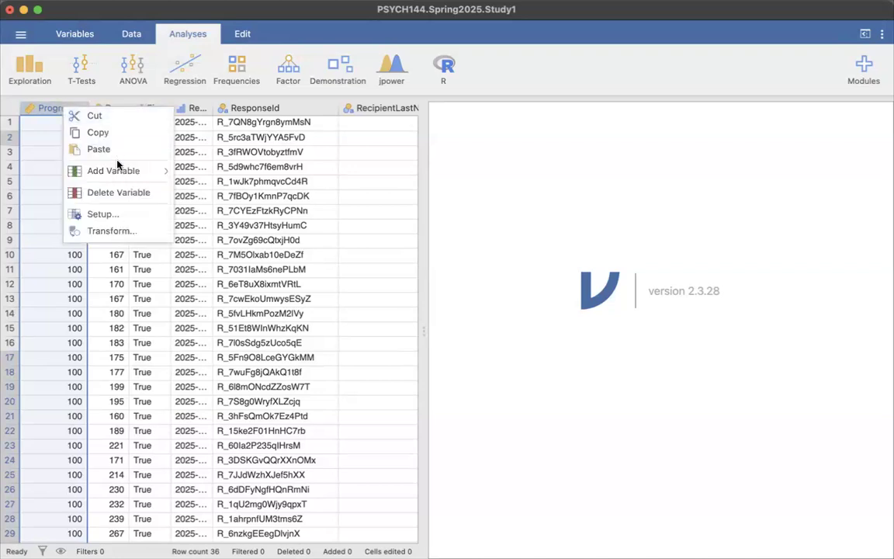
click(124, 191)
click(385, 168)
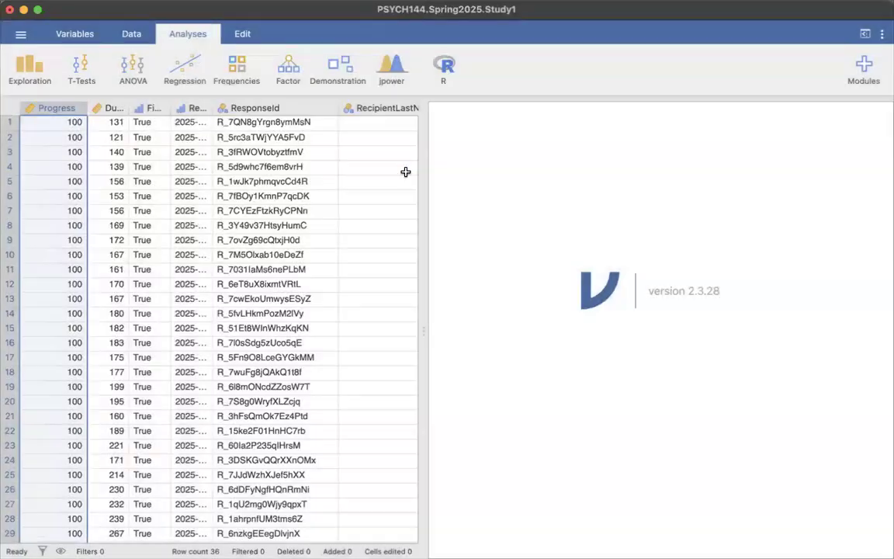
Widen the Duration column slightly and review its values down the rows
drag(62, 107, 76, 123)
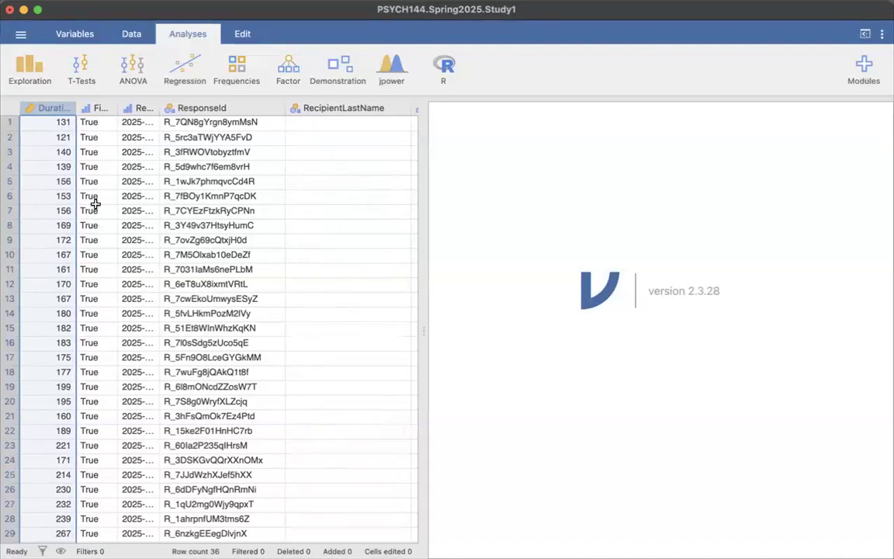
click(50, 126)
scroll(49, 126, down, 5)
scroll(56, 144, up, 5)
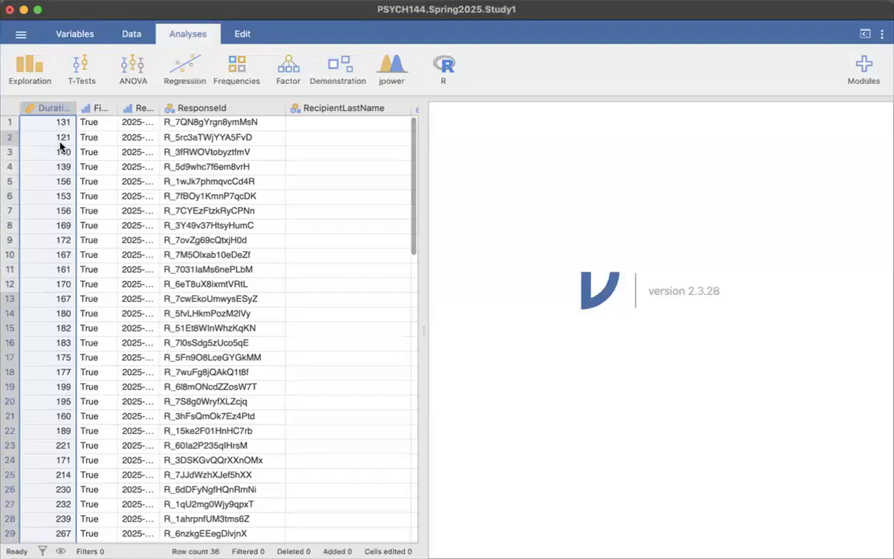
Widen the Finished column to read its name and delete the Finished variable
click(100, 108)
drag(119, 108, 139, 108)
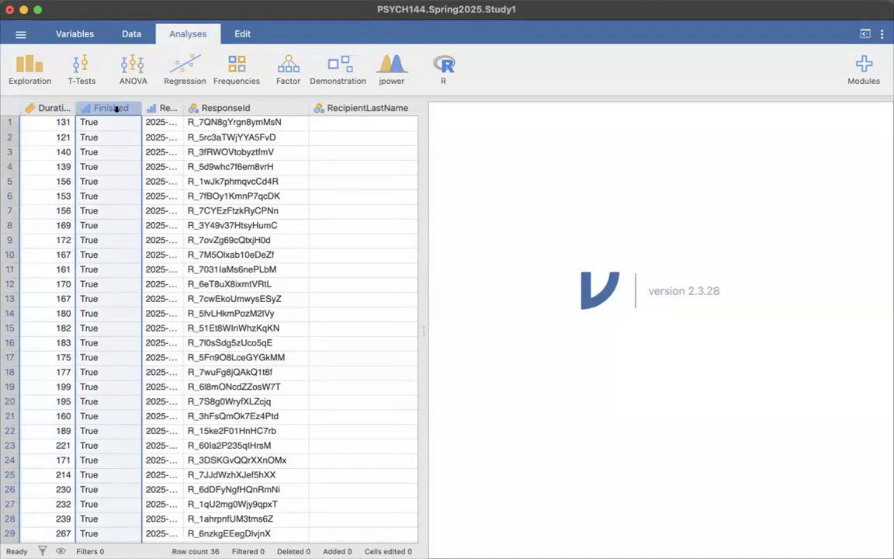
right_click(113, 107)
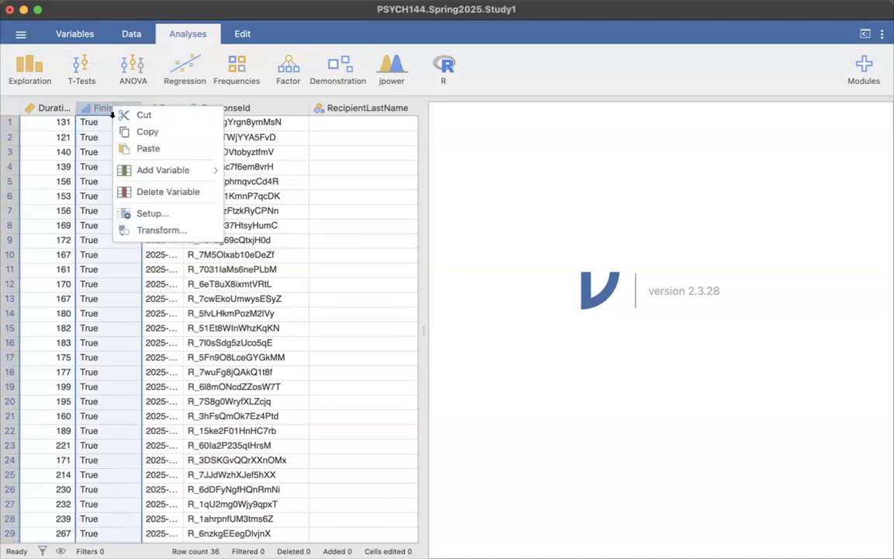
click(159, 192)
click(426, 167)
Widen the recorded date column beside Duration and delete that variable
drag(108, 108, 195, 109)
right_click(133, 104)
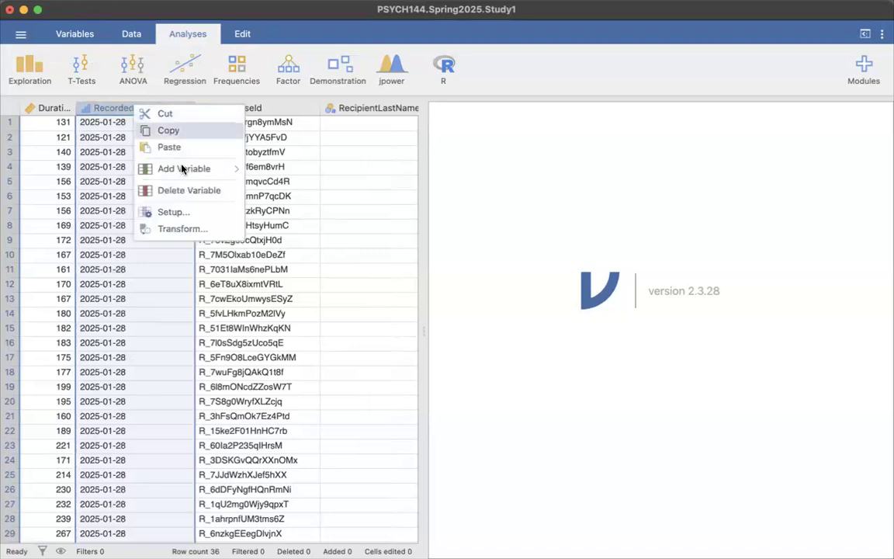
click(165, 190)
click(378, 178)
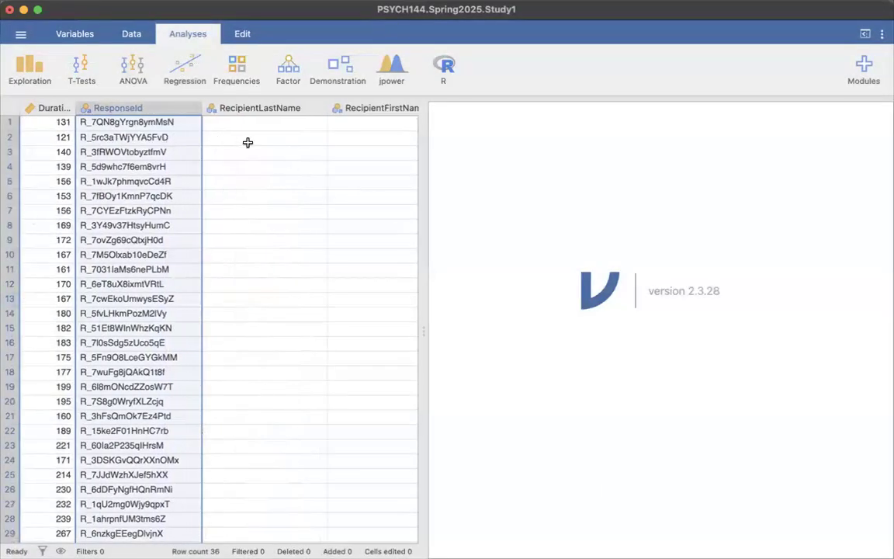
Delete the ResponseId, RecipientLastName and RecipientFirstName variables together
click(219, 138)
click(139, 107)
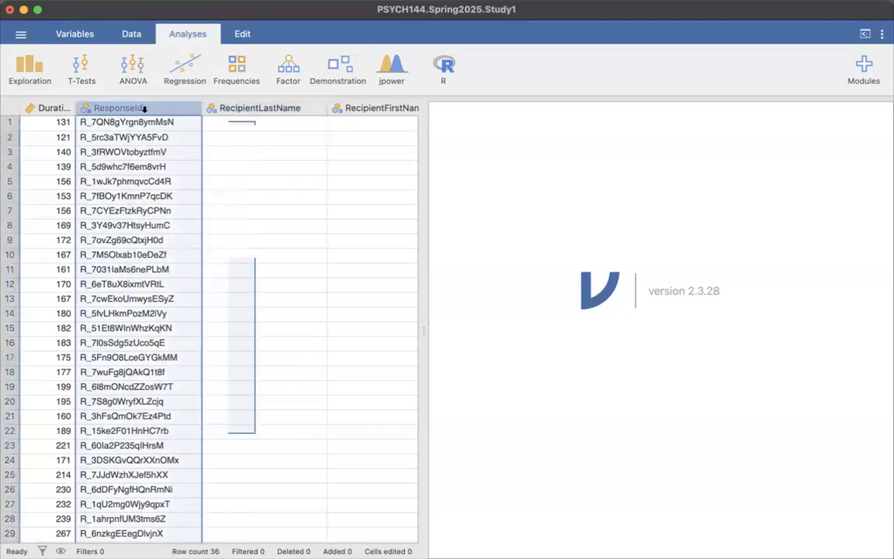
click(242, 136)
drag(148, 108, 378, 108)
right_click(371, 109)
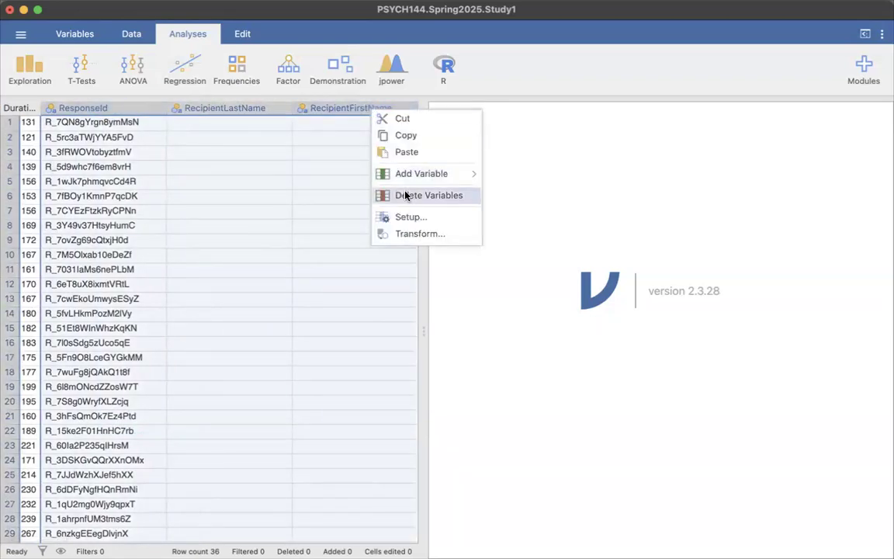
click(405, 194)
click(393, 170)
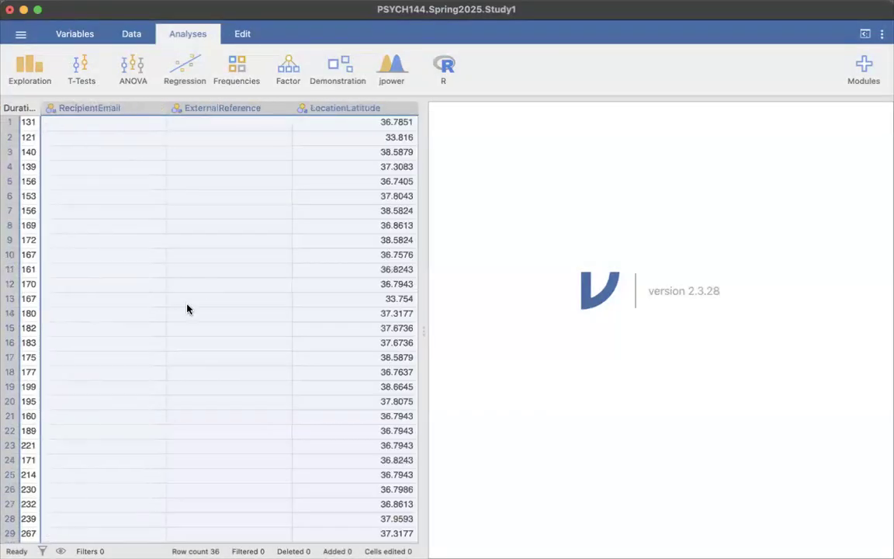
Delete the RecipientEmail, ExternalReference and LocationLatitude variables together
click(184, 226)
drag(91, 108, 303, 105)
right_click(330, 112)
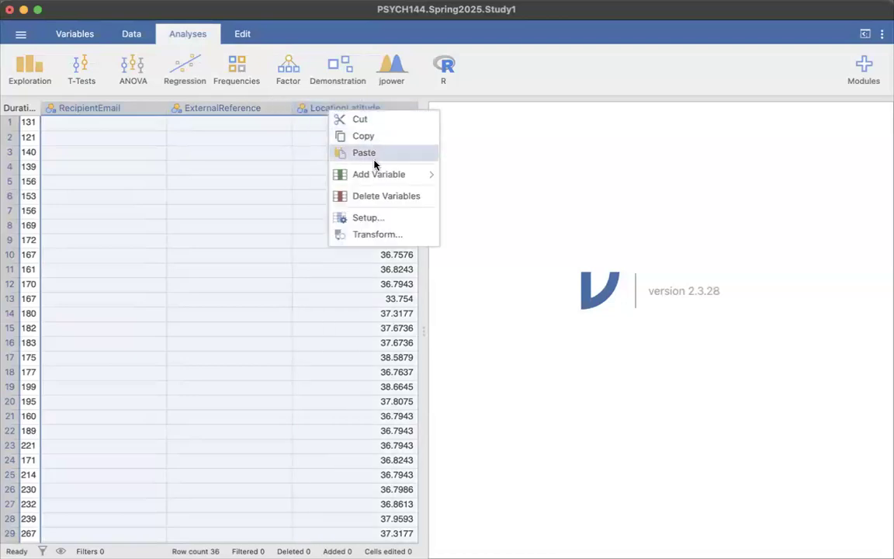
click(377, 195)
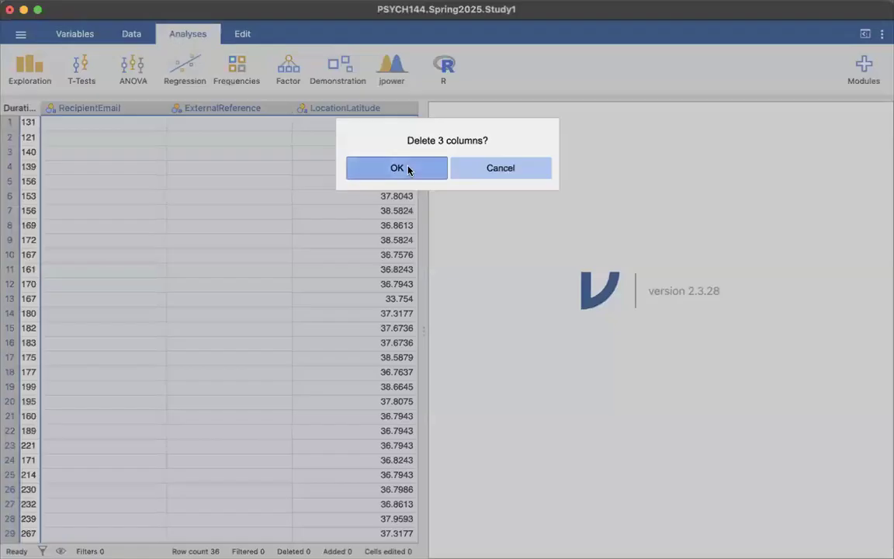
click(408, 169)
Delete the LocationLongitude, DistributionChannel and UserLanguage variables together
click(124, 115)
drag(123, 105, 243, 119)
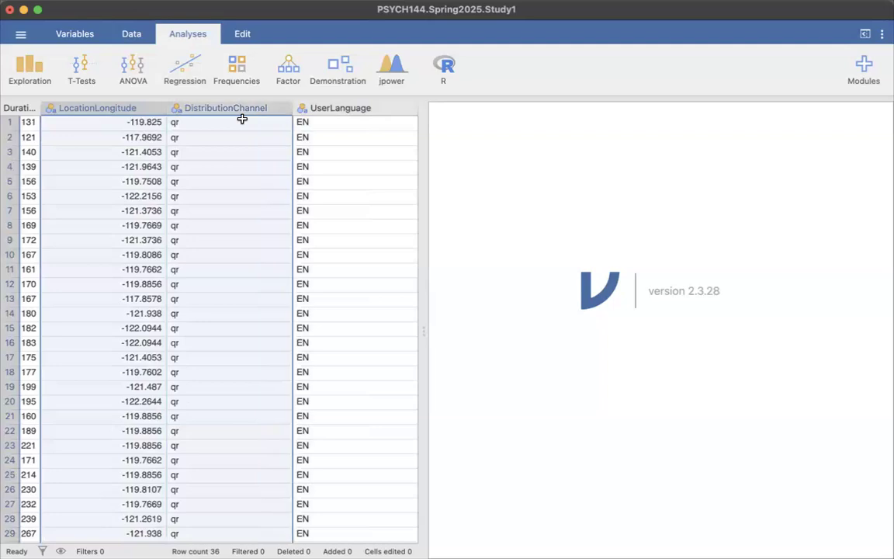
click(232, 178)
drag(112, 107, 229, 107)
shift+click(334, 113)
right_click(335, 113)
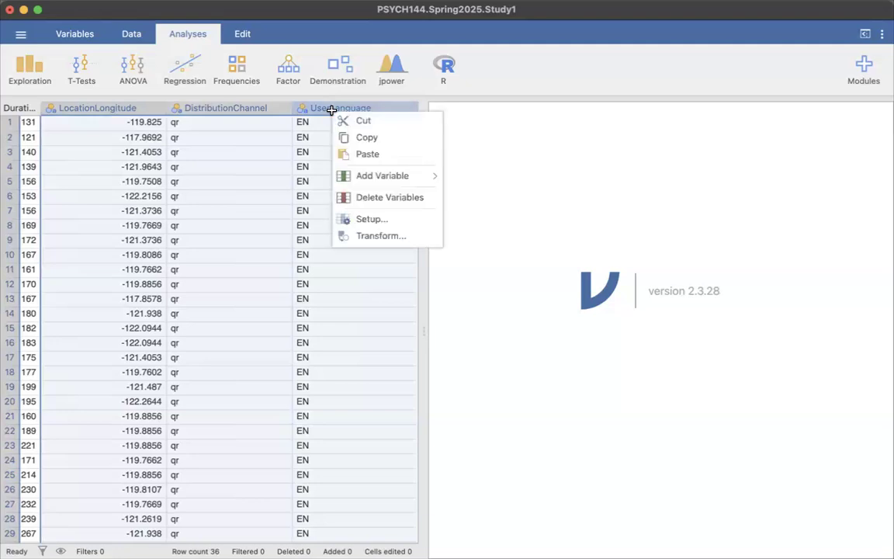
click(369, 197)
click(388, 165)
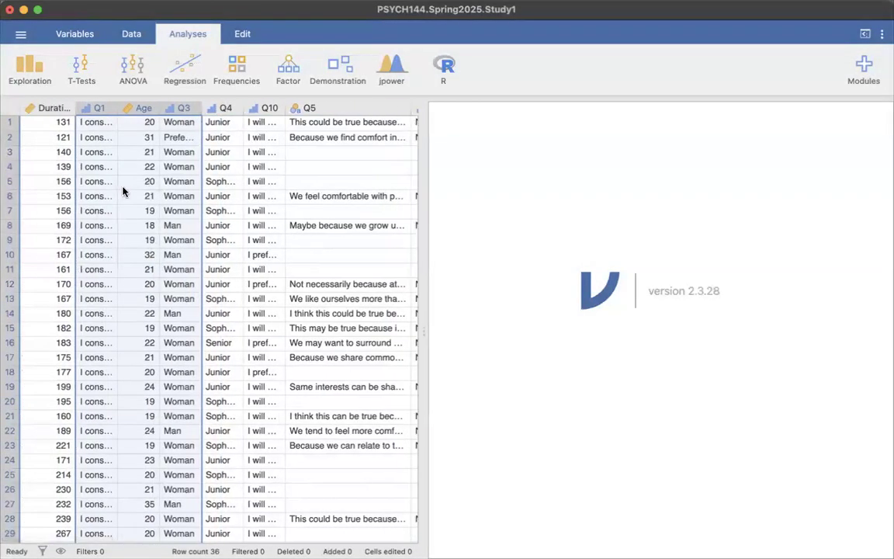
Widen the Q1 column to show its full responses and review them down the rows
click(314, 174)
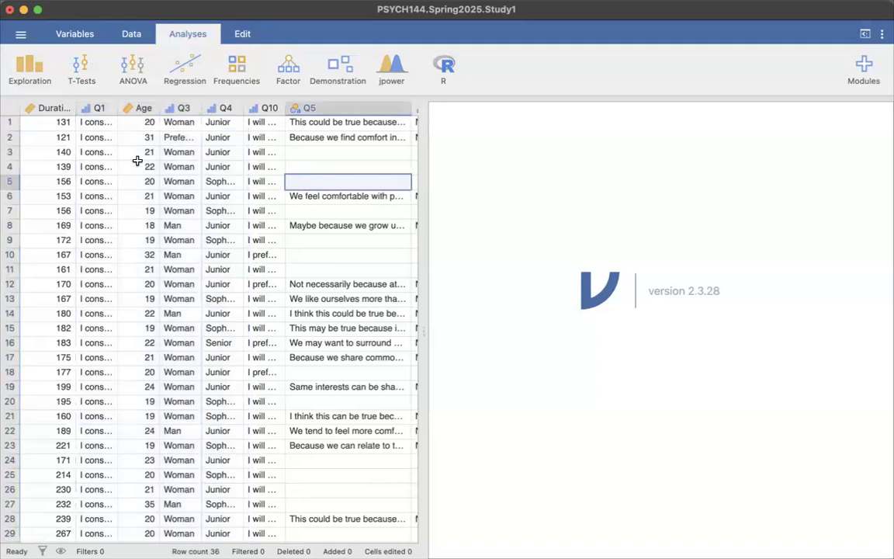
drag(117, 110, 186, 109)
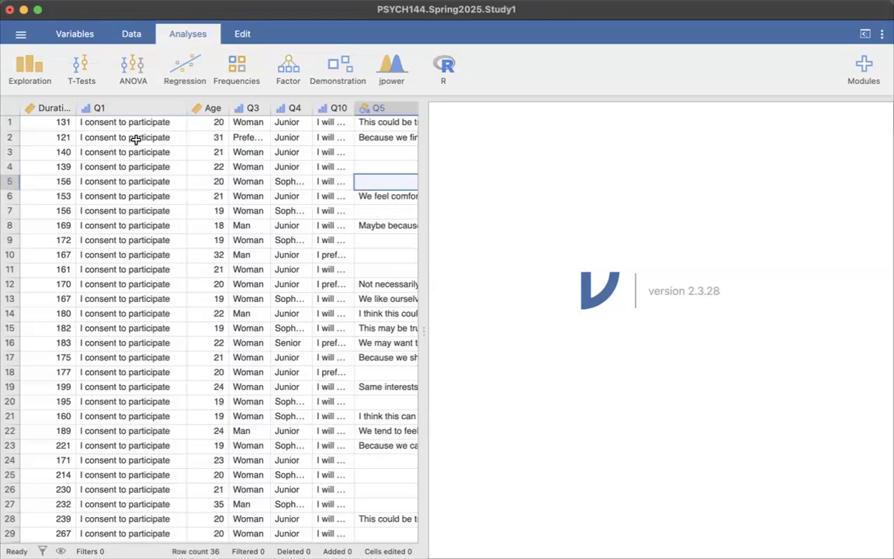
scroll(140, 137, down, 5)
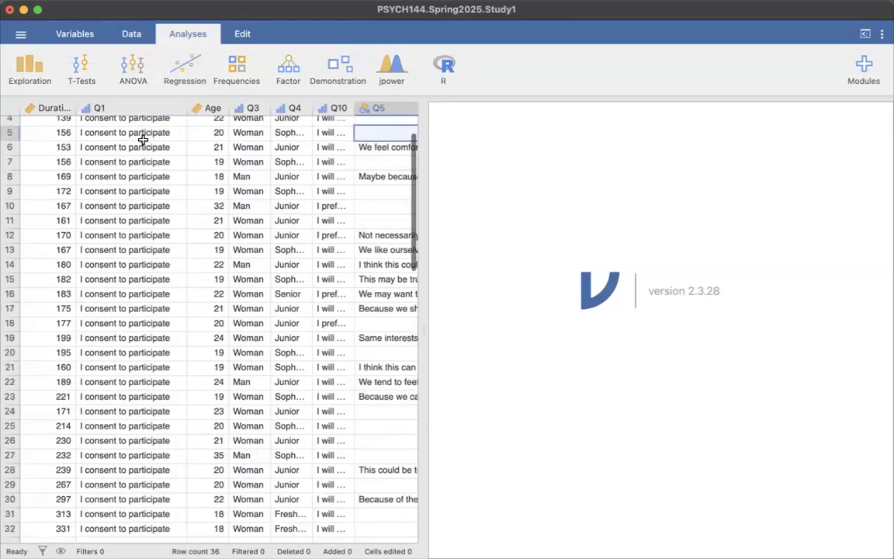
scroll(140, 136, up, 5)
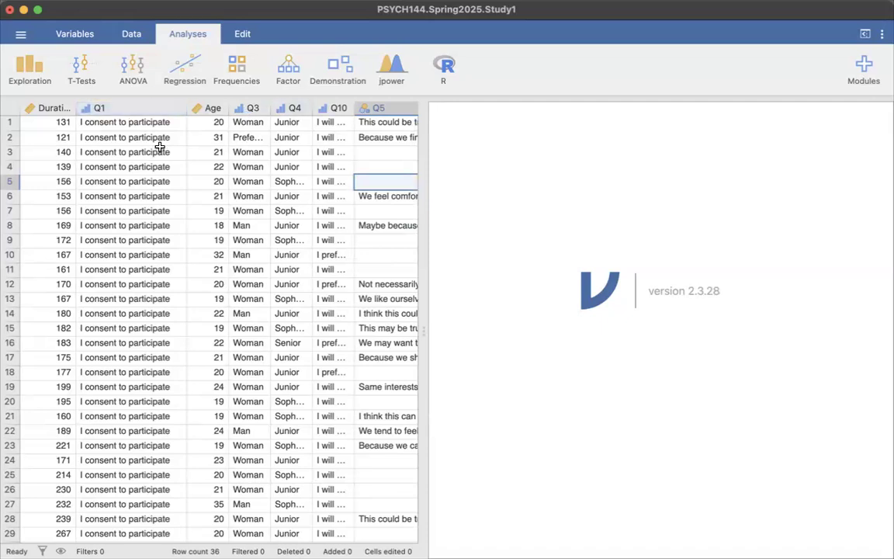
Rename the Q1 variable as Consent and set its measure type to Nominal
double_click(138, 113)
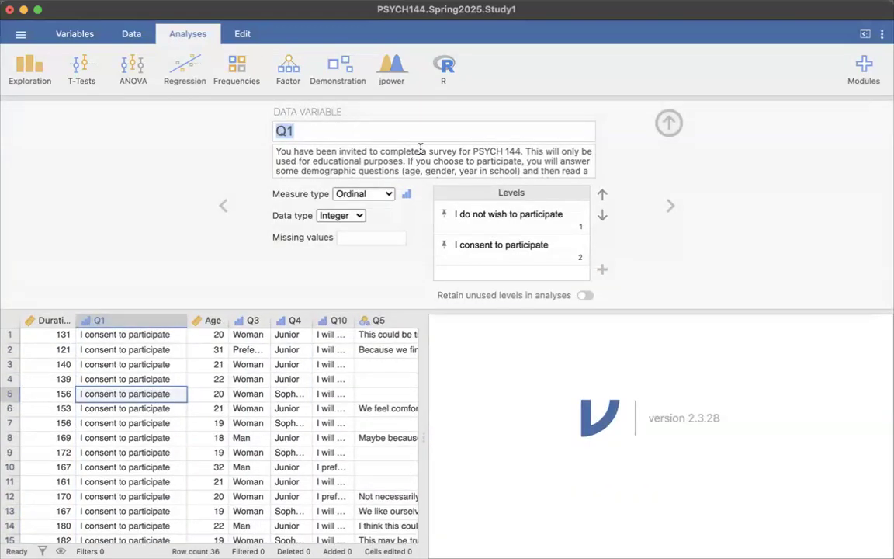
click(479, 214)
click(503, 246)
text(Consent)
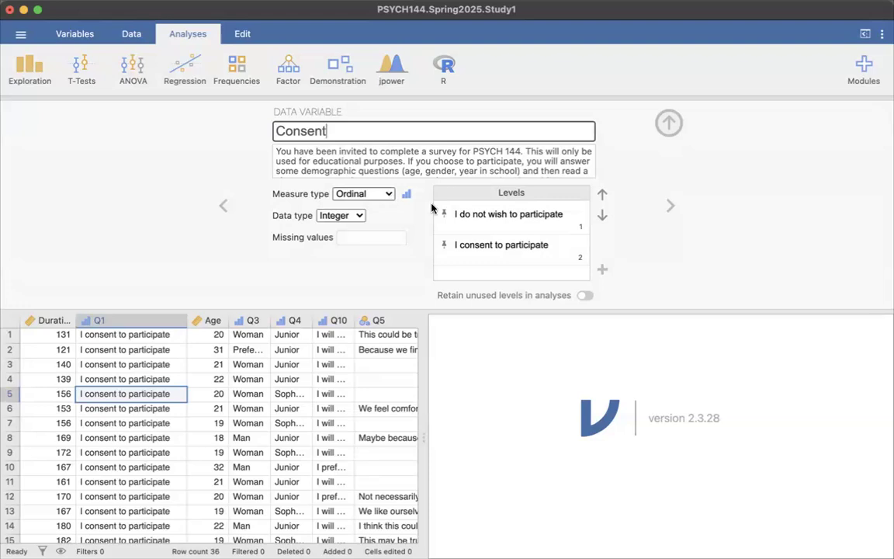
click(386, 194)
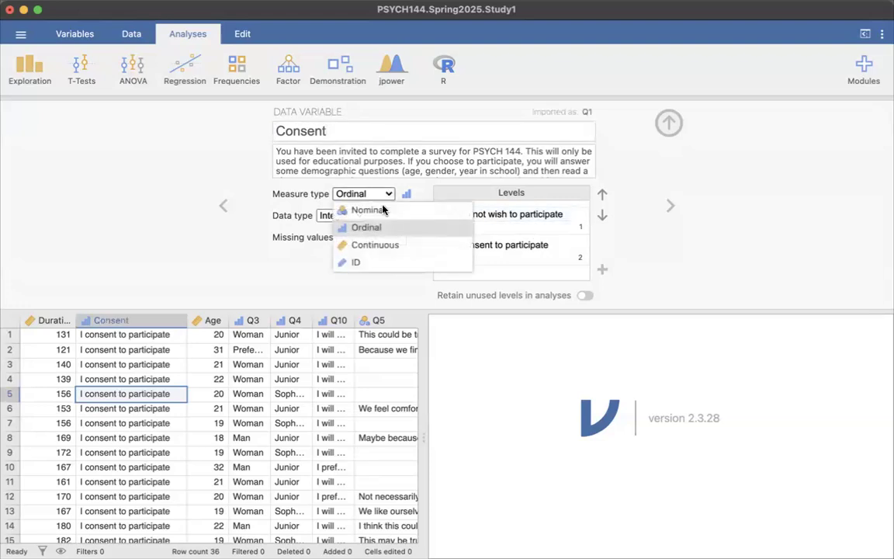
click(369, 209)
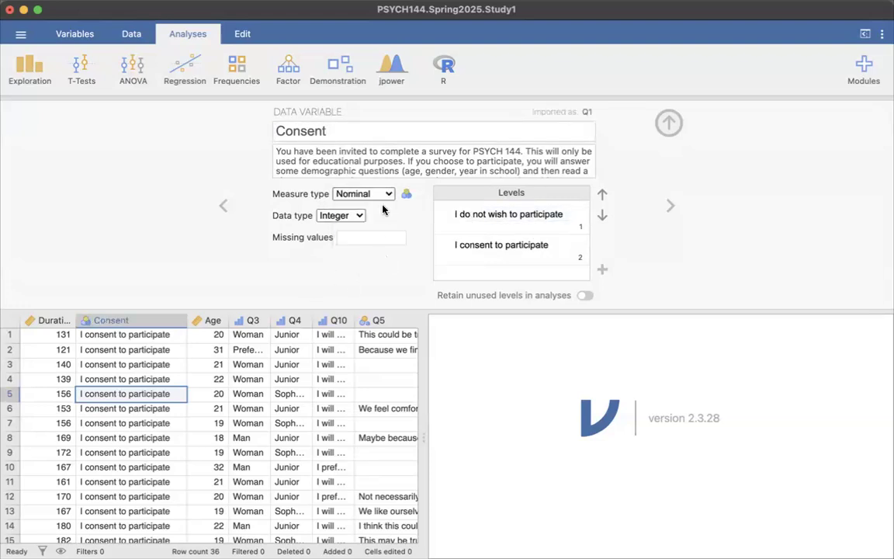
Check the Age variable's setup, and rename Q3 as Gender with the Nominal measure type
click(218, 323)
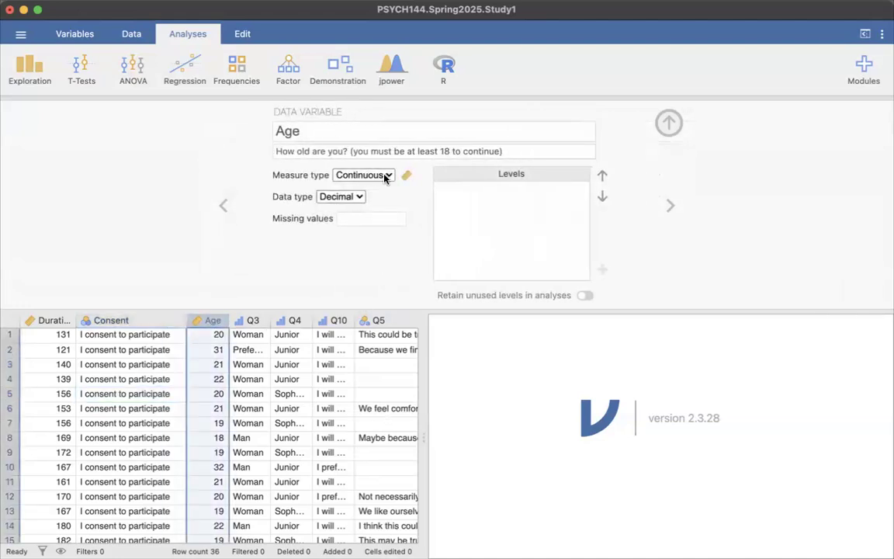
click(251, 322)
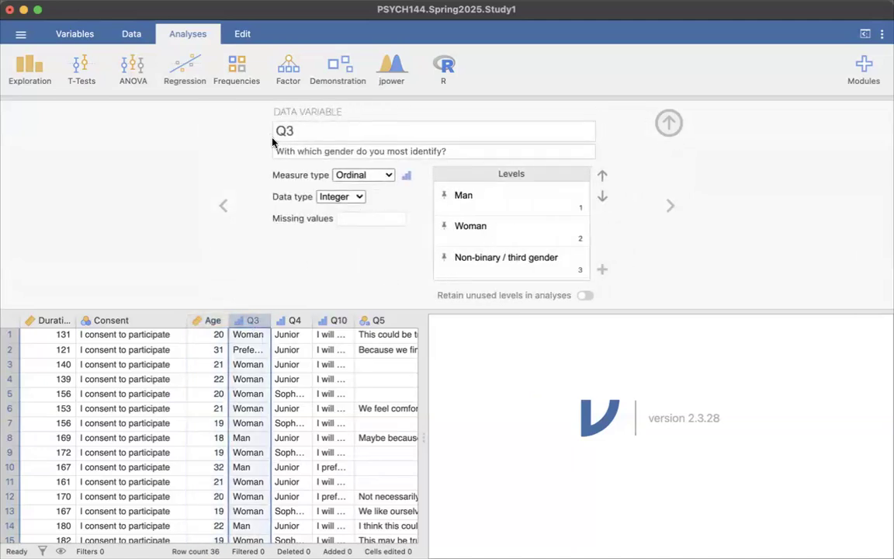
click(300, 129)
text(Gender)
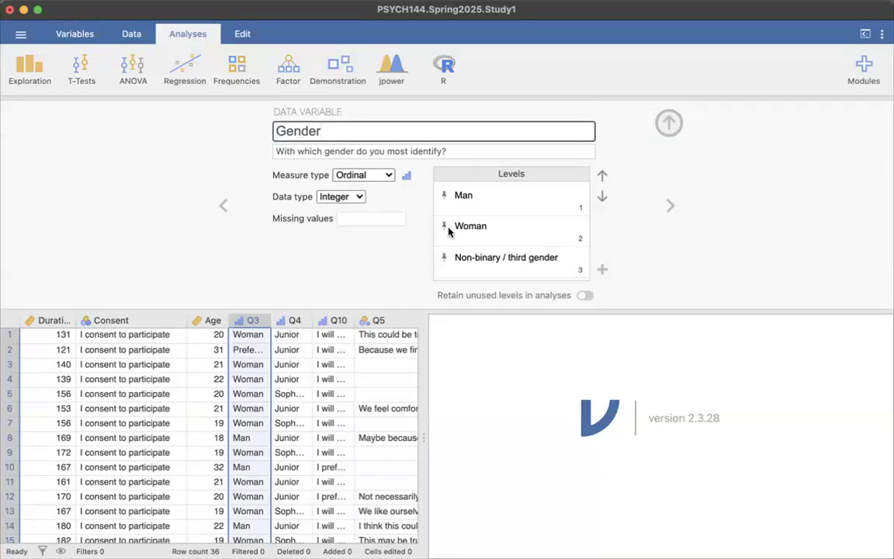
click(568, 227)
scroll(565, 231, down, 2)
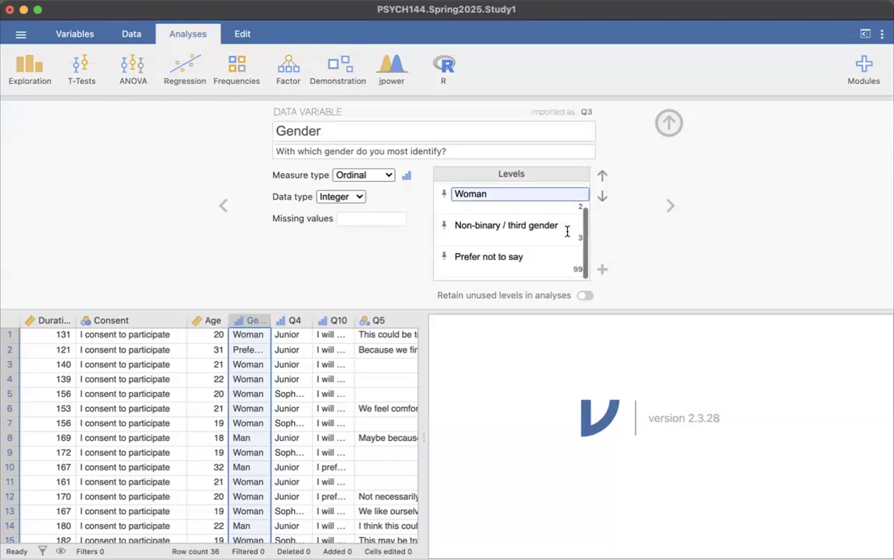
scroll(573, 265, up, 2)
click(388, 177)
click(343, 174)
Review Gender's levels and define its Prefer not to say code, 99, as a missing value
click(583, 221)
click(579, 199)
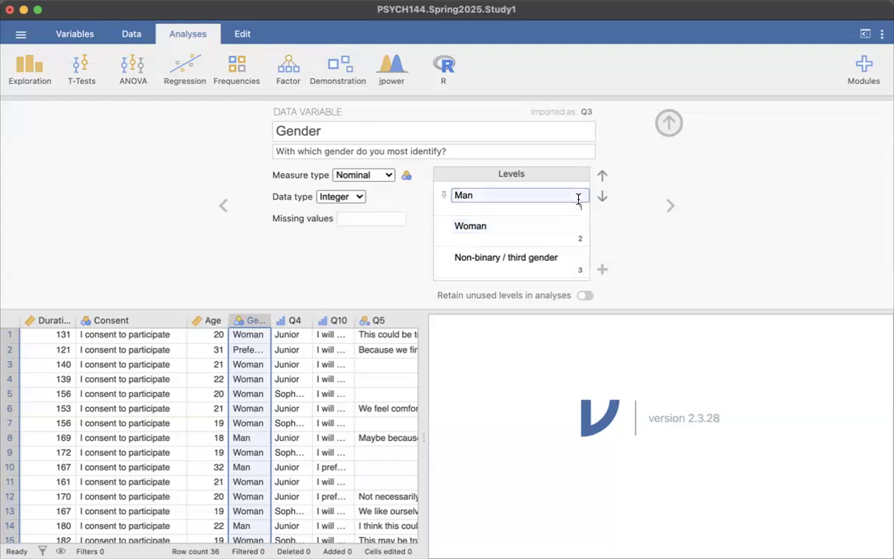
scroll(579, 202, down, 2)
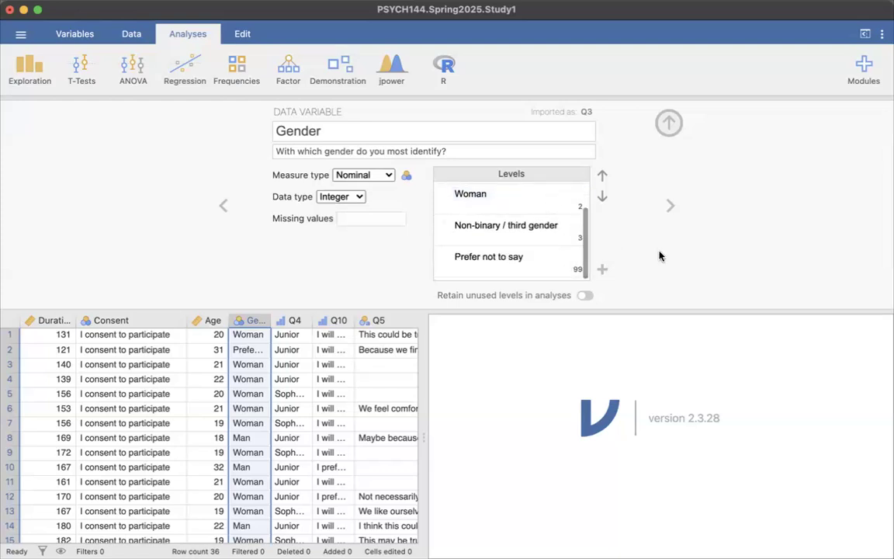
click(524, 225)
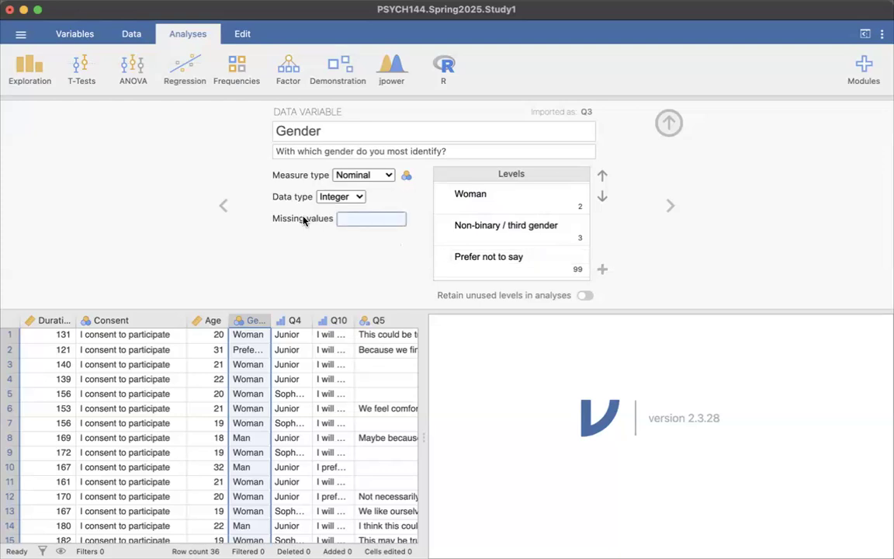
click(355, 220)
click(396, 273)
text(99)
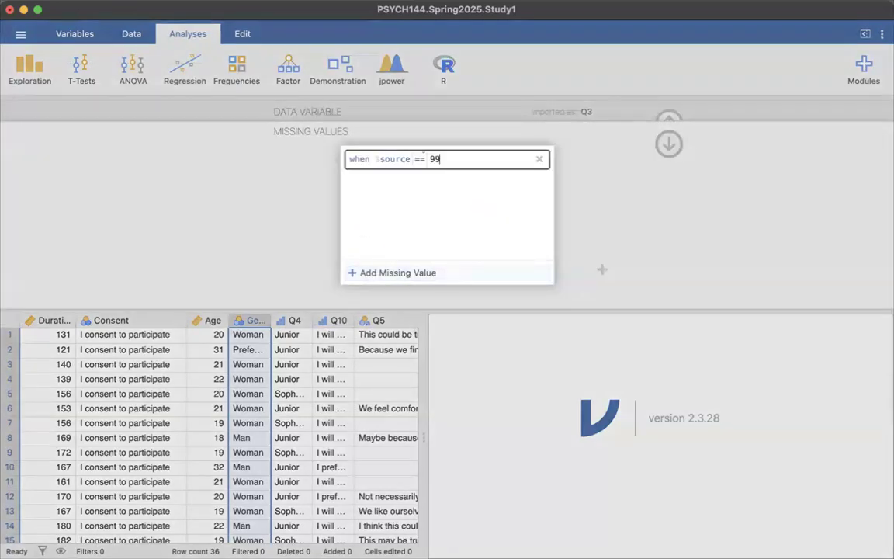
key(Return)
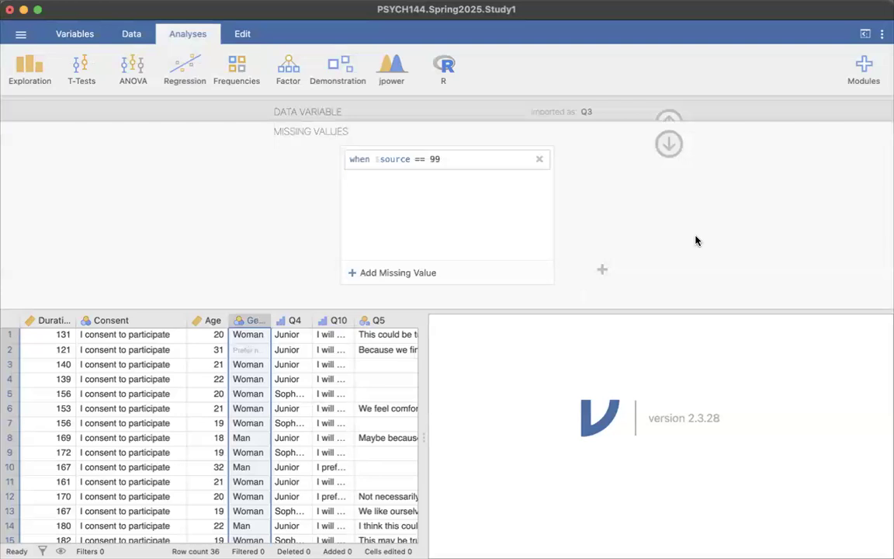
click(668, 147)
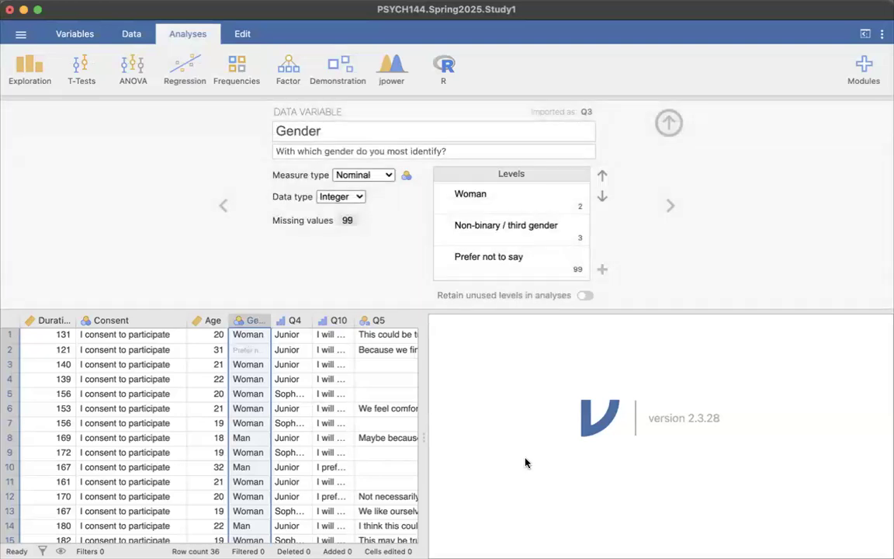
Inspect the Prefer not to say entry in row 2 of Gender and look through the column
click(291, 350)
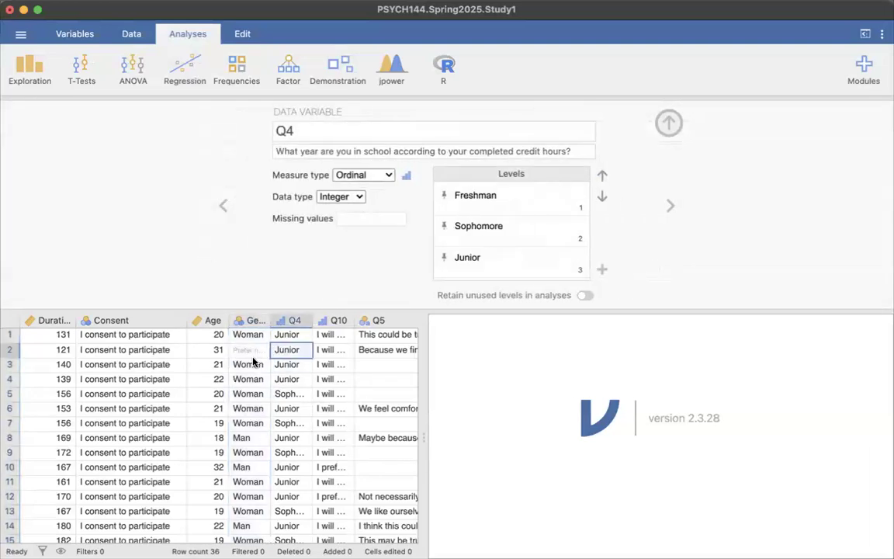
click(252, 353)
scroll(248, 407, down, 3)
scroll(248, 406, up, 3)
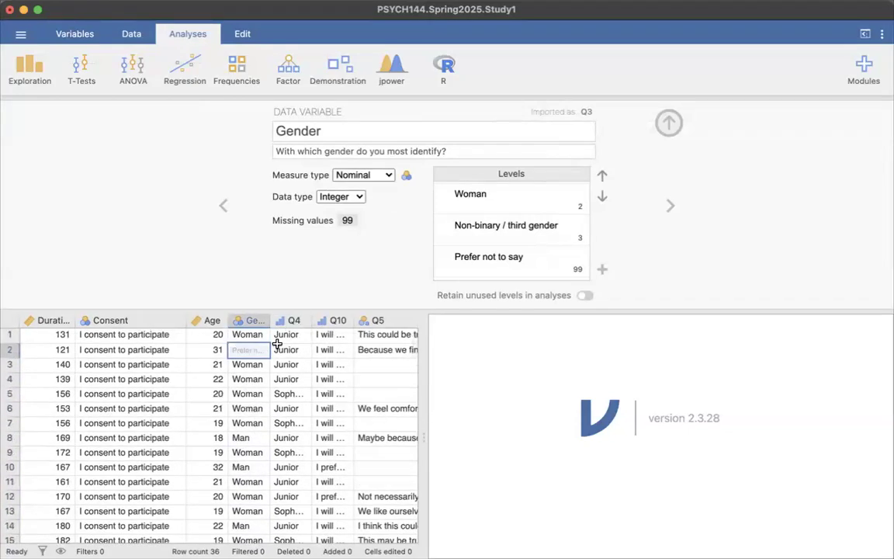
Rename the Q4 variable as School_Year
click(293, 320)
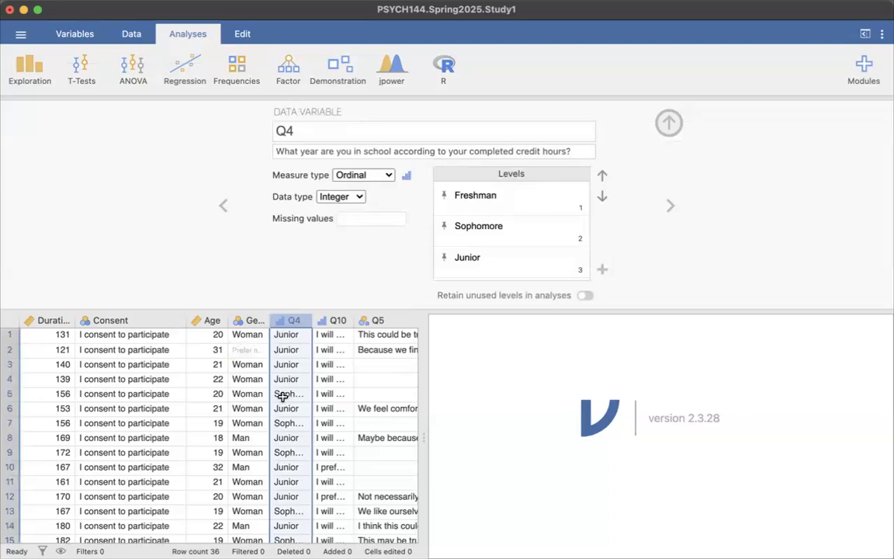
scroll(215, 394, right, 3)
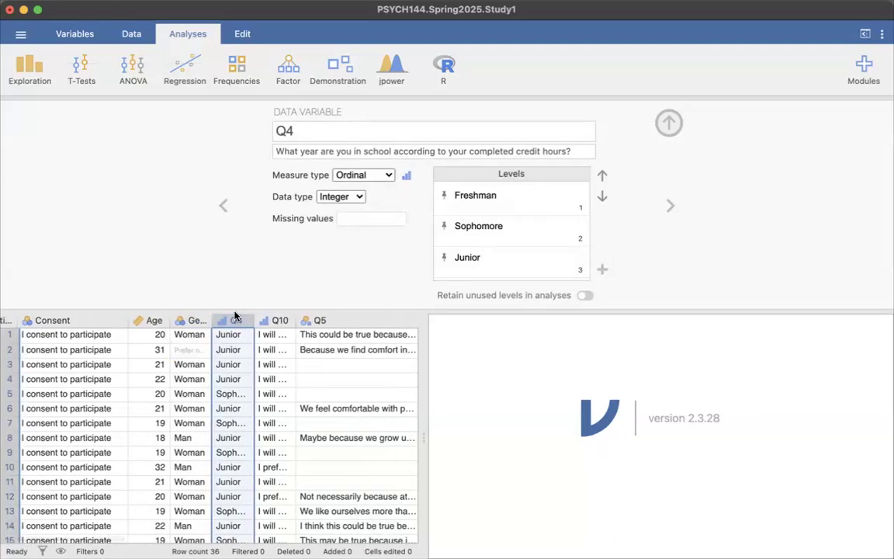
click(329, 133)
text(School)
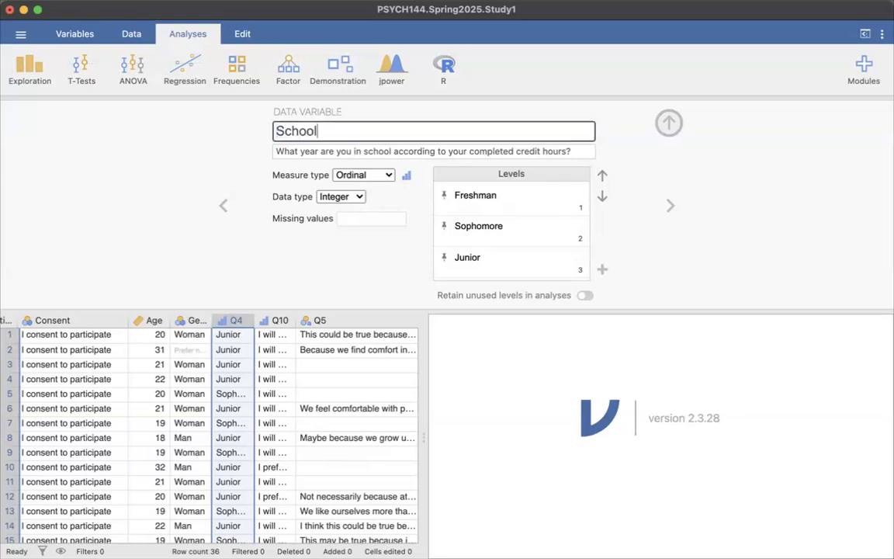
text(_Year)
click(341, 271)
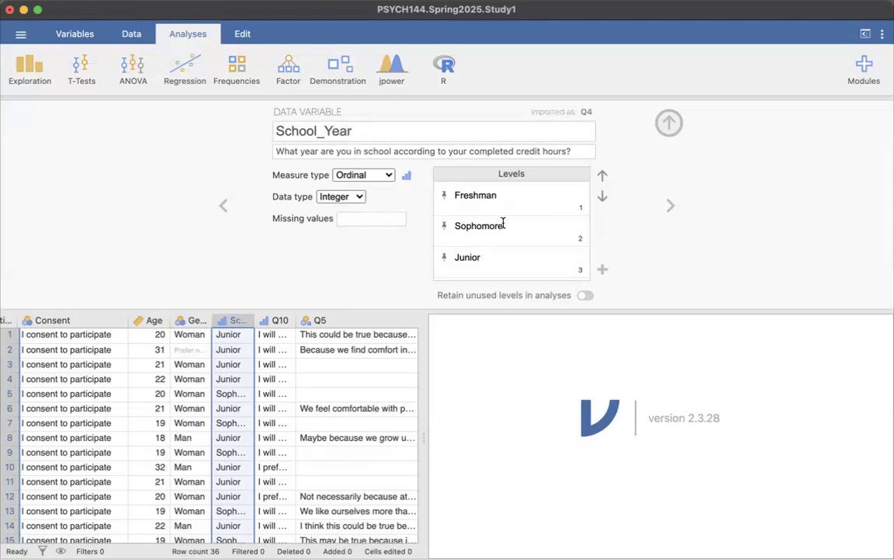
Review School_Year's levels and define its Prefer not to say code, 99, as a missing value
scroll(531, 218, down, 3)
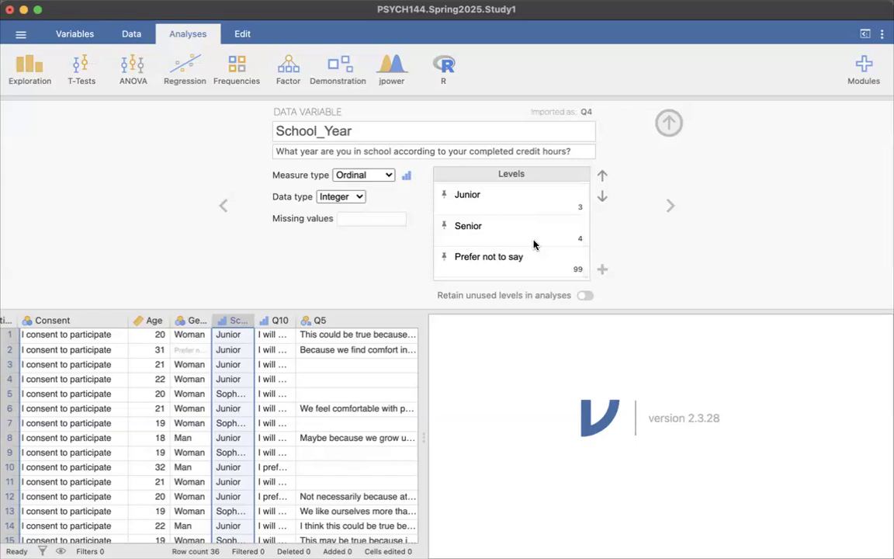
scroll(533, 242, up, 3)
scroll(521, 203, down, 3)
click(485, 231)
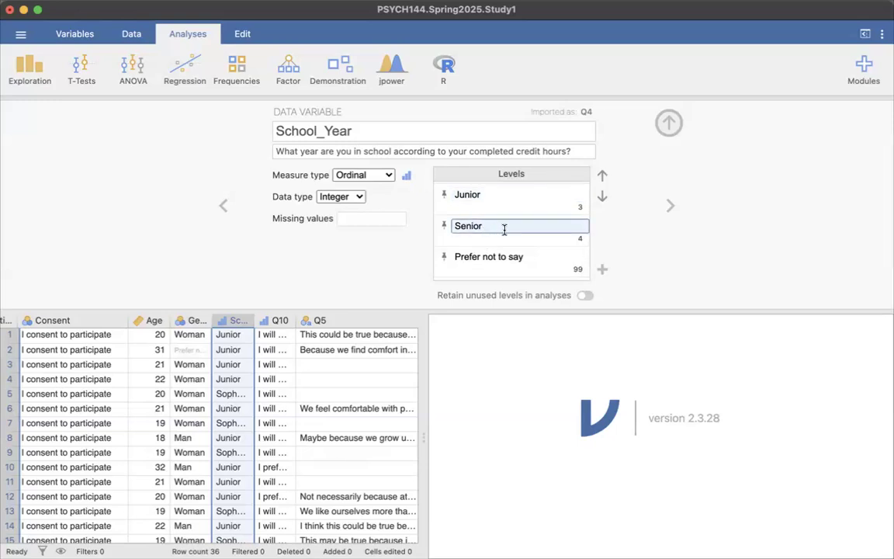
click(469, 257)
click(343, 219)
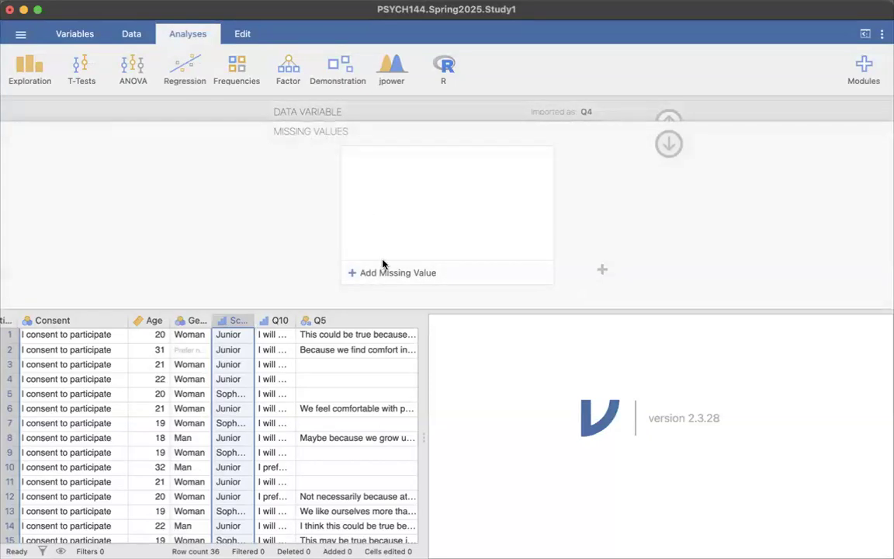
click(412, 272)
text(99)
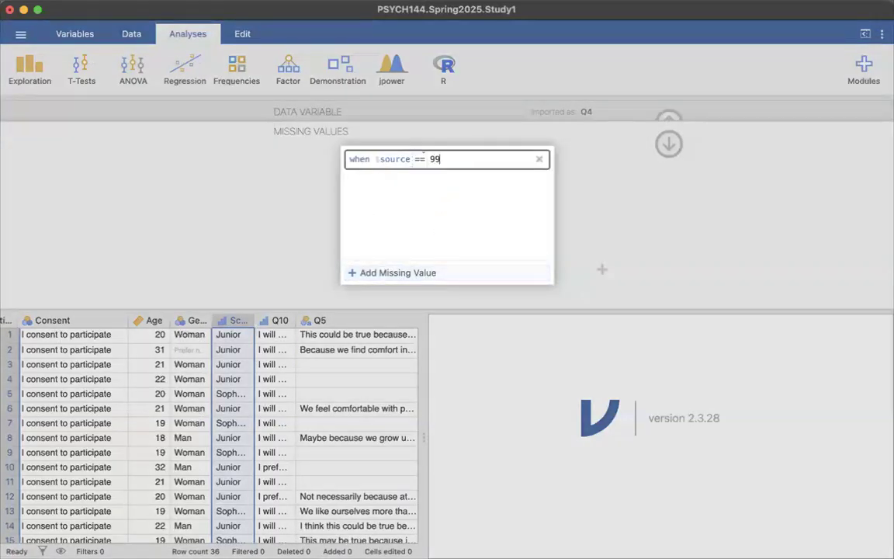
click(660, 203)
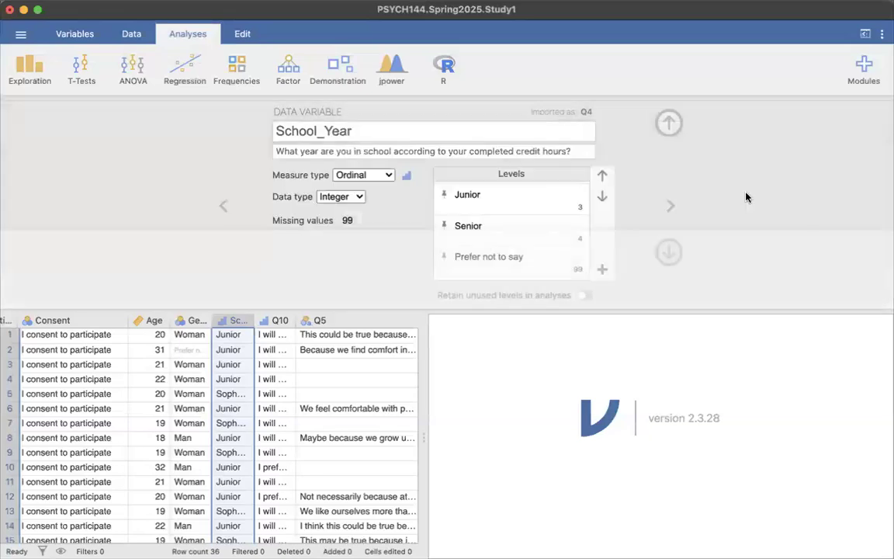
scroll(194, 373, right, 5)
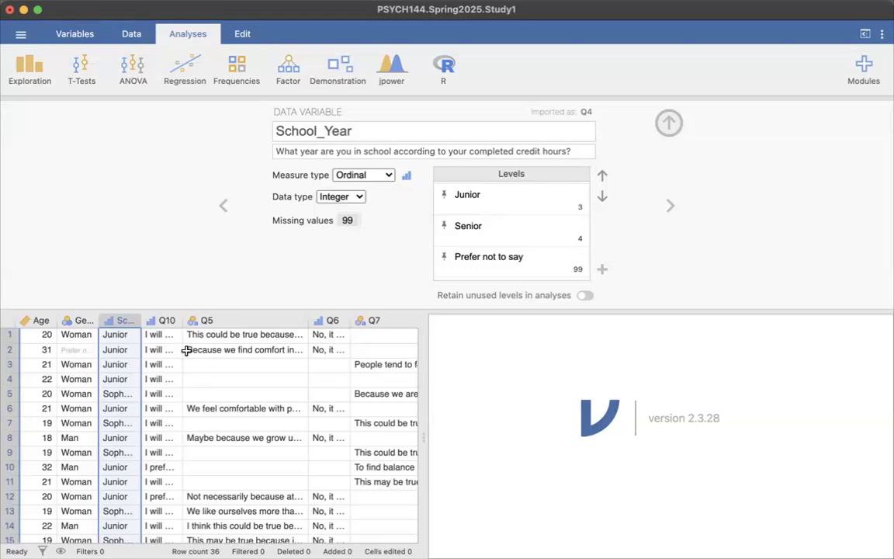
Widen the Q10 column and rename the variable as ManipulationCheck
drag(185, 322, 232, 325)
click(175, 321)
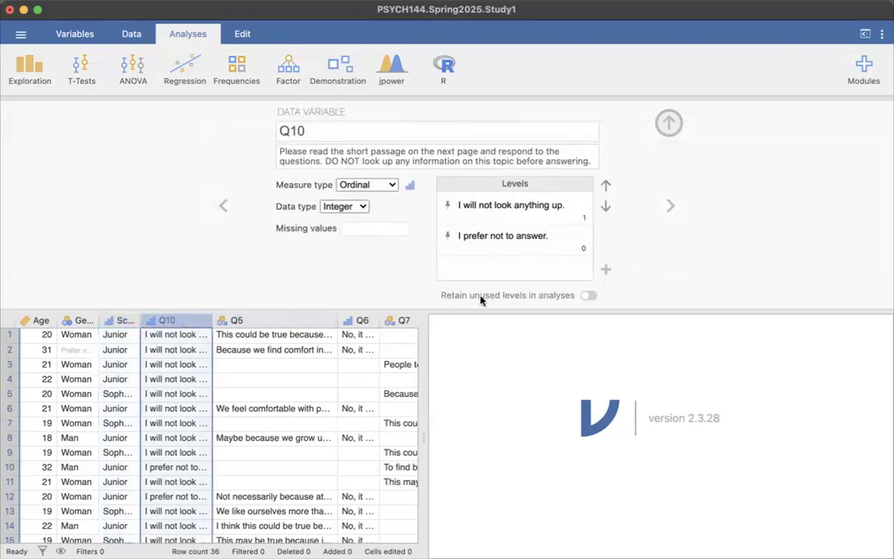
double_click(314, 134)
text(ManipulationCheck)
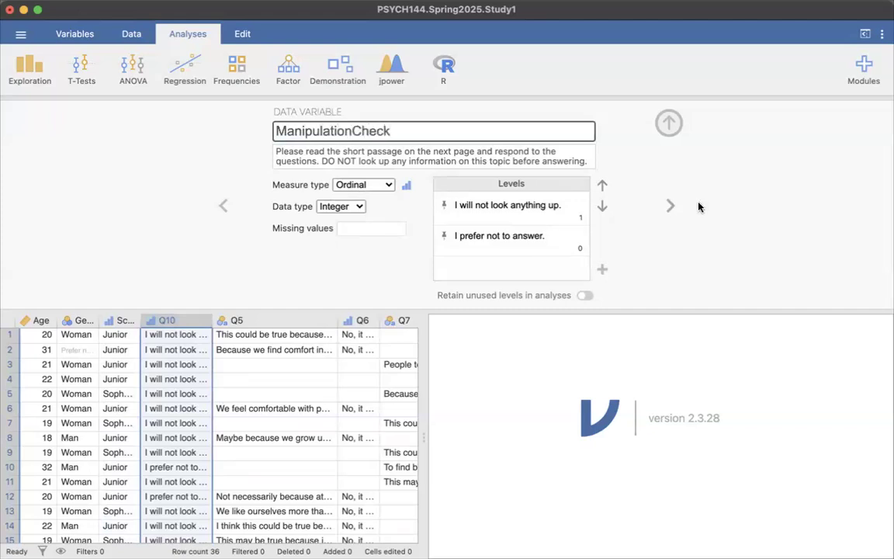
key(Return)
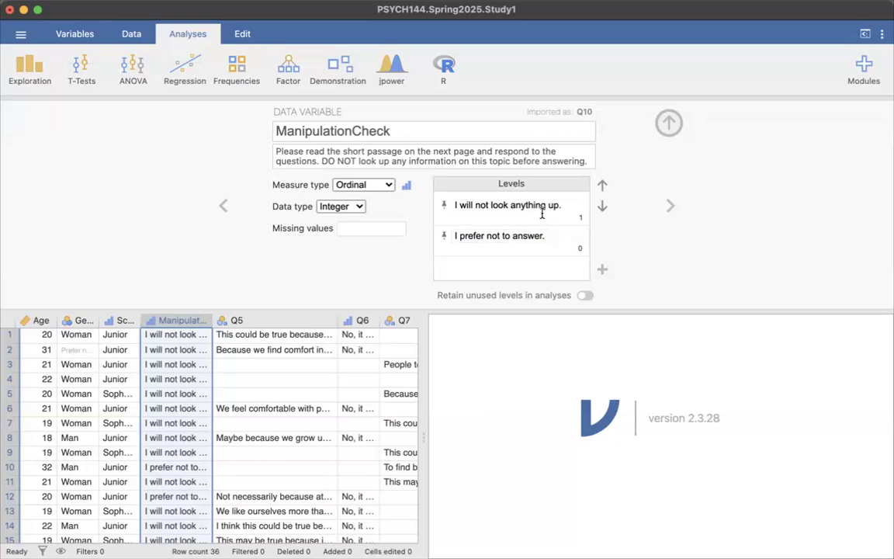
Review ManipulationCheck's levels and set its measure type to Nominal
click(464, 204)
click(387, 187)
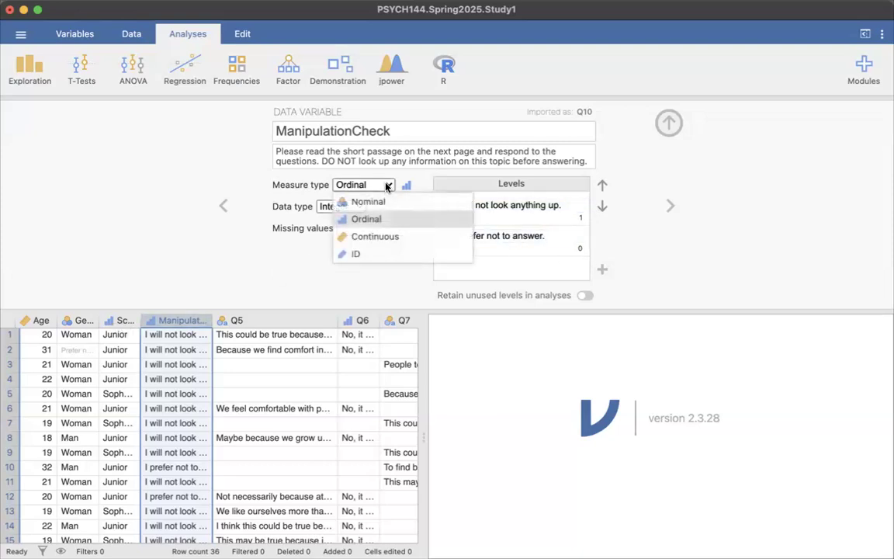
click(364, 200)
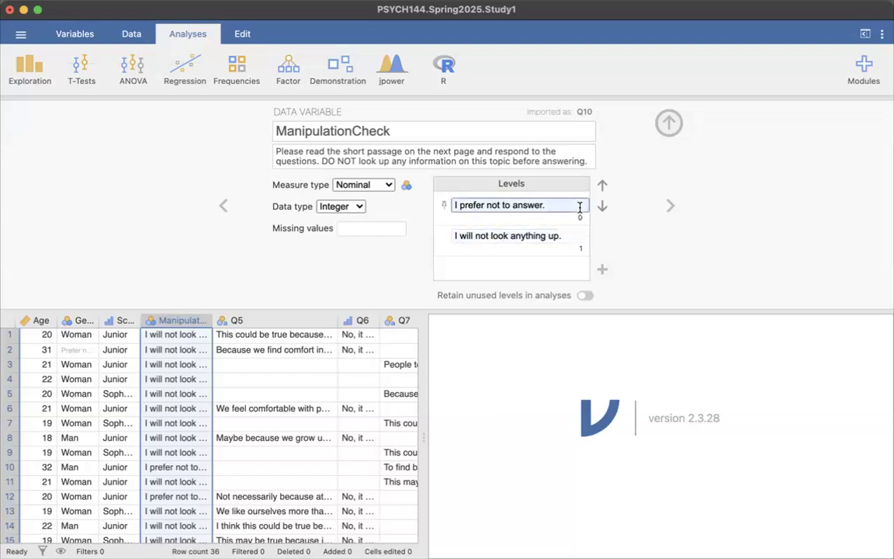
Check ManipulationCheck's two response levels and look over the neighbouring Q5 and Q6 columns
click(255, 320)
click(177, 320)
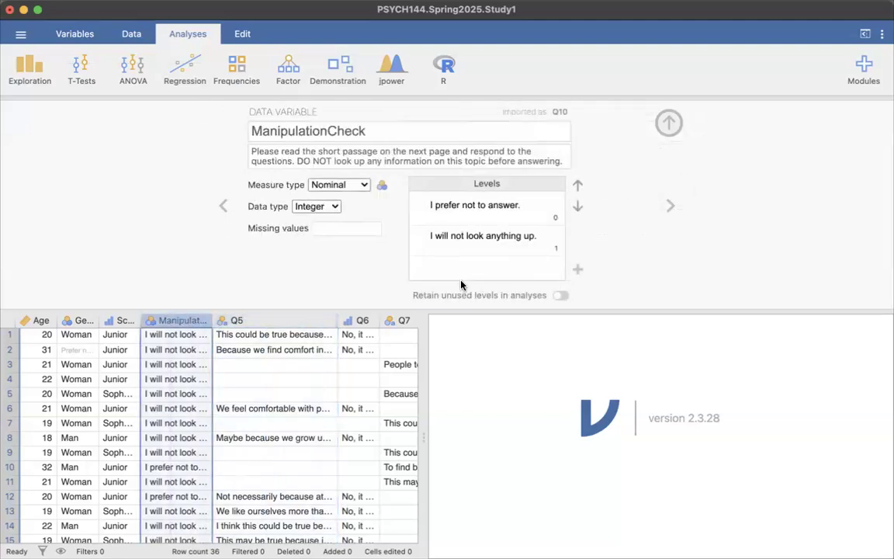
key(shift+Right)
key(shift+Right)
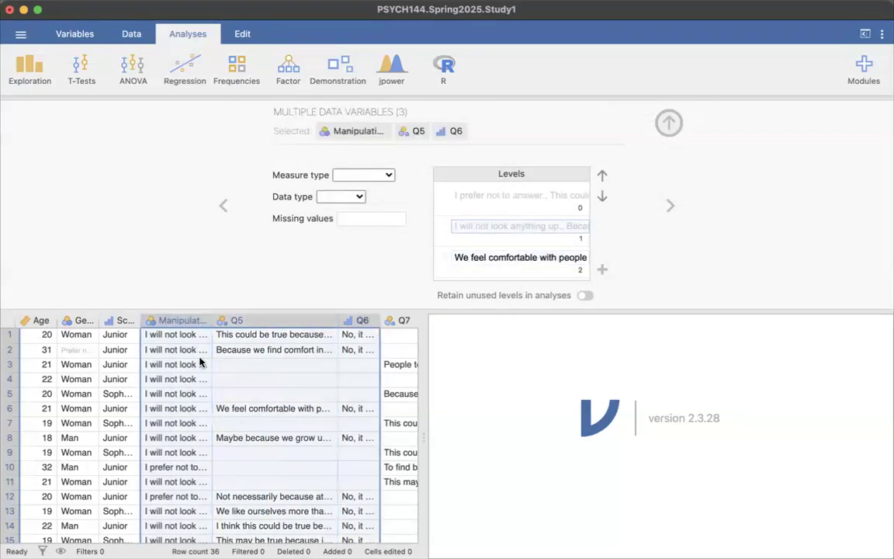
click(166, 320)
click(583, 205)
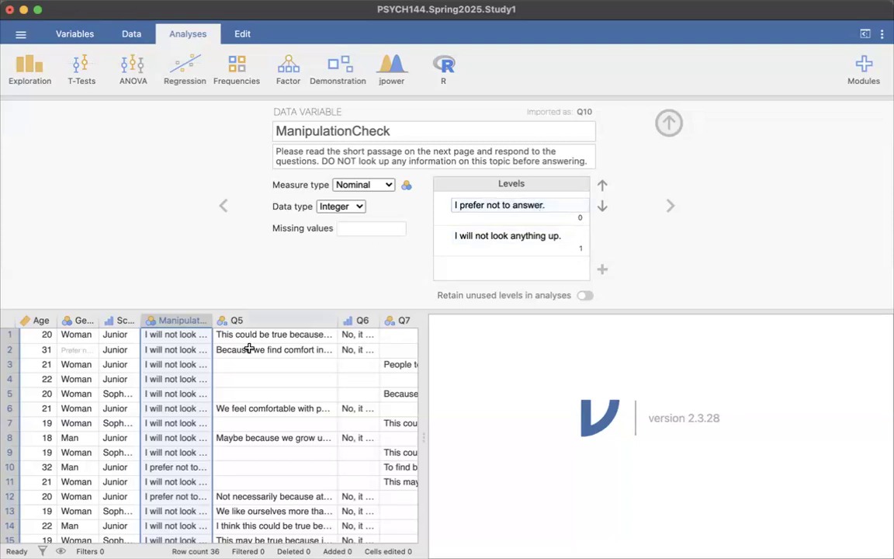
Examine how responses are distributed across the Q5 to Q8 columns, including the rows of the first two participants
click(256, 321)
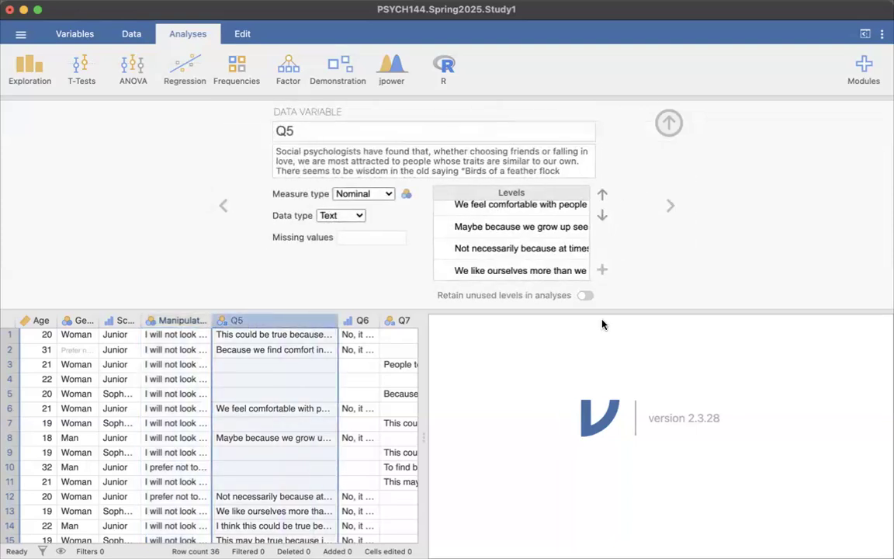
key(shift+Right)
key(shift+Left)
key(shift+Left)
key(shift+Left)
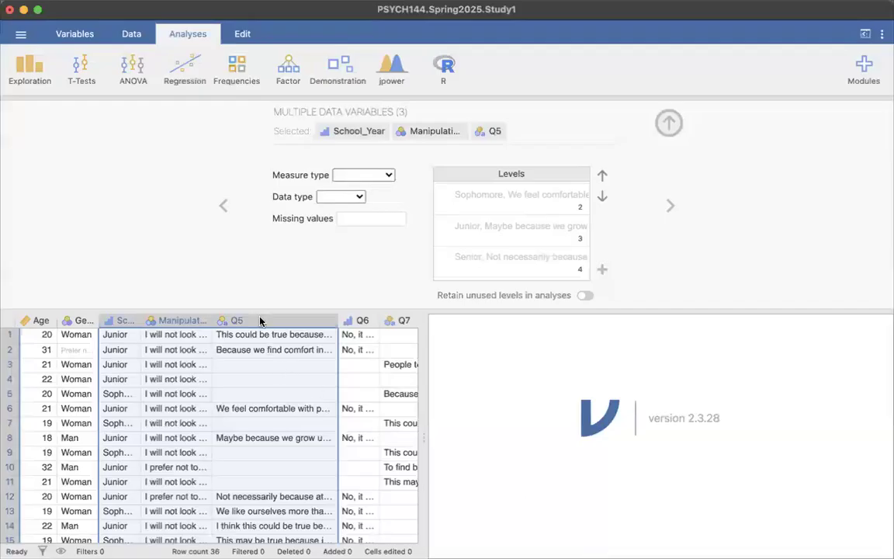
click(263, 321)
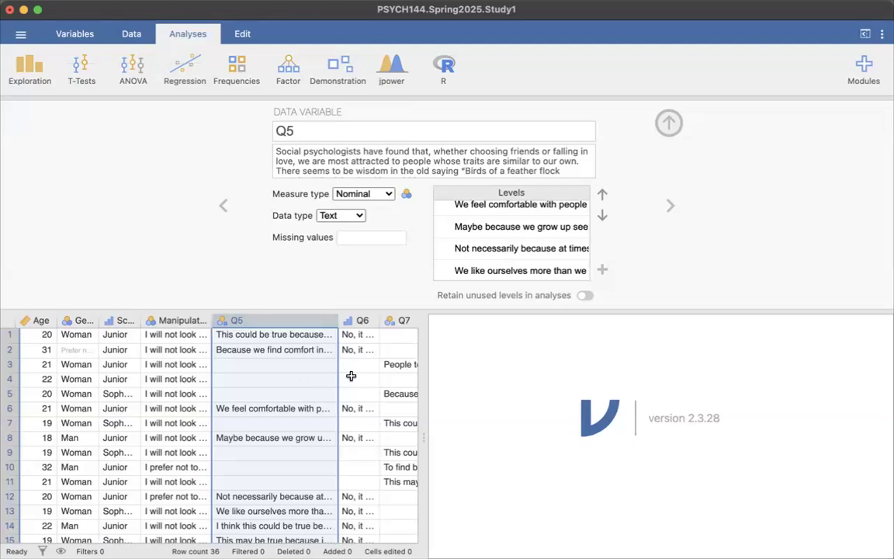
scroll(263, 380, right, 5)
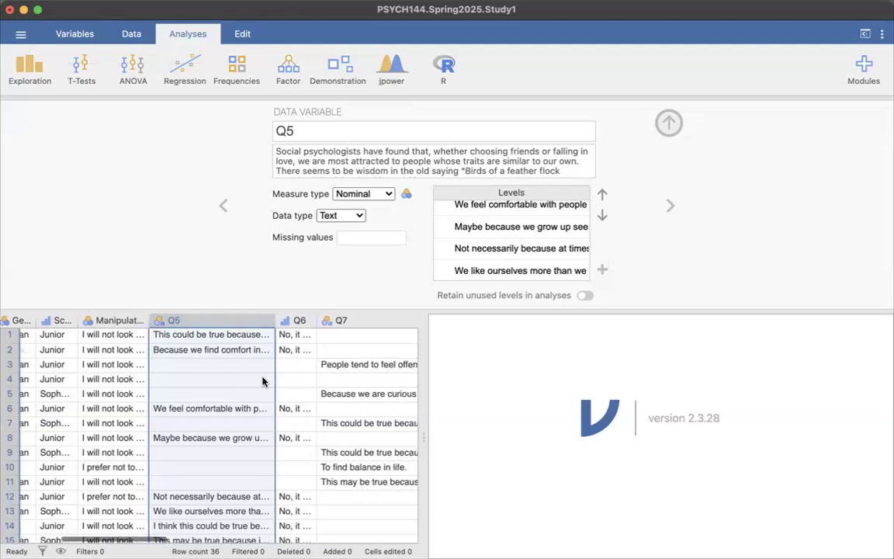
scroll(263, 377, right, 1)
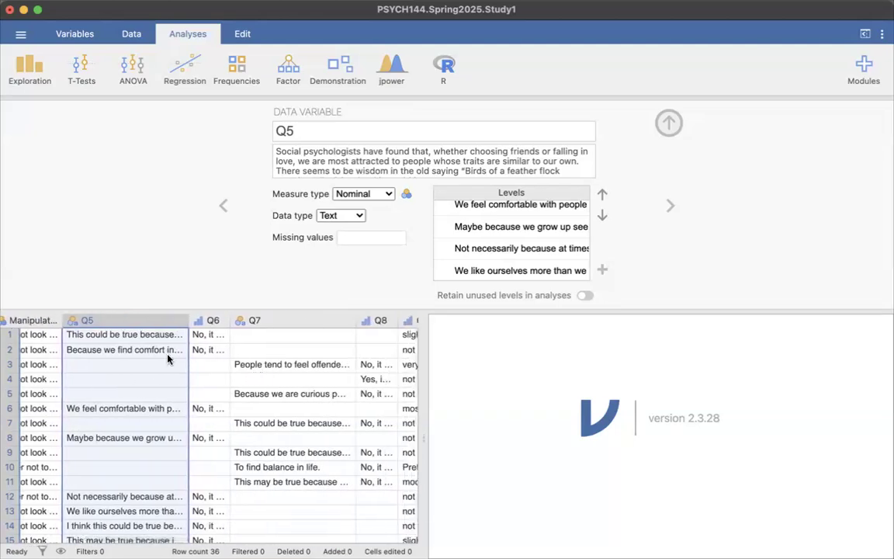
click(8, 334)
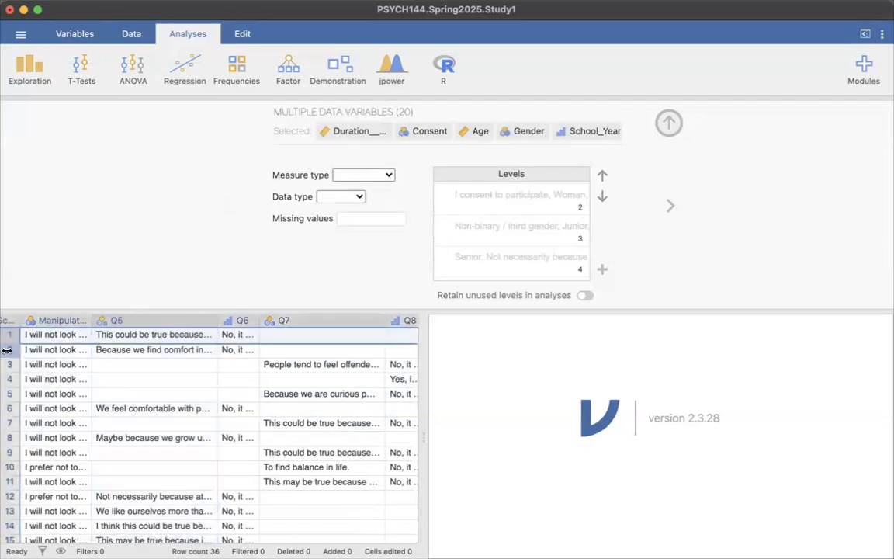
shift+click(6, 350)
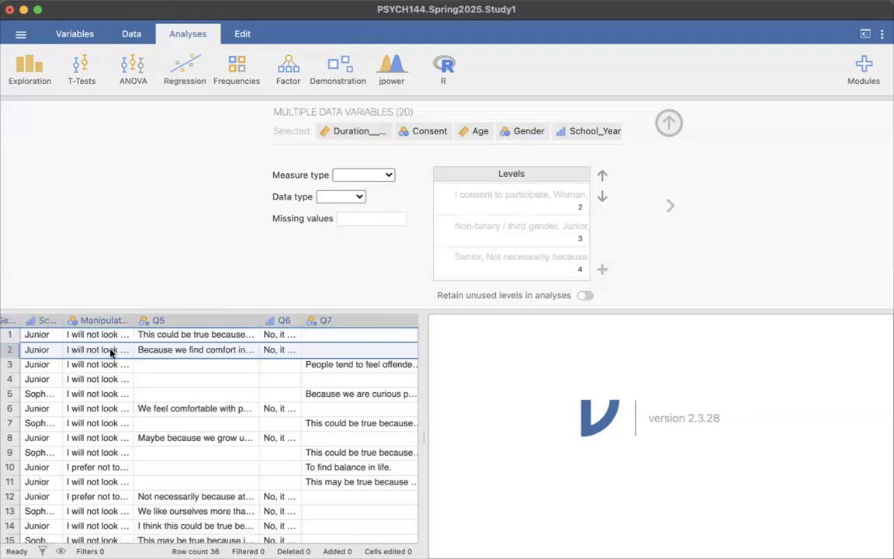
Read the full question description of Q5
click(185, 335)
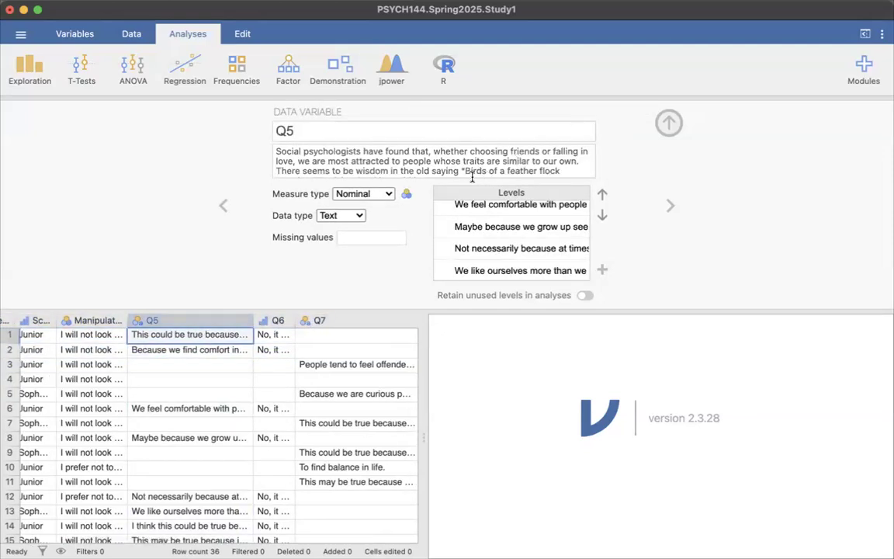
scroll(407, 163, down, 1)
scroll(405, 163, up, 1)
scroll(489, 163, down, 1)
scroll(489, 163, up, 1)
Rename the Q5 variable as Explanation_Birds
click(163, 338)
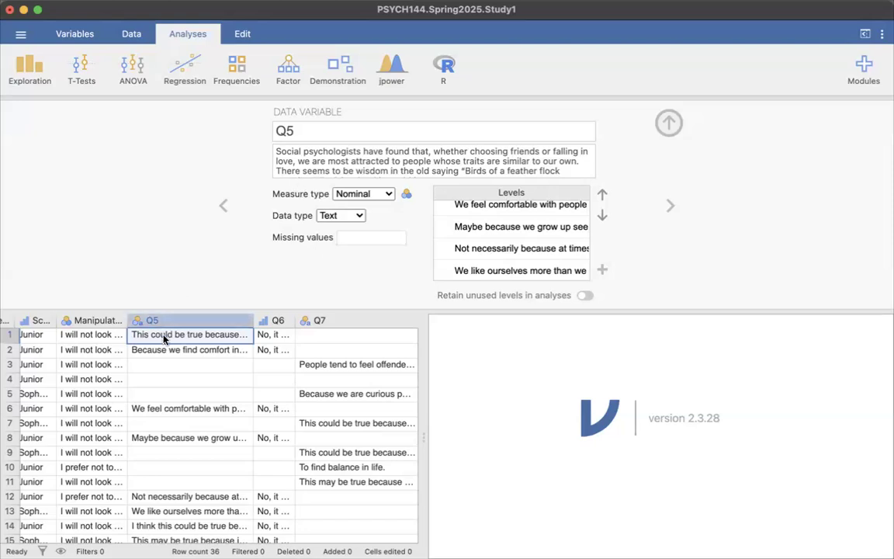
double_click(304, 130)
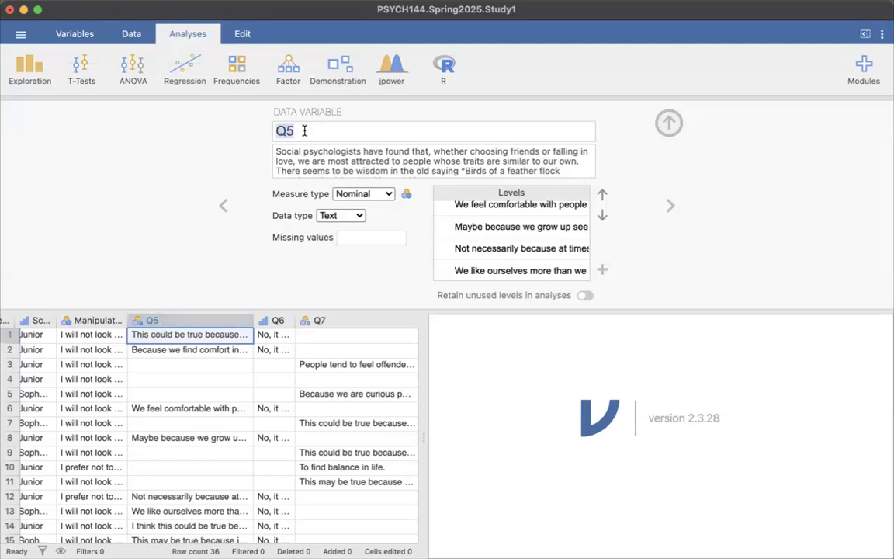
text(Ex)
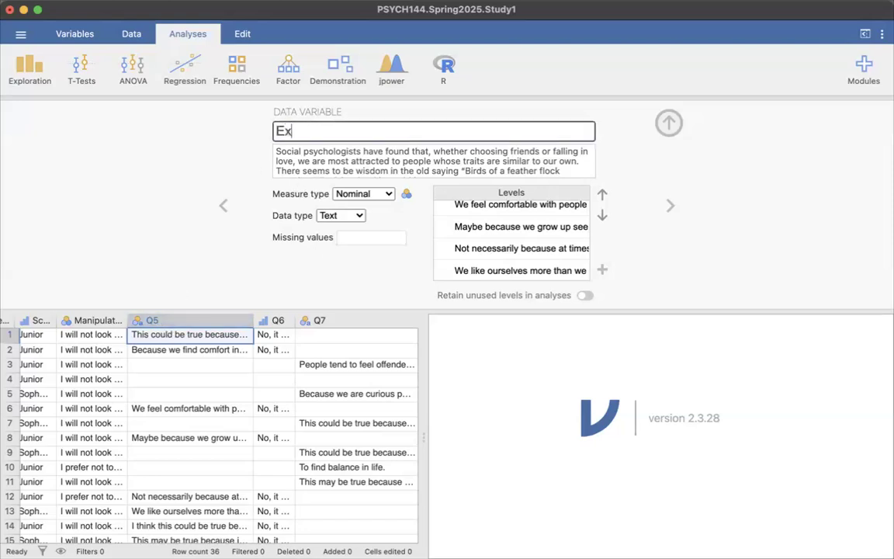
text(planation)
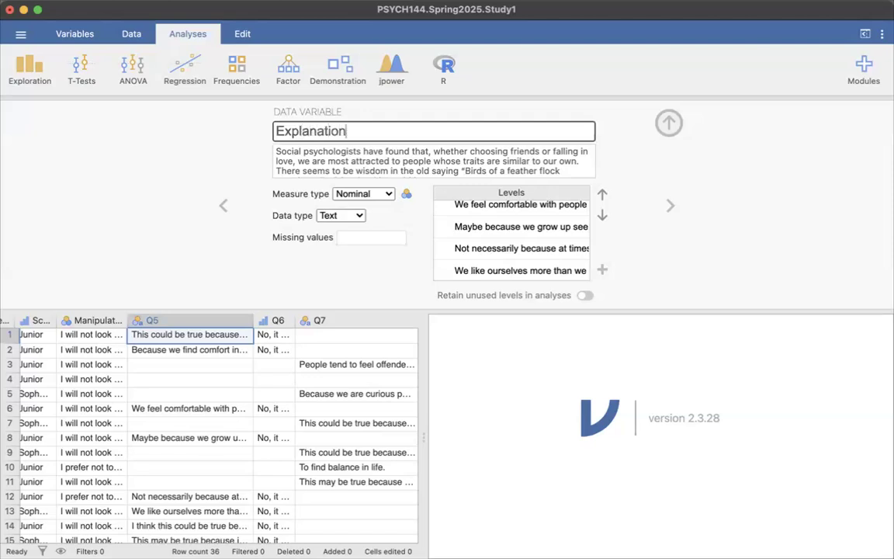
text(Birds)
click(345, 131)
text(_)
key(Return)
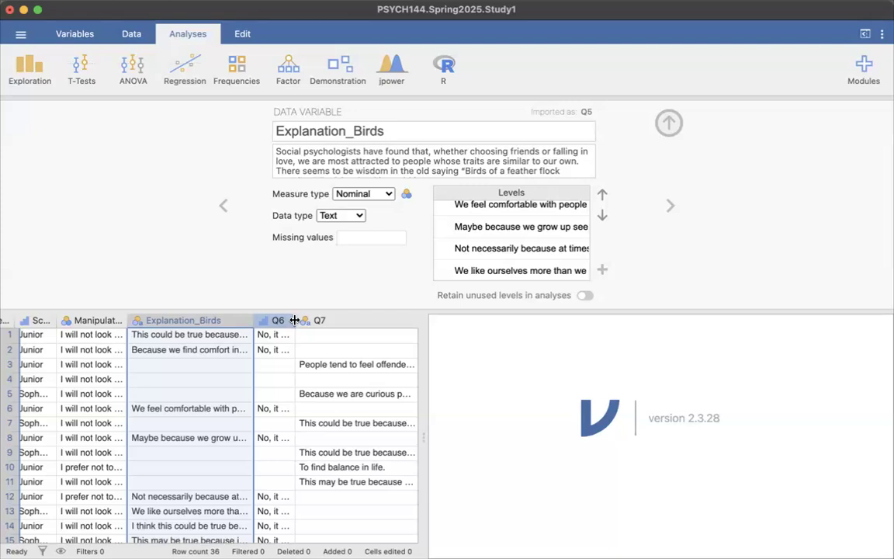
Widen the Q6 column slightly and define its Prefer not to say code, 99, as a missing value
mouse_move(294, 321)
mouse_down()
mouse_move(331, 321)
mouse_move(306, 321)
mouse_up()
click(286, 321)
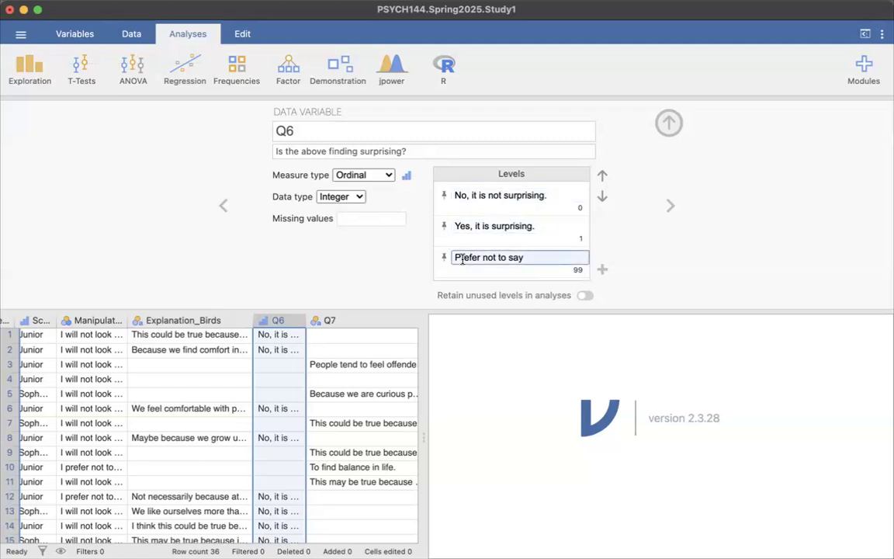
click(341, 221)
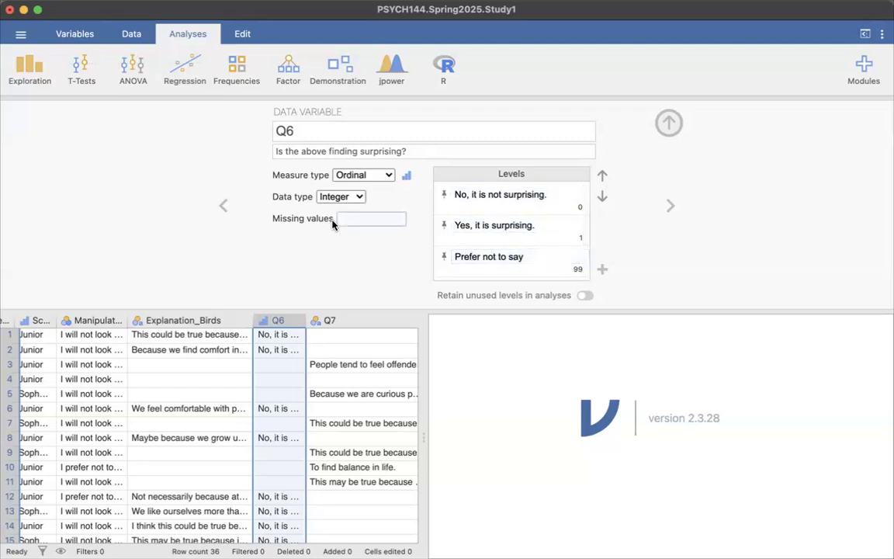
click(352, 226)
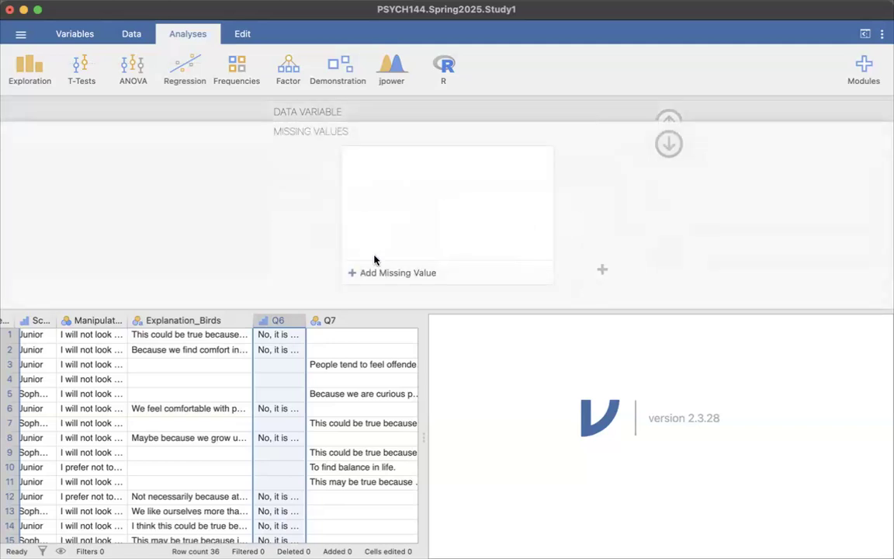
click(393, 269)
click(456, 158)
text(99)
click(563, 229)
click(669, 142)
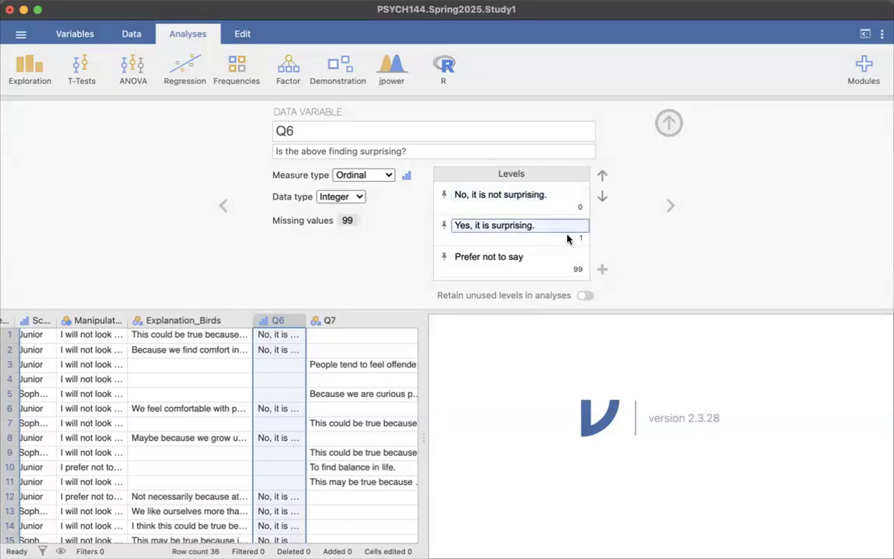
Rename the Q6 variable as Birds_Surprising and set its measure type to Nominal
click(525, 229)
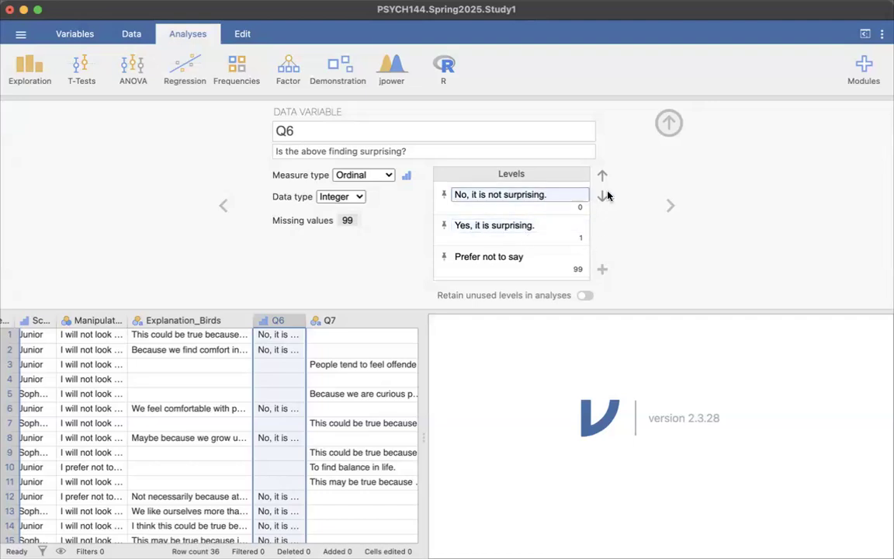
click(311, 130)
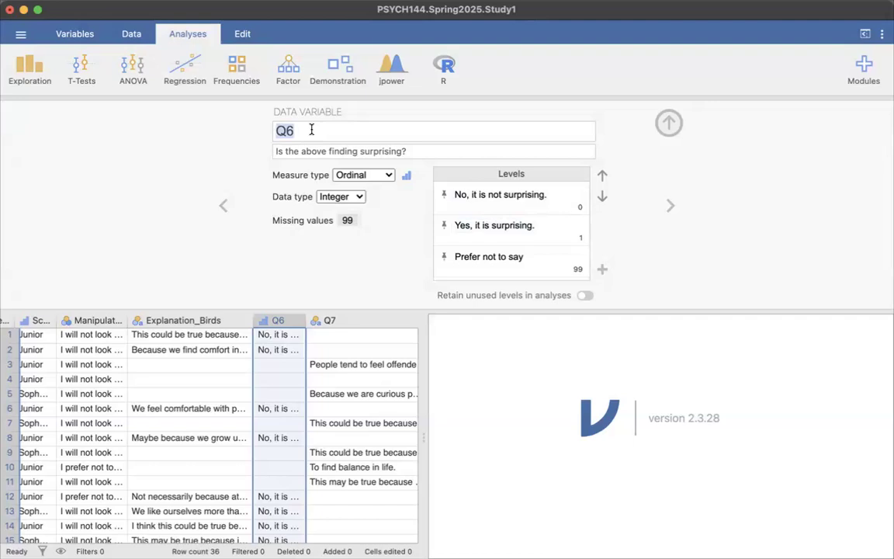
text(Birds)
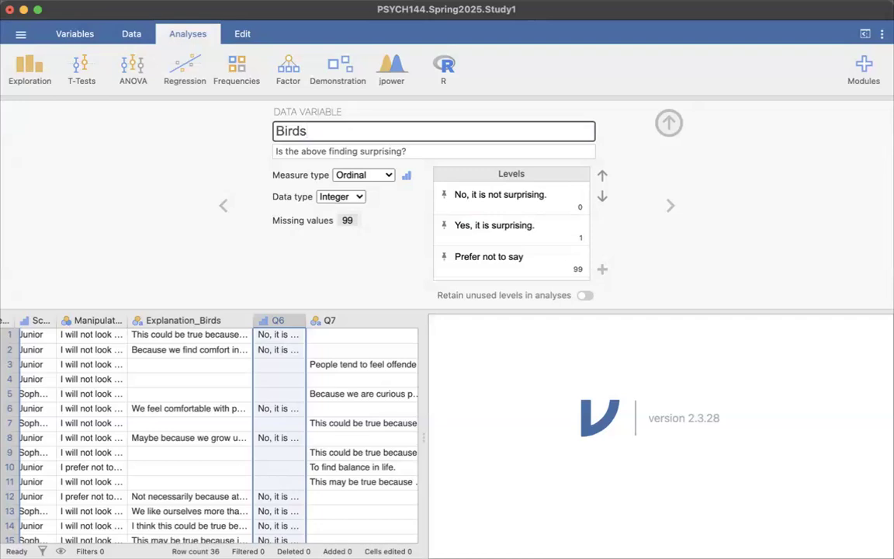
text(_Surprising)
key(Return)
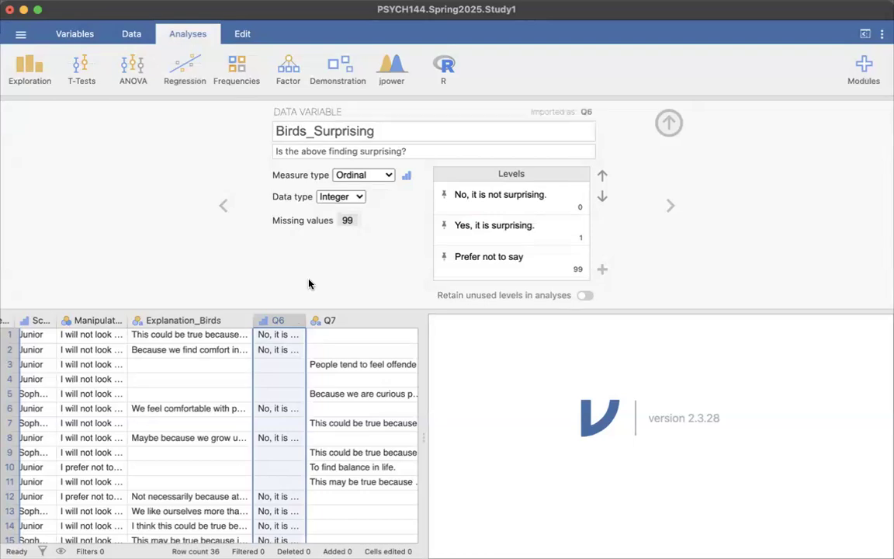
click(388, 175)
click(361, 191)
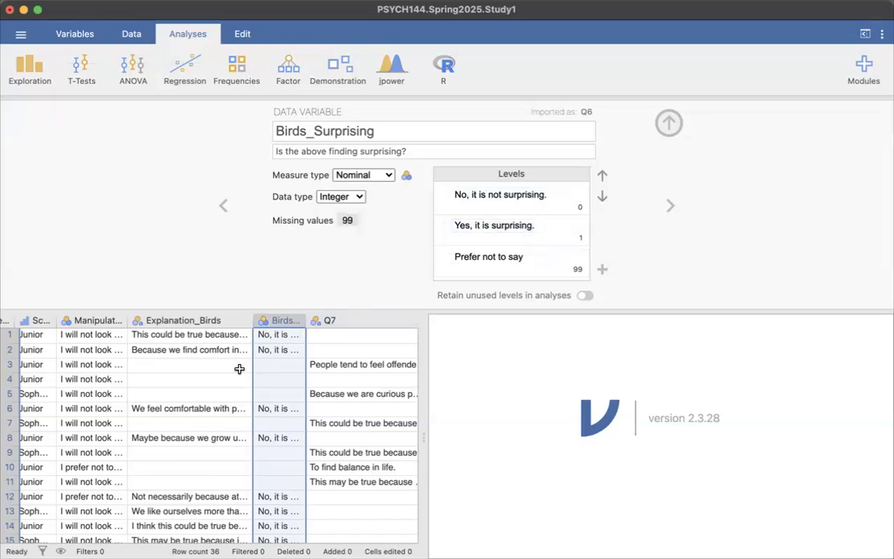
Rename the Q7 variable as Explanation_Opposites
scroll(239, 369, right, 5)
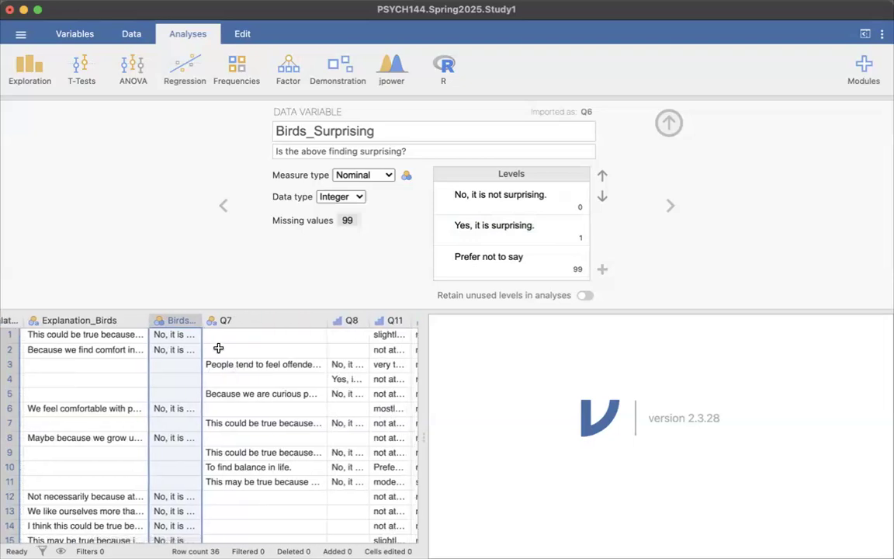
click(268, 321)
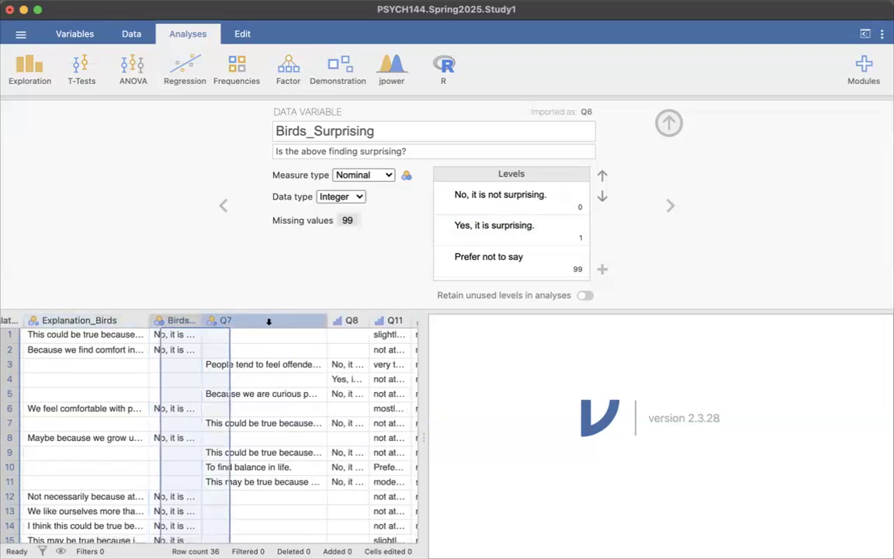
click(322, 132)
text(Expl)
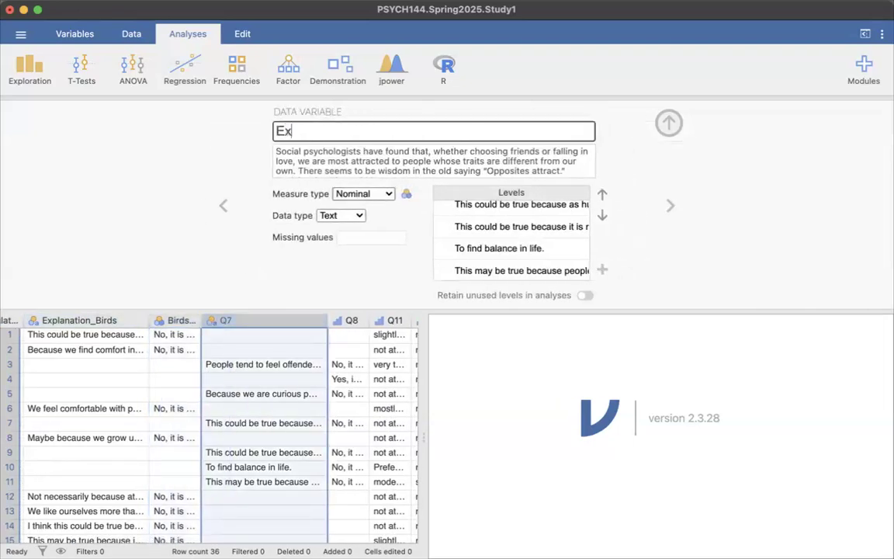
key(BackSpace)
text(anan)
key(BackSpace)
key(BackSpace)
key(BackSpace)
key(BackSpace)
text(lanation_Opposites)
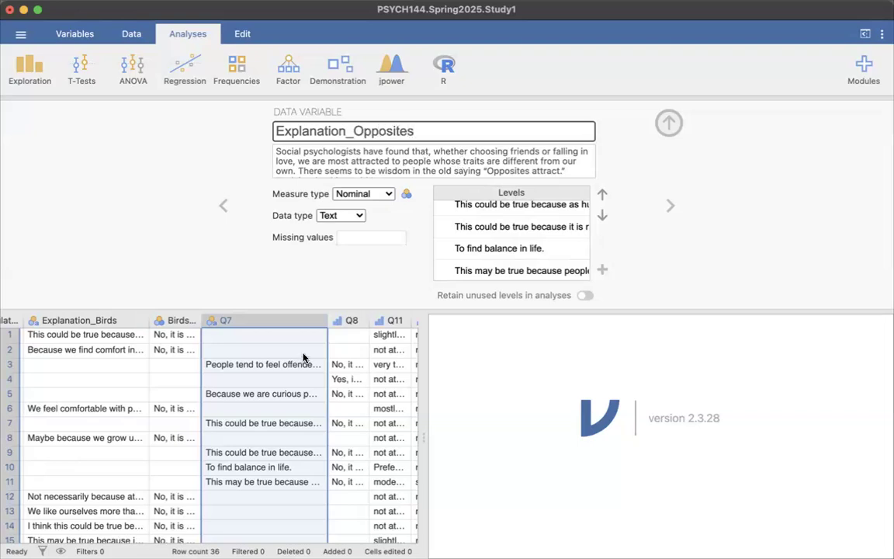
click(353, 319)
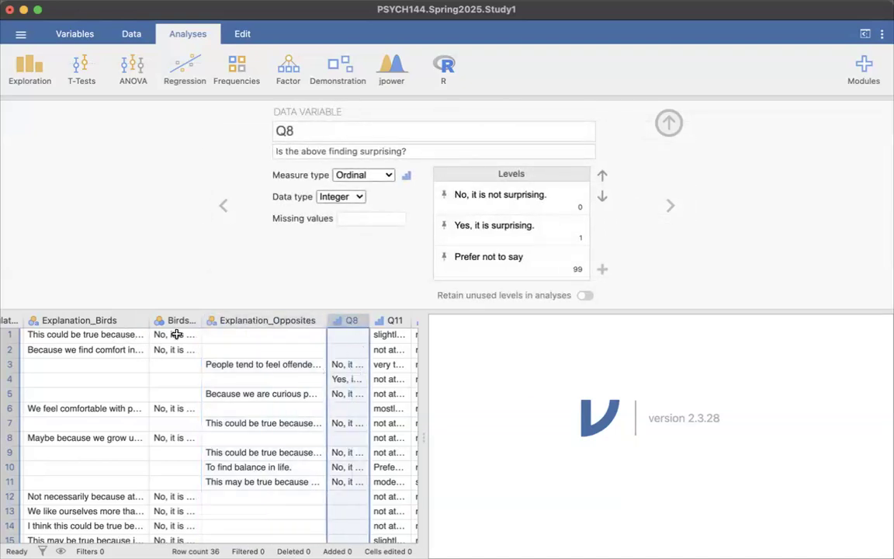
Rename the Q8 variable as Opposites_Surprising, following the naming pattern of Birds_Surprising
click(261, 367)
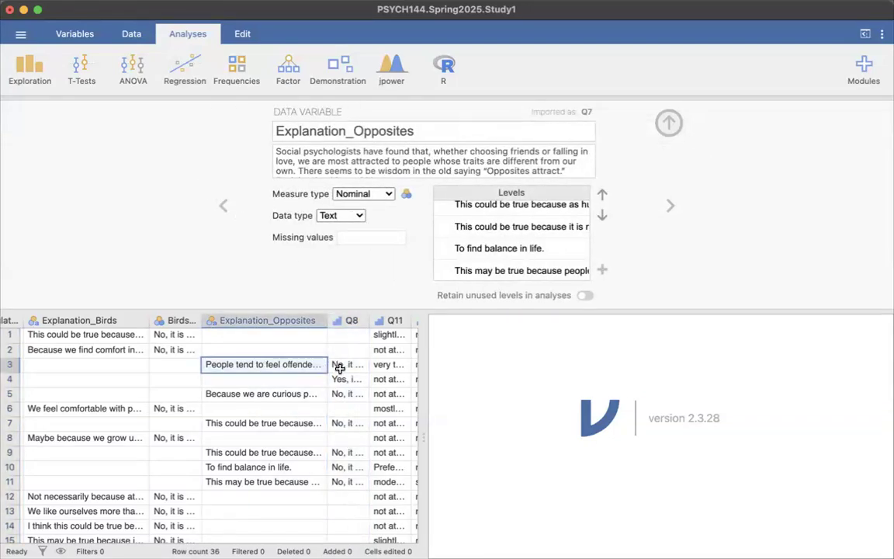
click(323, 328)
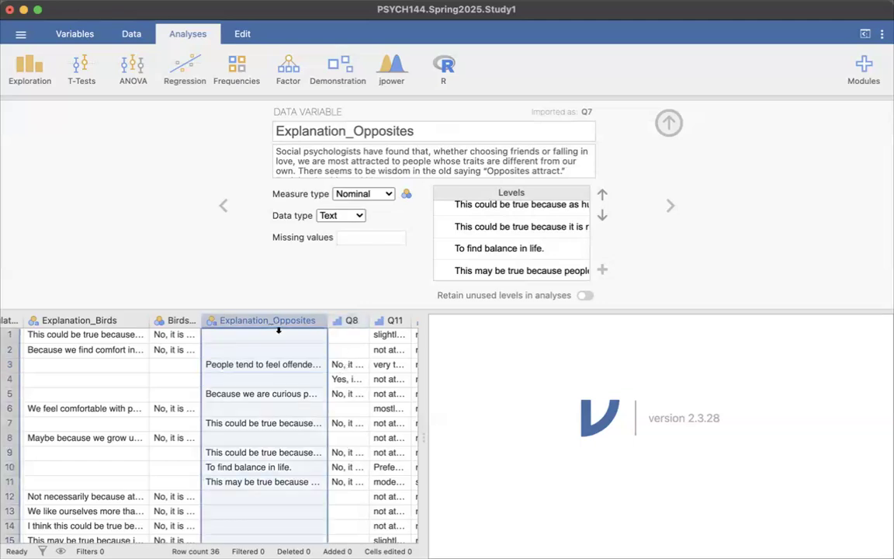
click(351, 332)
click(345, 133)
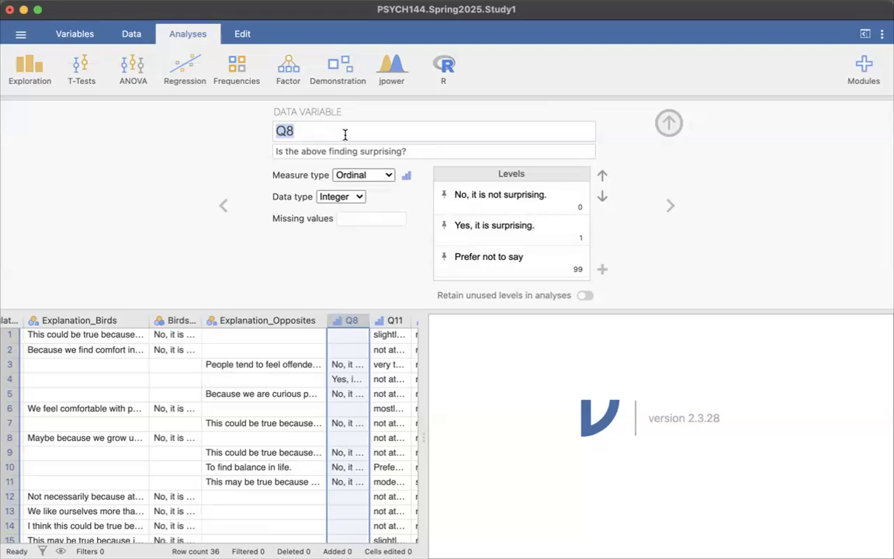
click(178, 321)
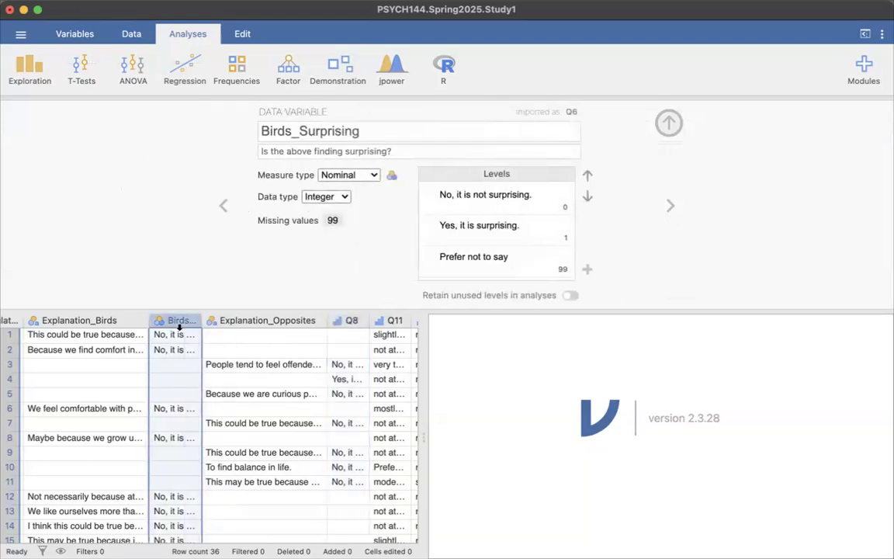
click(351, 319)
click(287, 132)
text(Oppos)
text(ites)
text(_Surpri)
text(song)
key(BackSpace)
key(BackSpace)
key(BackSpace)
text(ing)
key(Return)
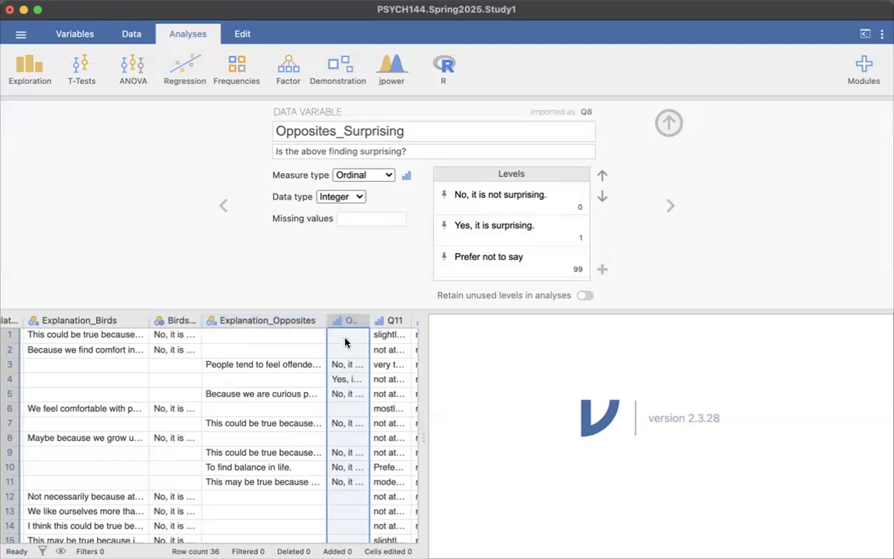
Set the measure type of Opposites_Surprising to Nominal and define its Prefer not to say code, 99, as a missing value
click(390, 178)
click(371, 191)
click(540, 258)
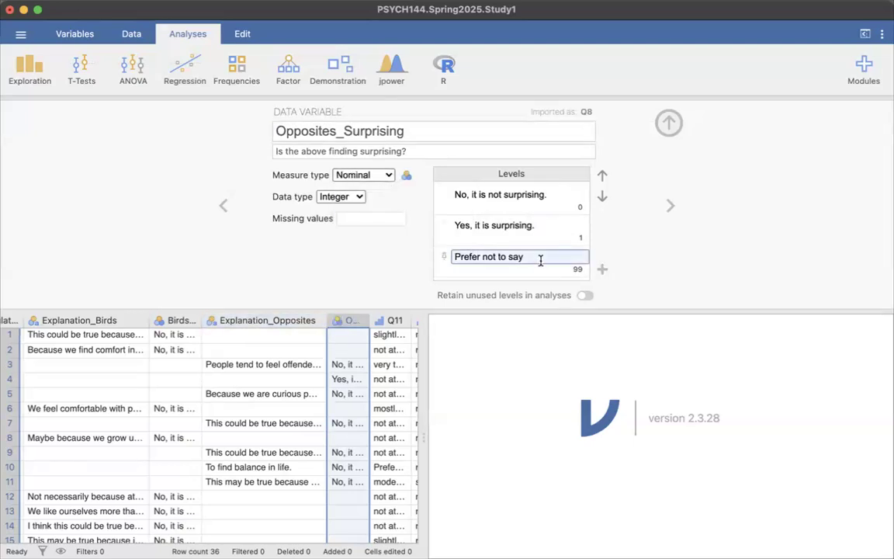
click(392, 219)
click(392, 272)
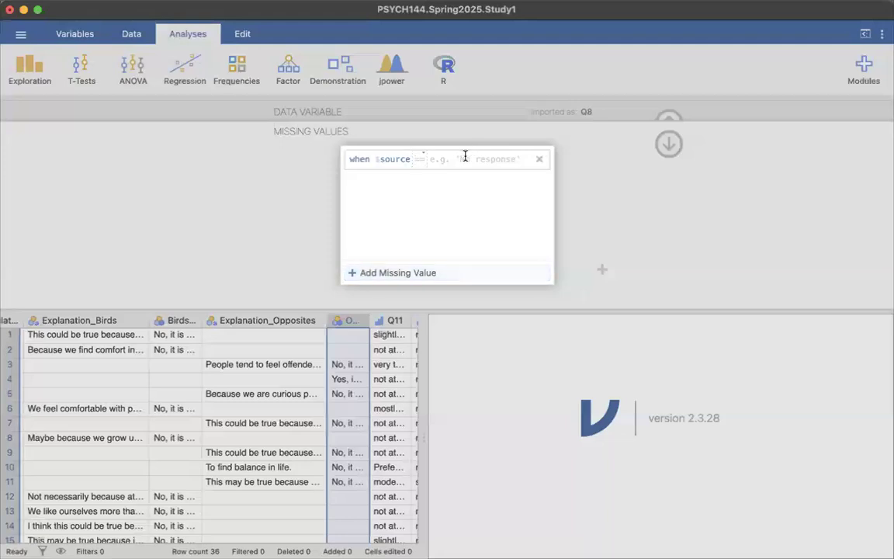
text(99)
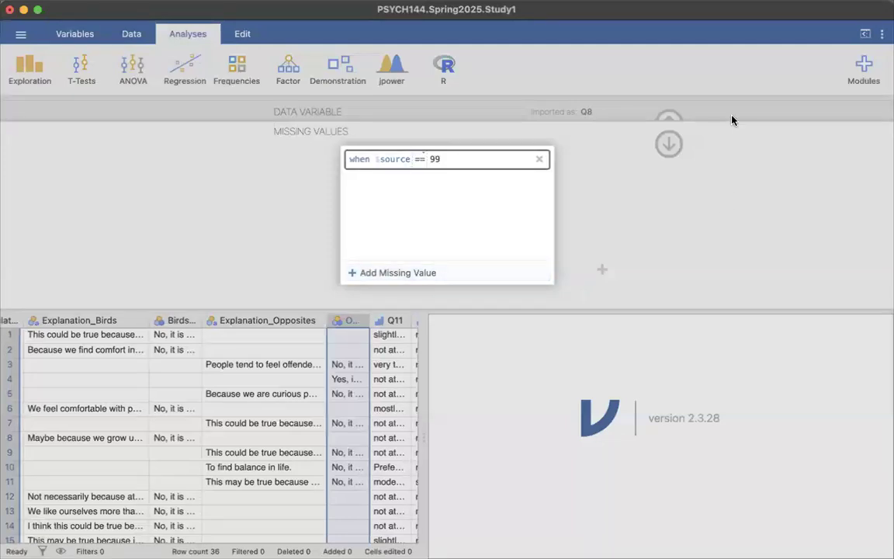
click(734, 114)
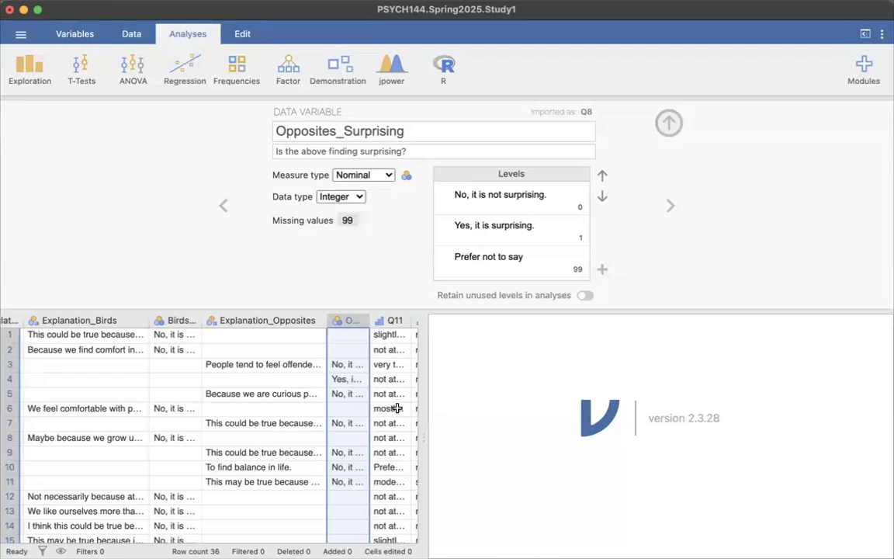
Examine the Explanation_Opposites and Opposites_Surprising responses across the rows, along with the neighbouring question columns
scroll(321, 409, right, 3)
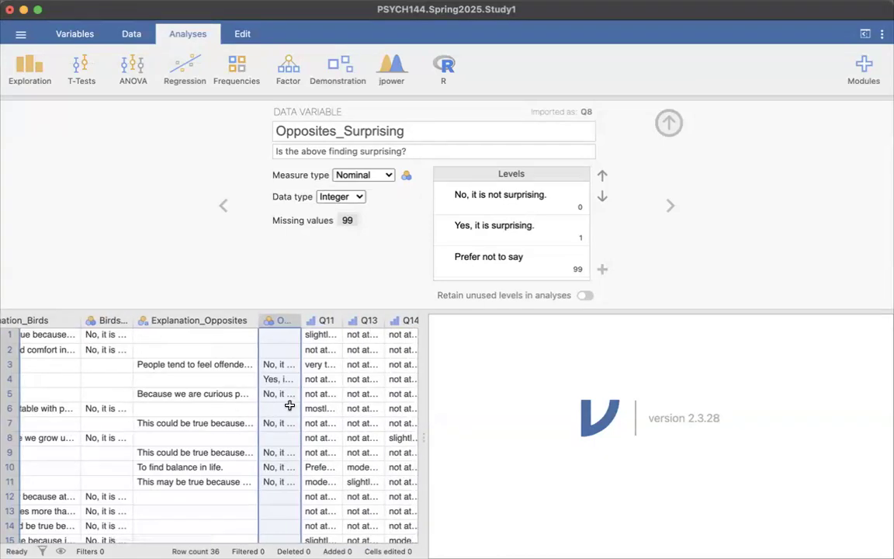
scroll(290, 405, right, 6)
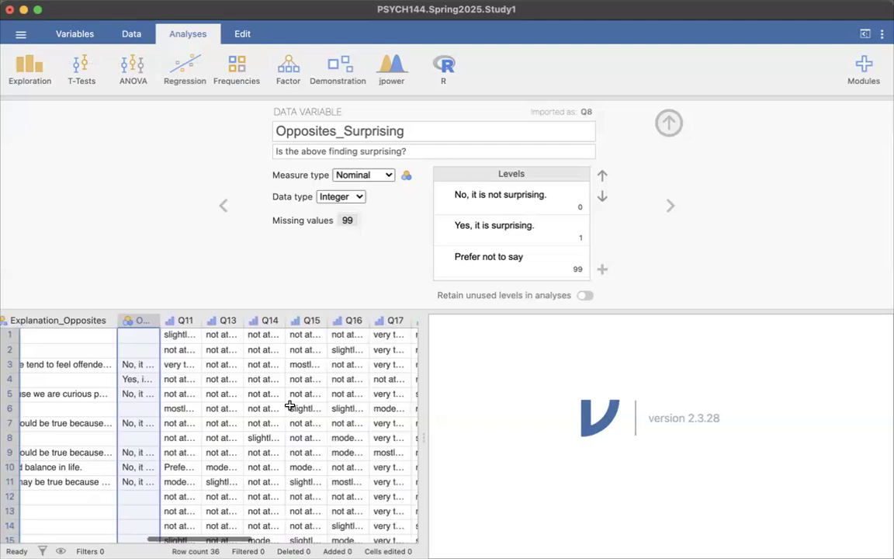
scroll(289, 405, right, 1)
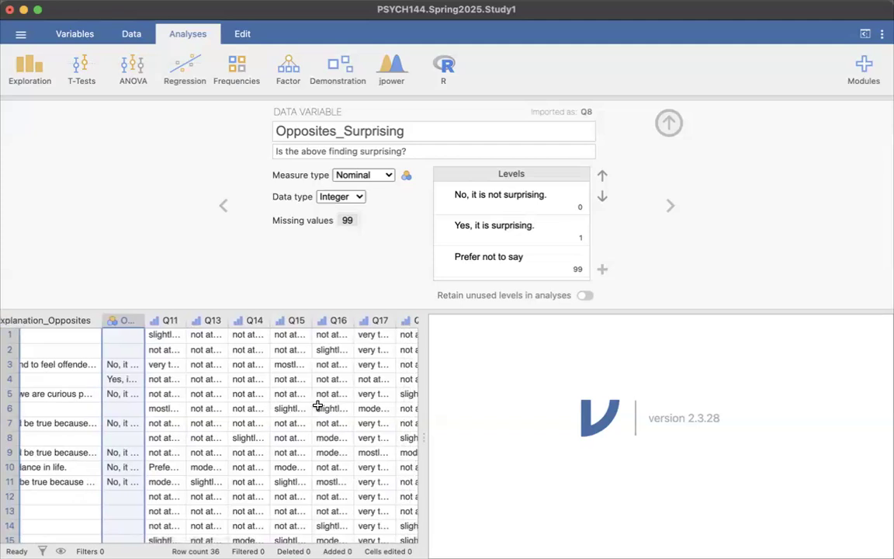
scroll(318, 406, left, 5)
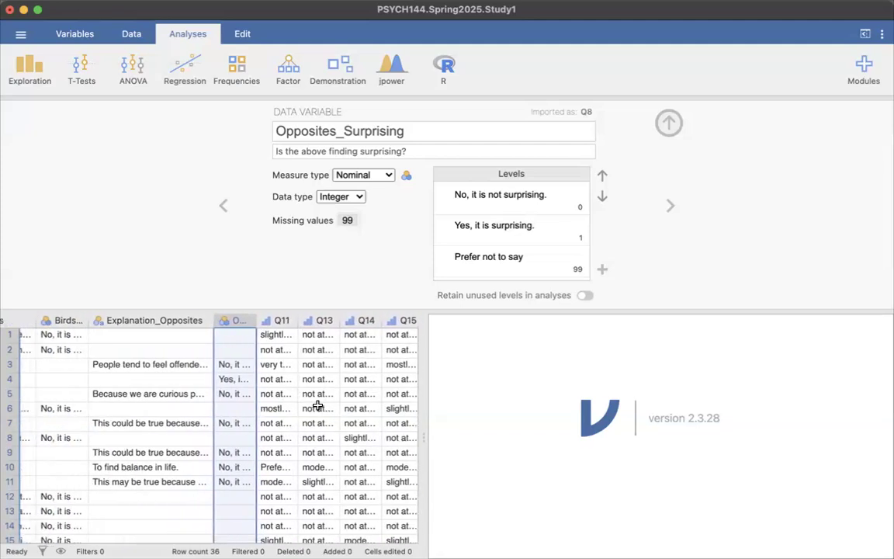
scroll(318, 405, left, 1)
click(159, 382)
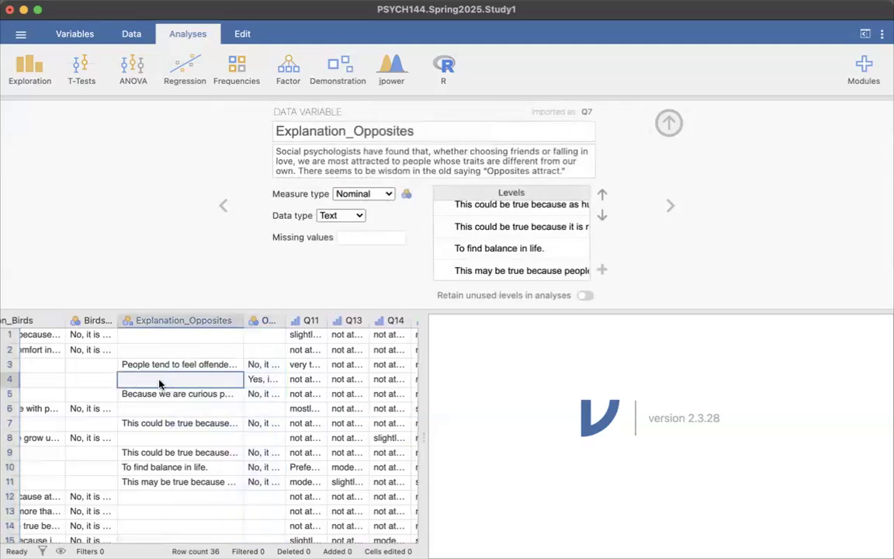
shift+click(281, 379)
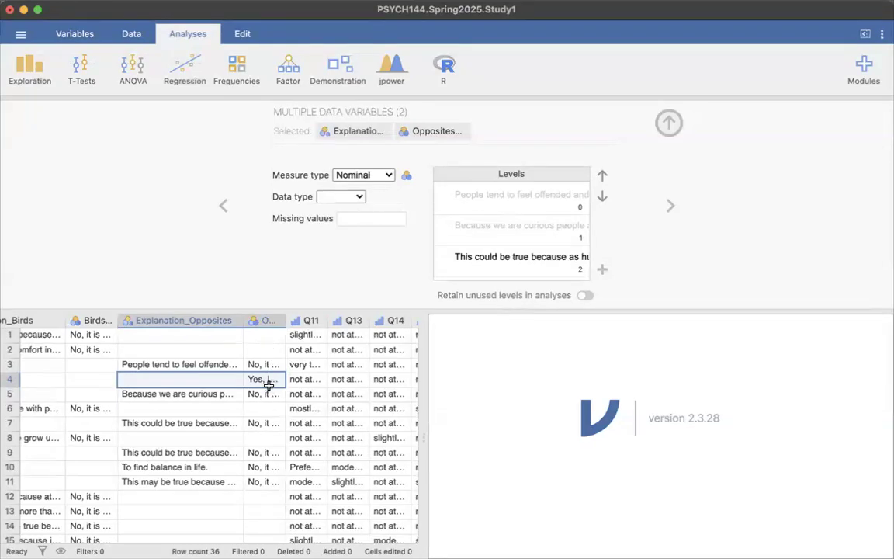
scroll(268, 385, down, 3)
scroll(269, 386, down, 10)
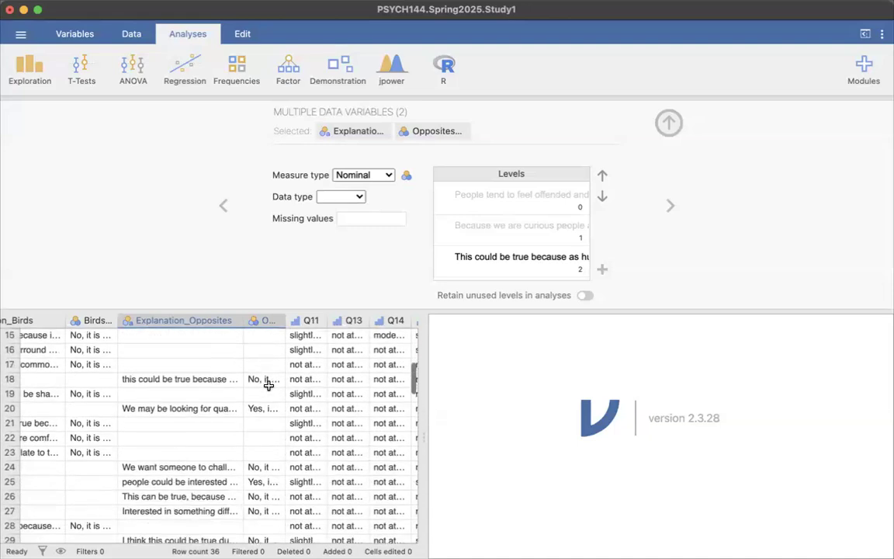
scroll(268, 385, up, 13)
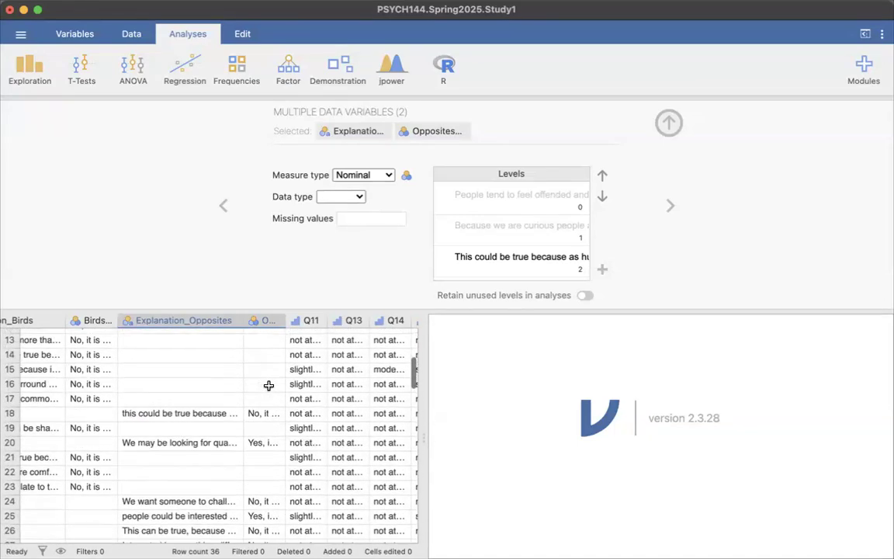
scroll(279, 381, right, 4)
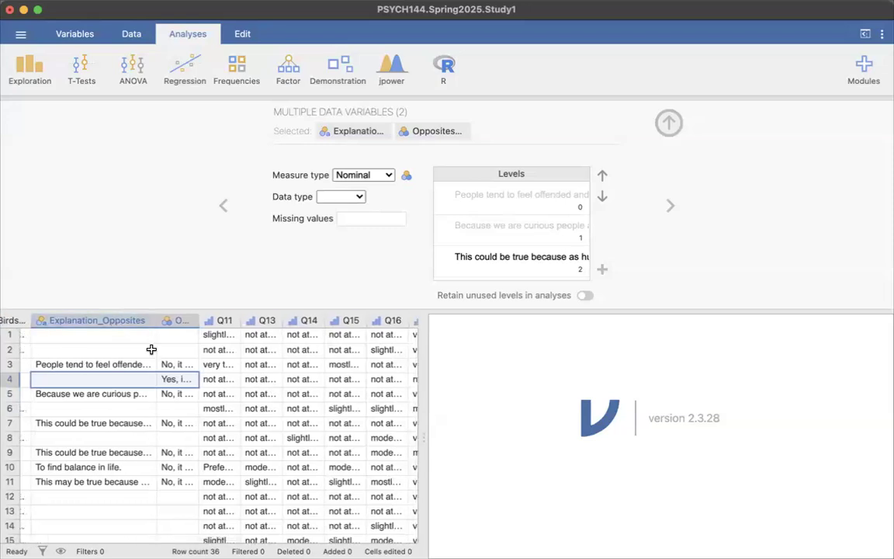
scroll(151, 349, left, 4)
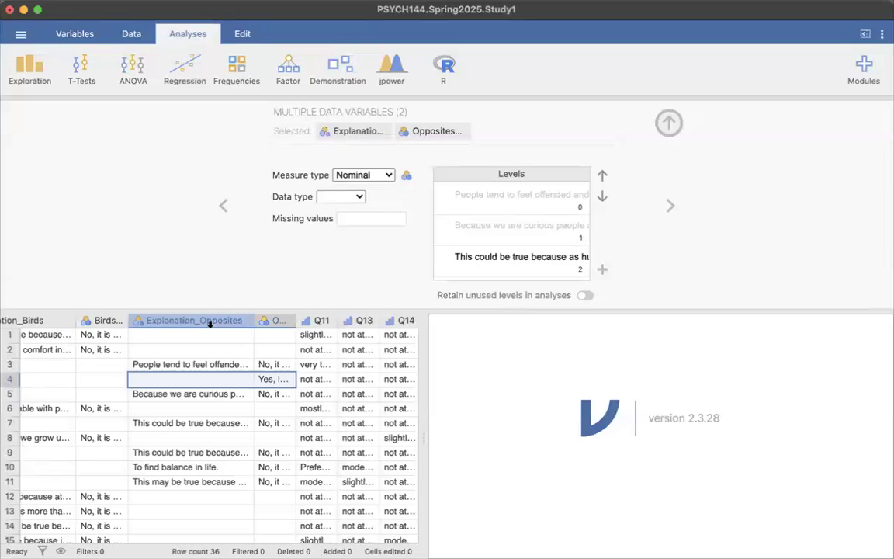
Examine the Q9 closing question and its free-text responses through the last row of data
scroll(239, 340, right, 5)
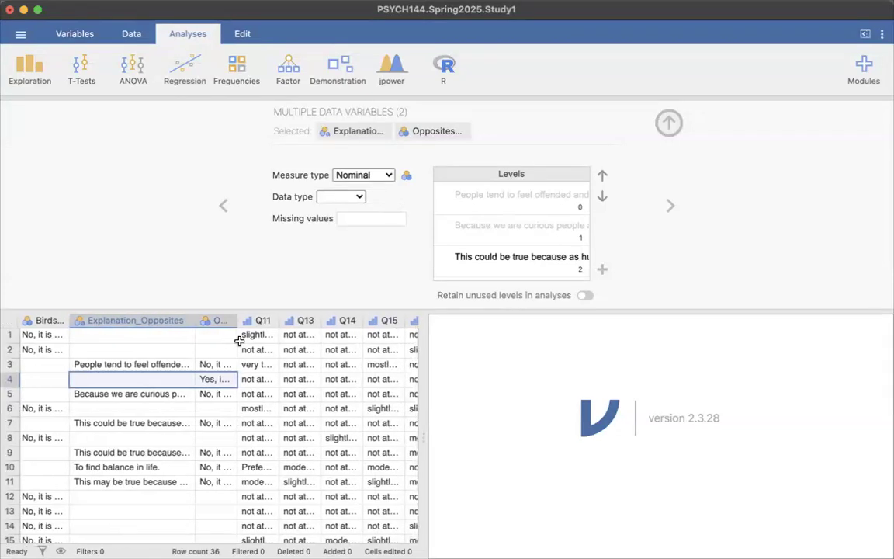
scroll(239, 341, right, 1)
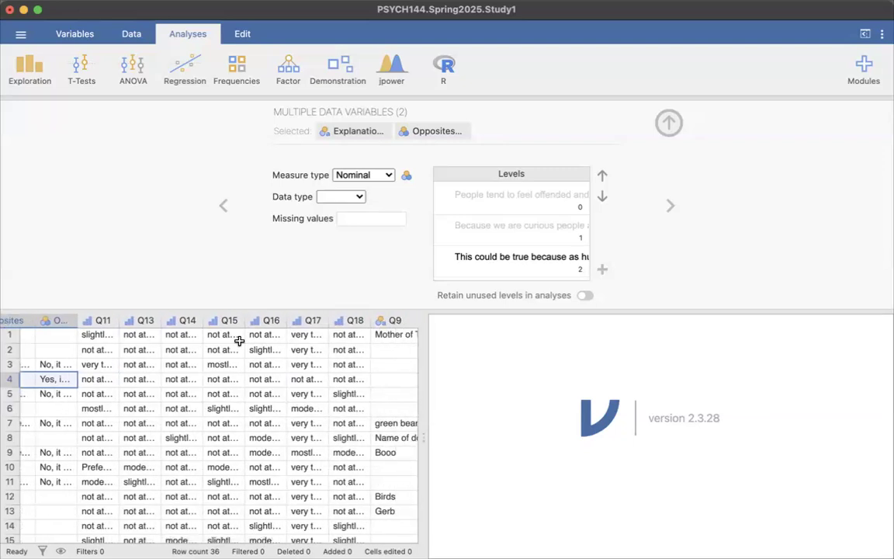
scroll(239, 341, right, 2)
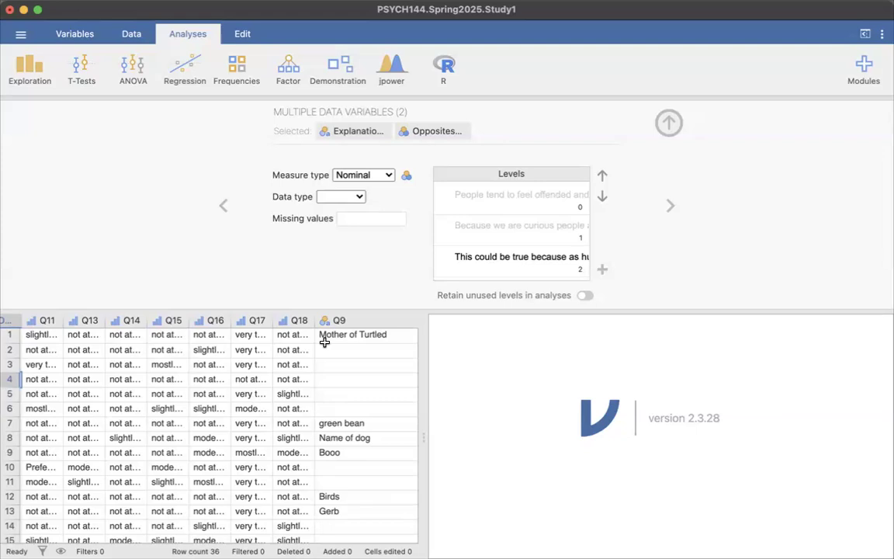
click(399, 340)
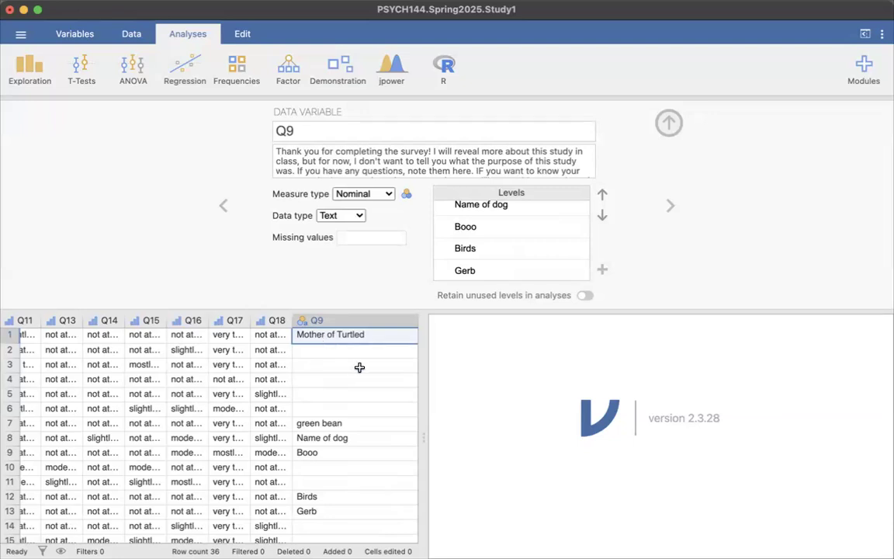
scroll(360, 367, down, 8)
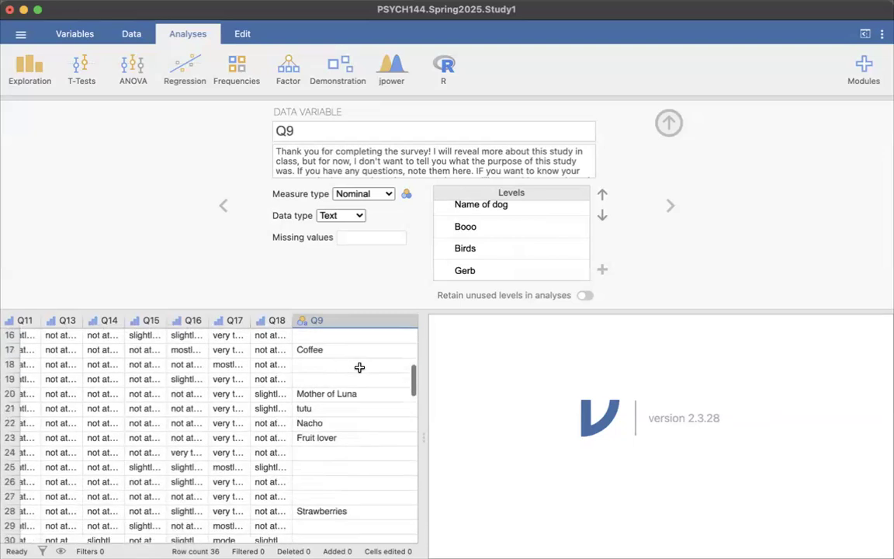
scroll(360, 367, down, 1)
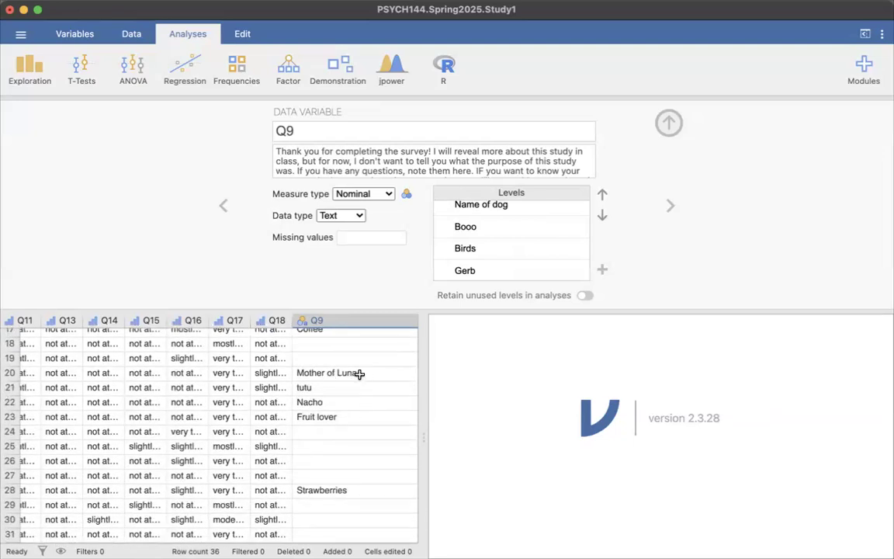
scroll(359, 373, down, 4)
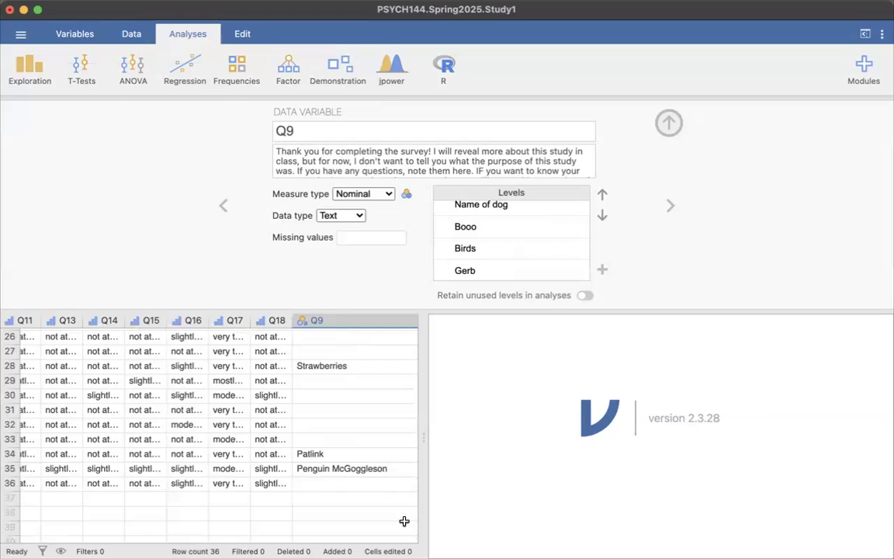
scroll(379, 514, up, 12)
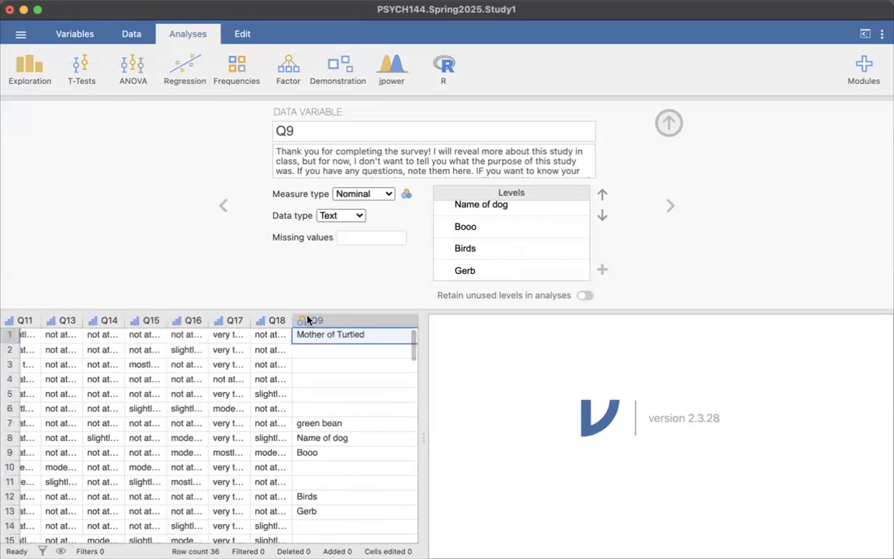
click(330, 319)
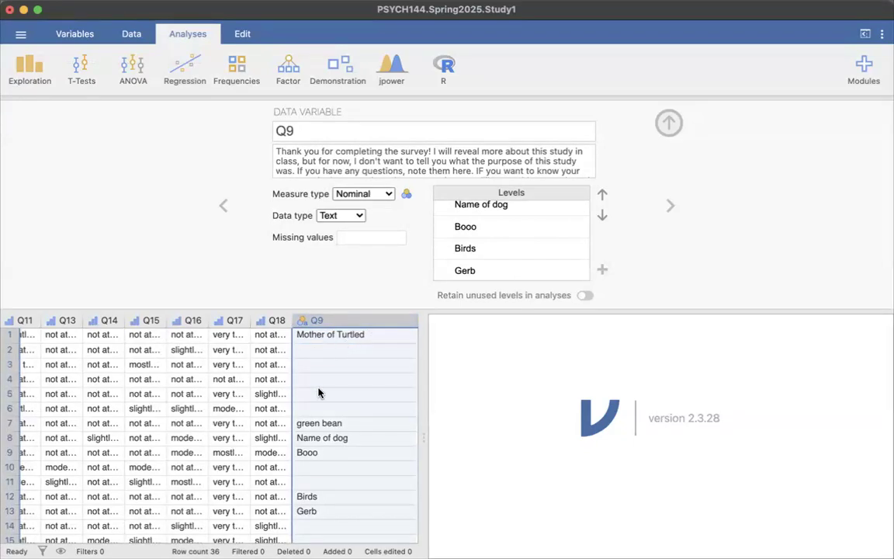
Insert a transformed variable directly before the Q11 column
scroll(320, 394, left, 5)
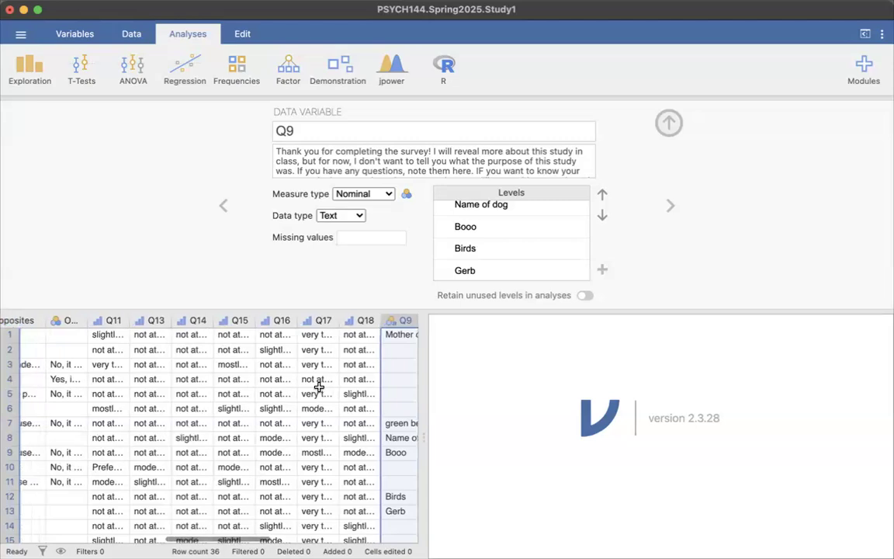
scroll(288, 388, left, 3)
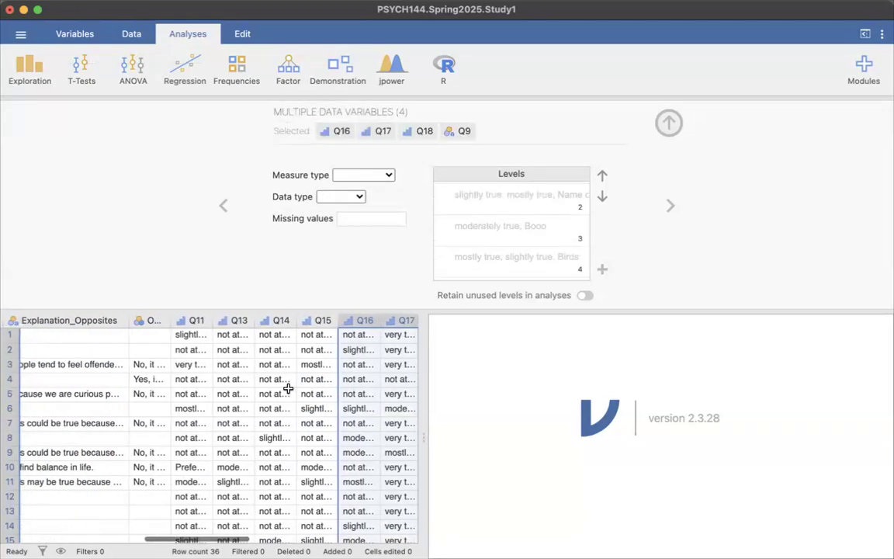
click(377, 360)
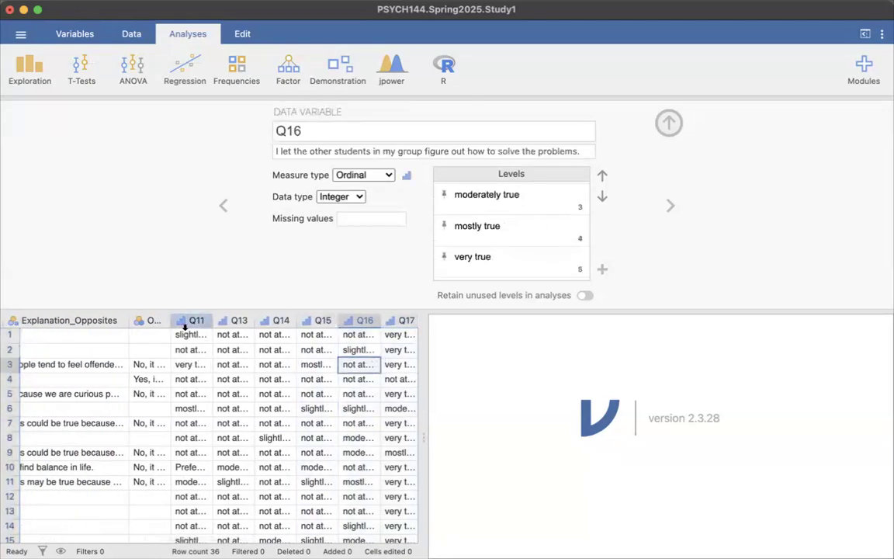
scroll(128, 326, left, 2)
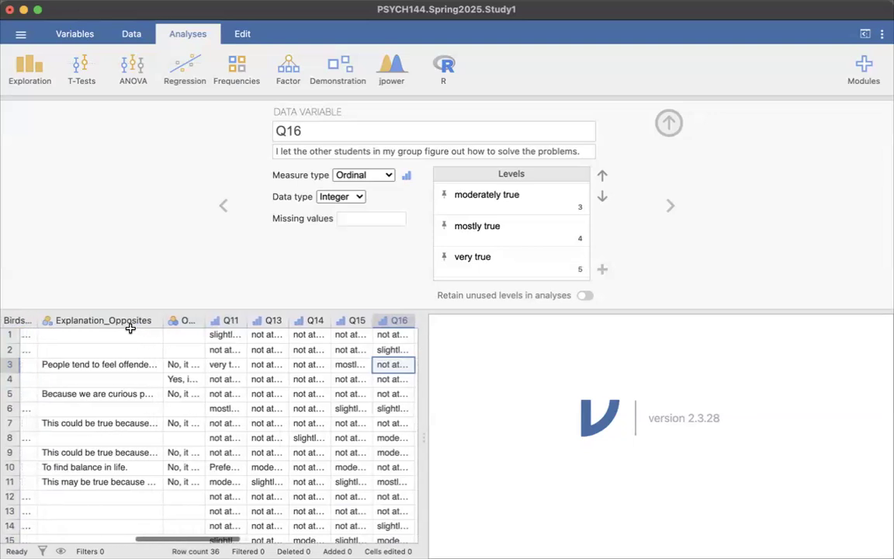
click(233, 320)
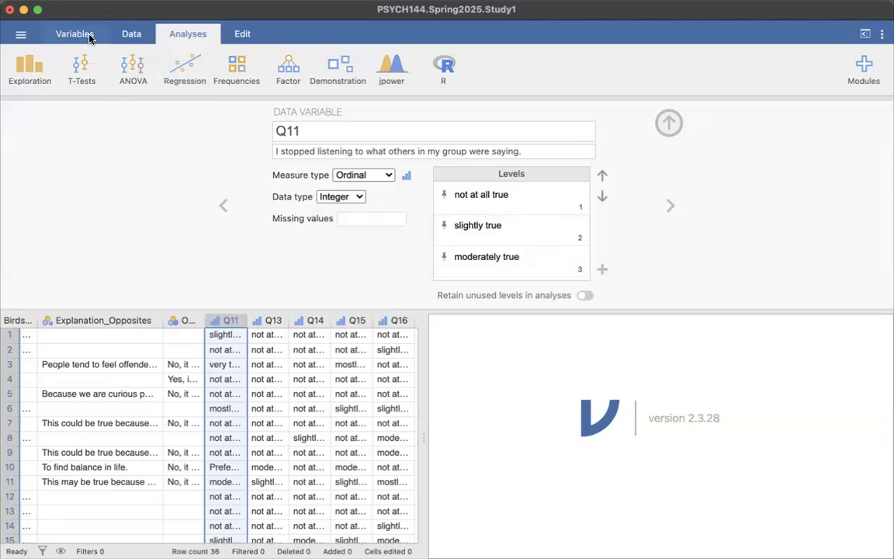
click(131, 37)
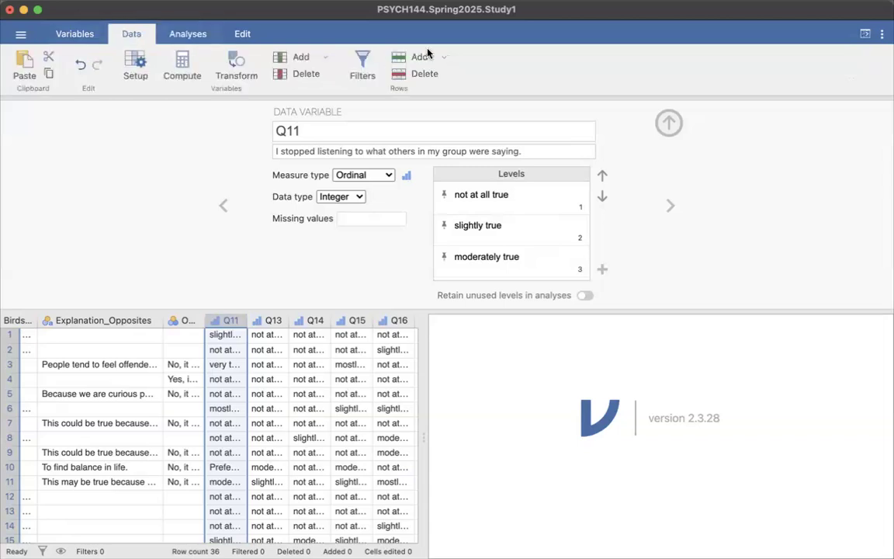
click(324, 58)
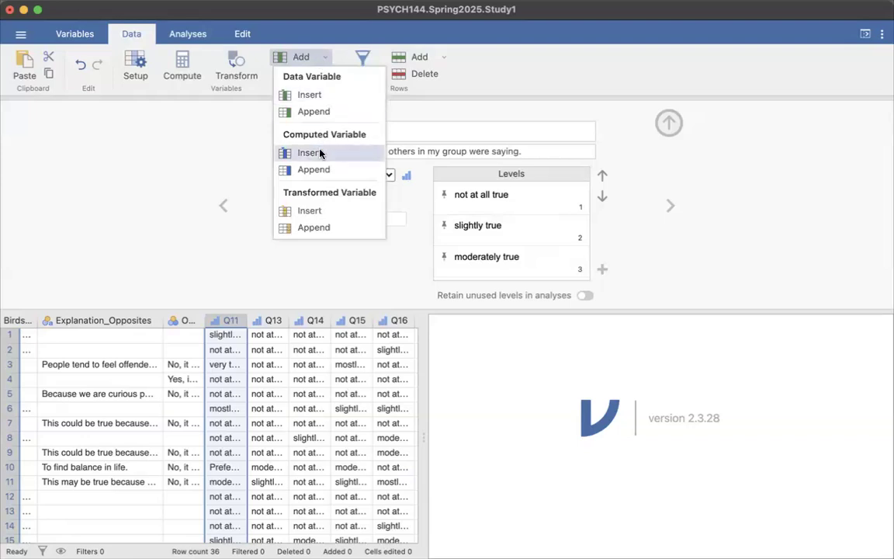
click(310, 211)
click(236, 320)
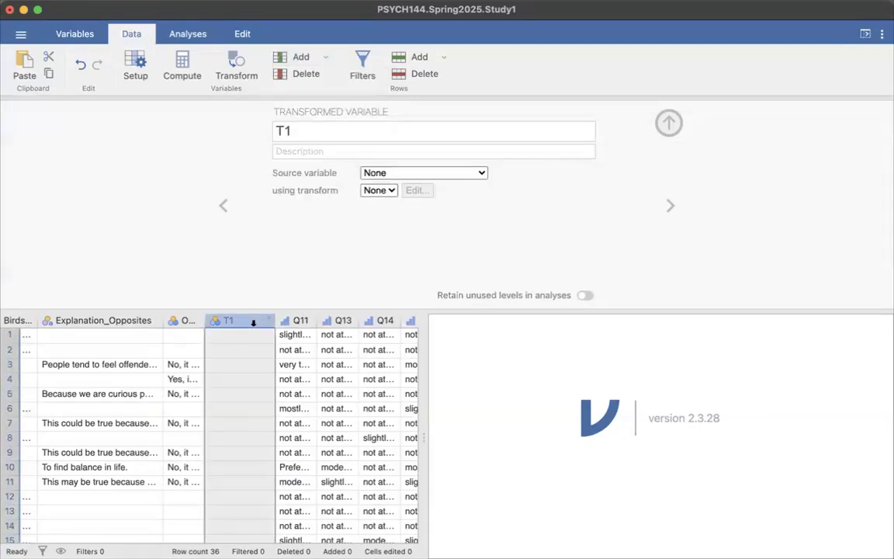
Delete the empty transformed variable T1 before Q11
scroll(219, 362, left, 3)
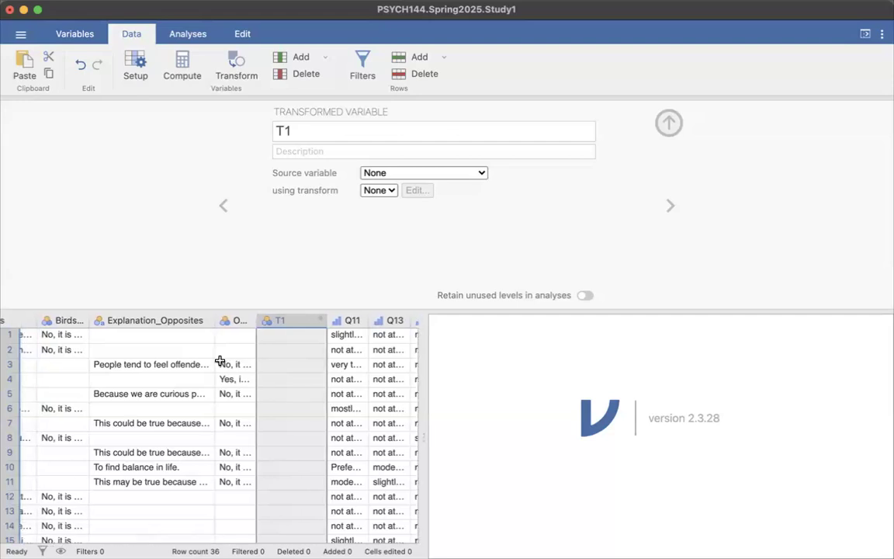
click(277, 365)
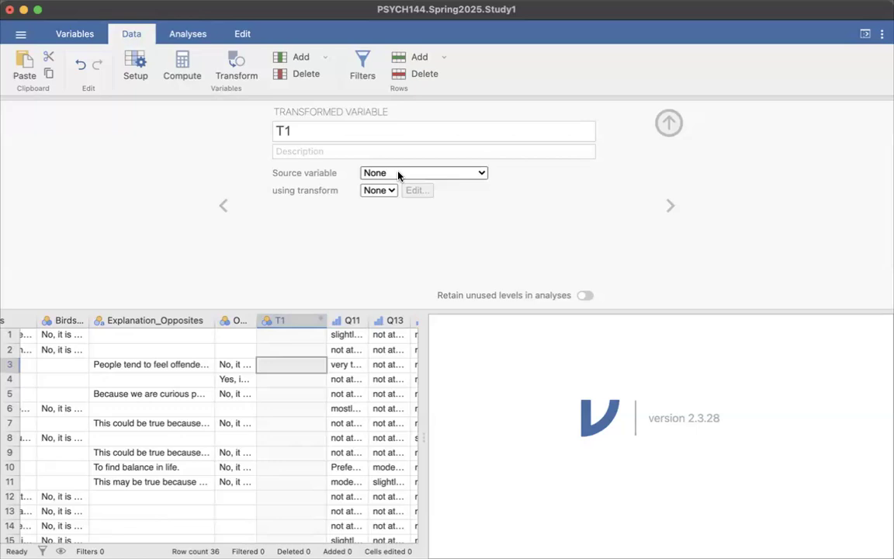
click(292, 320)
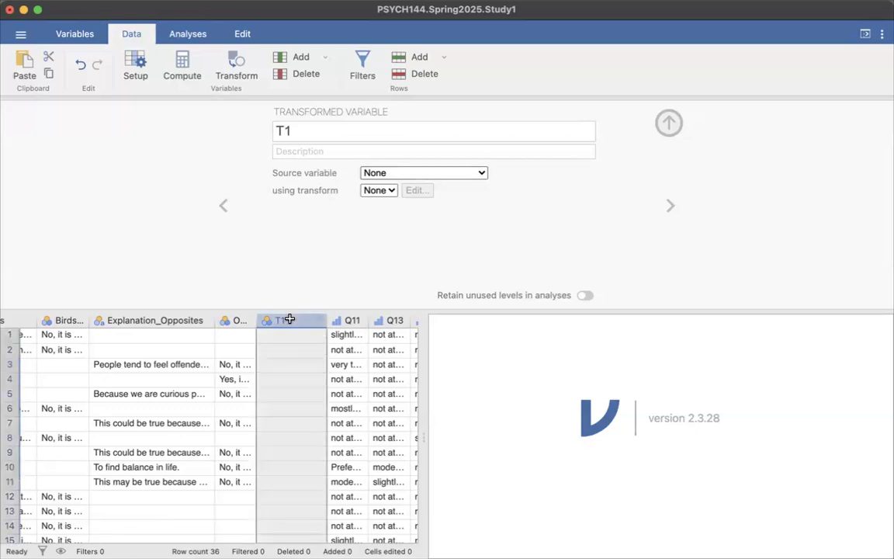
right_click(290, 319)
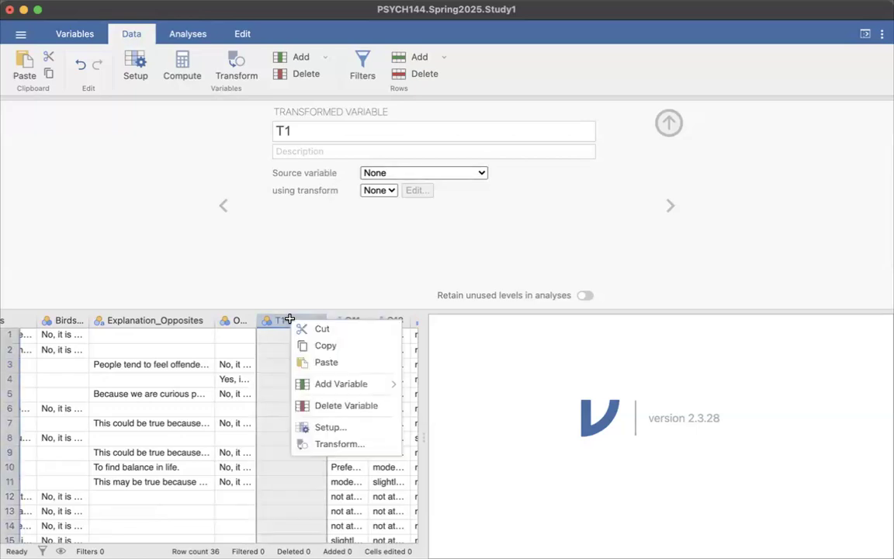
click(350, 406)
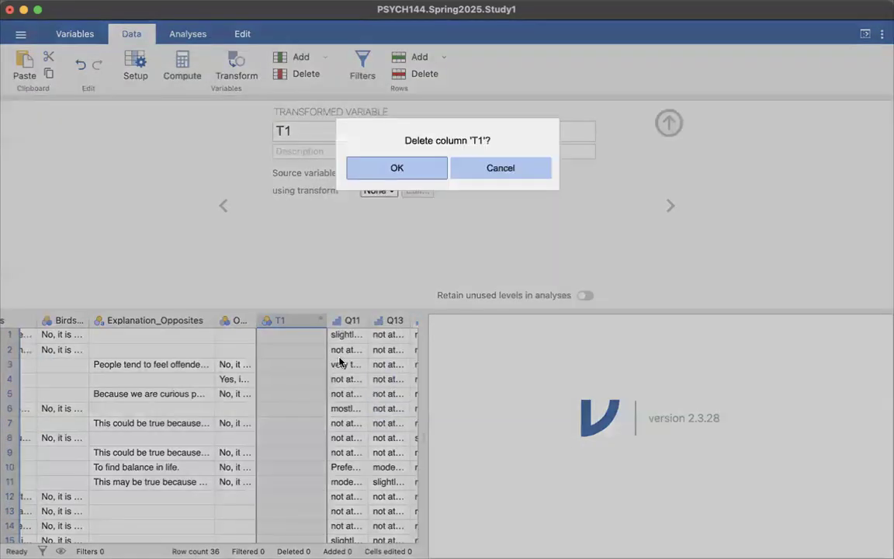
click(402, 180)
Insert a new data variable between Opposites_Surprising and Q11
right_click(281, 319)
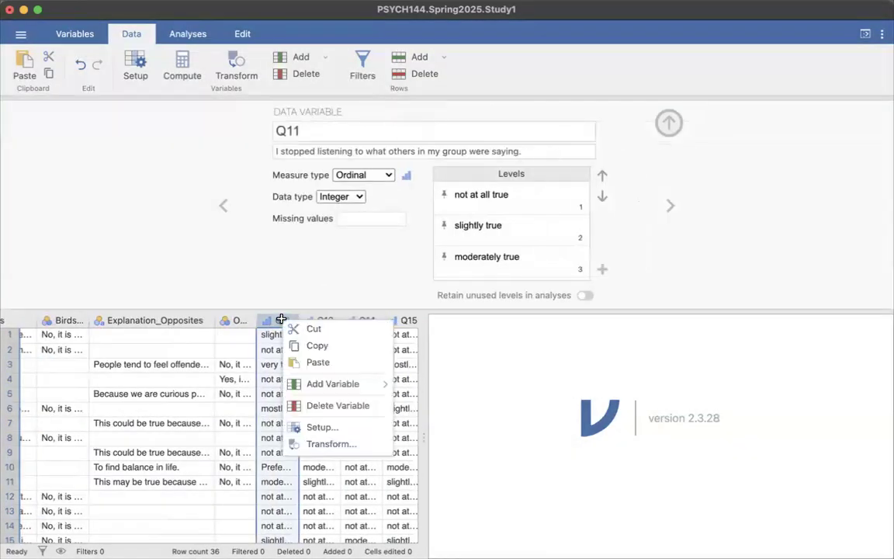
mouse_move(348, 385)
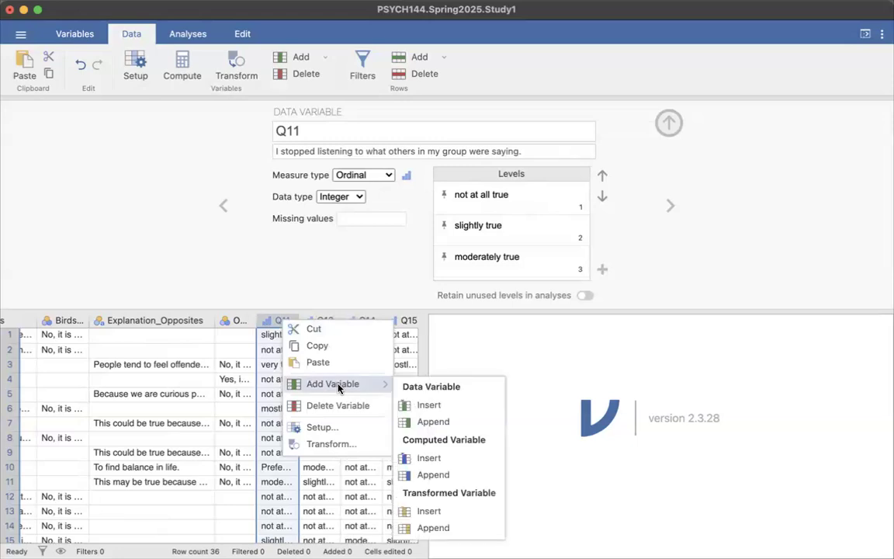
click(429, 404)
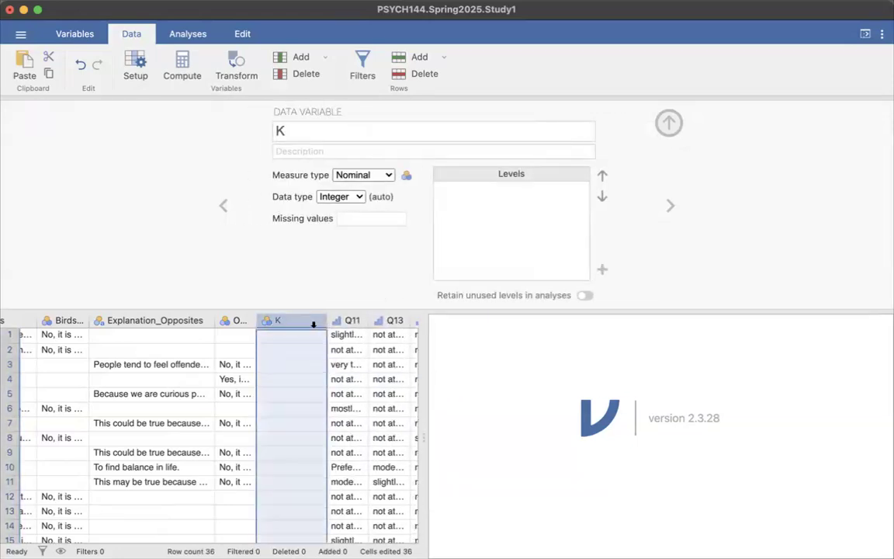
Enter question-version codes in the new variable: 1 for rows 1 and 2, and 2 for rows 3 to 5
scroll(273, 388, left, 5)
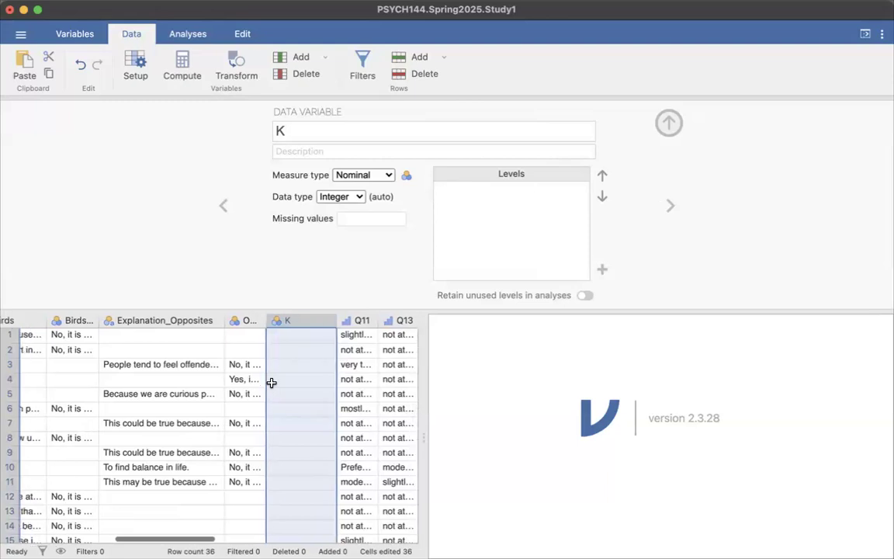
scroll(271, 382, left, 2)
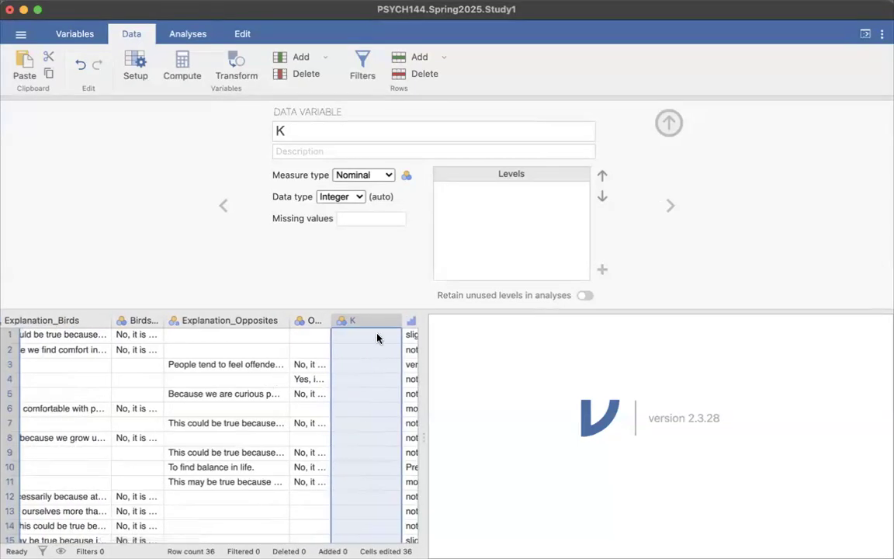
scroll(375, 334, right, 3)
scroll(376, 334, left, 3)
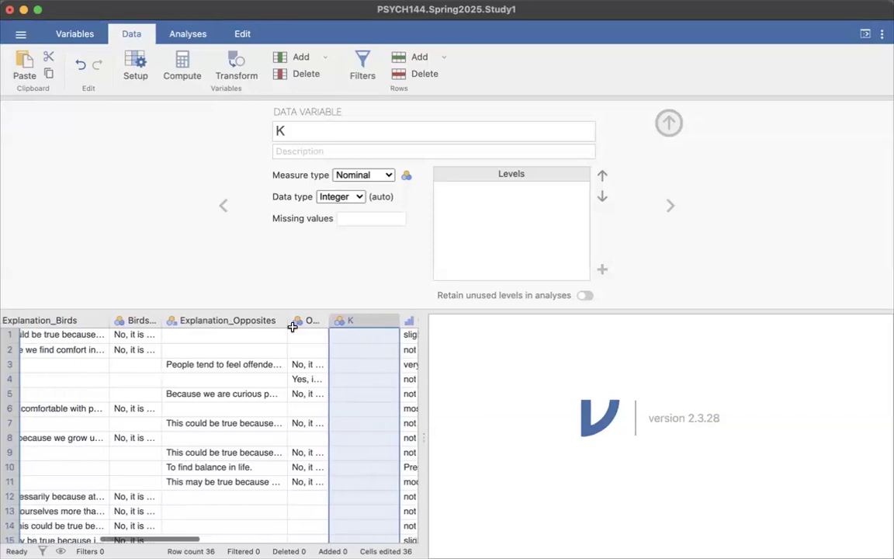
click(362, 335)
text(1)
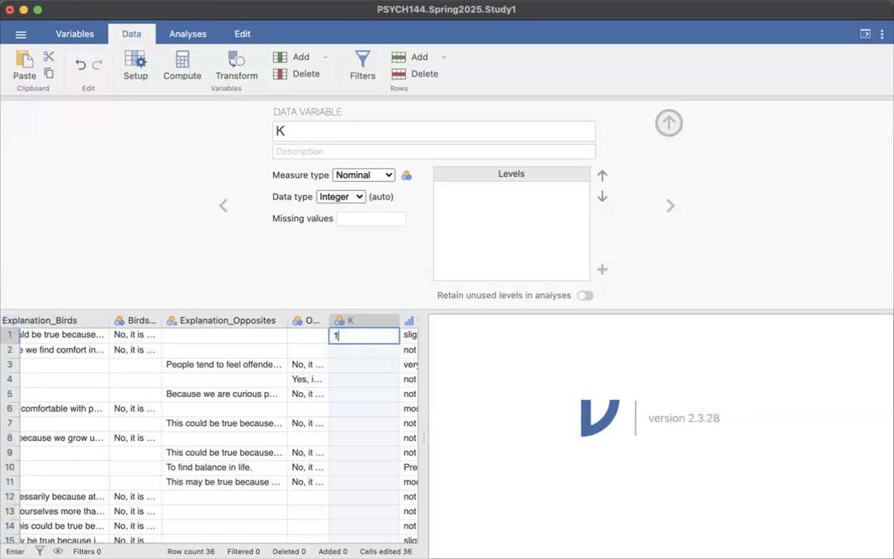
key(Return)
text(1)
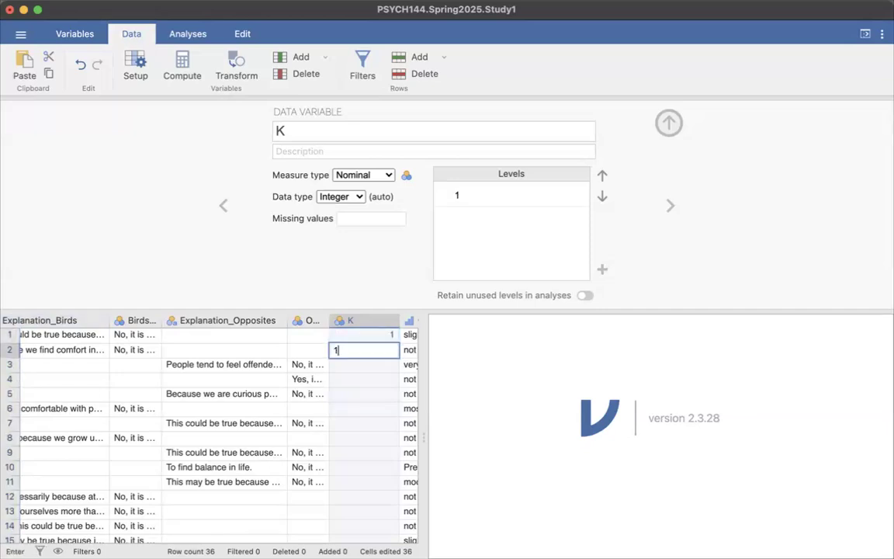
key(Return)
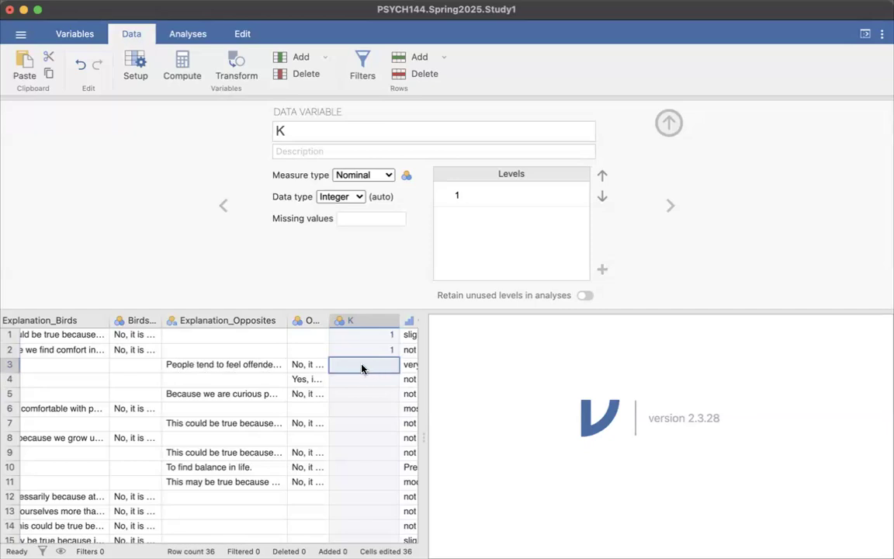
text(2)
key(Return)
text(2)
key(Return)
text(2)
key(Return)
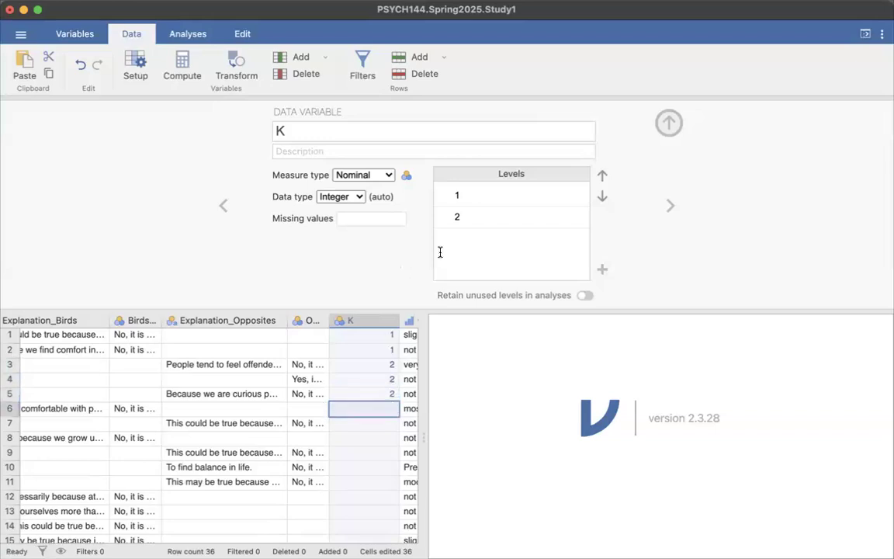
Label the new variable's level 1 as Birds and level 2 as Opposites
click(465, 195)
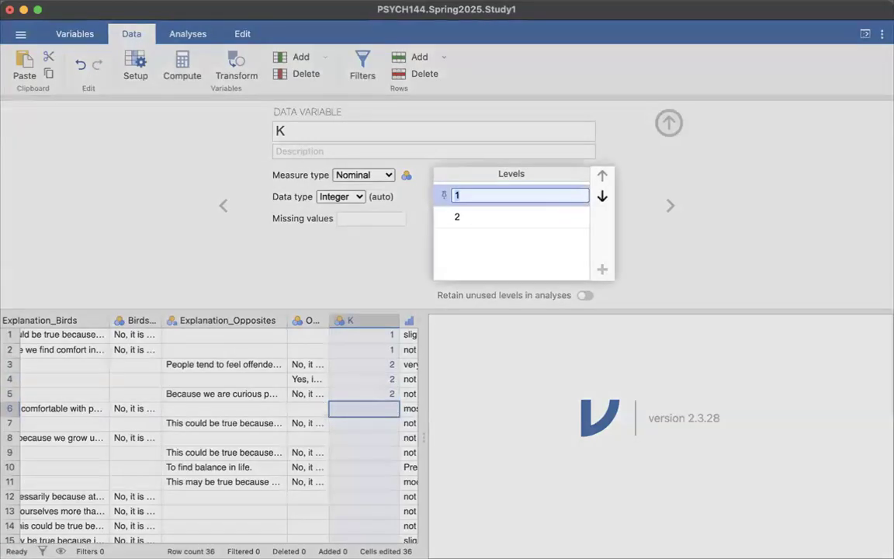
text(Birds)
click(496, 220)
text(Oppsotoe)
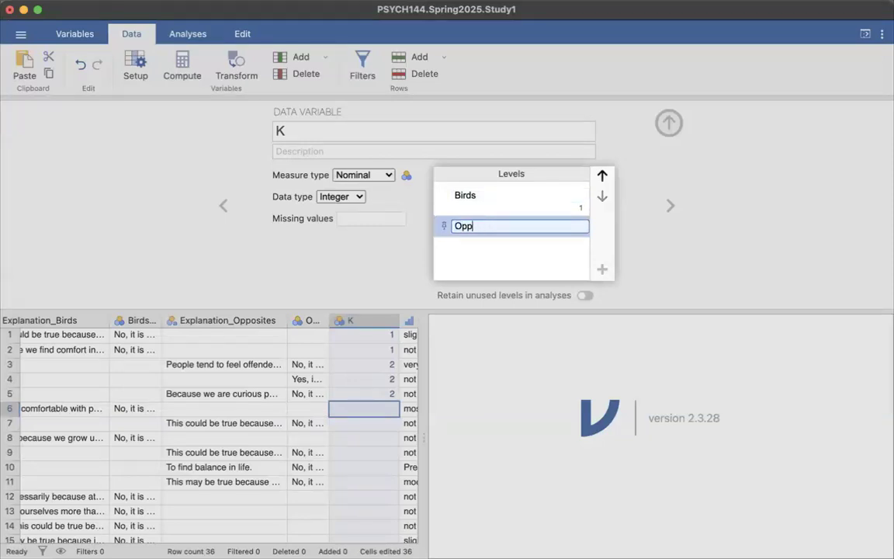
text(site)
key(Return)
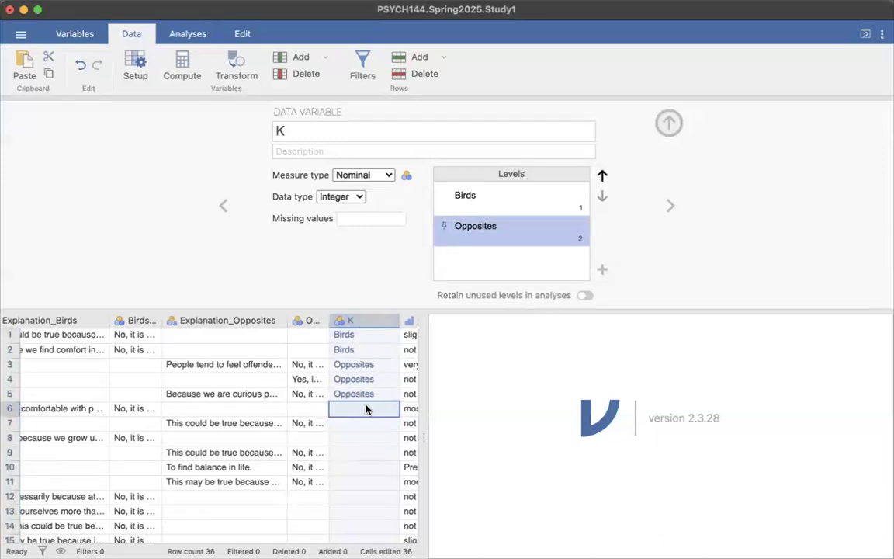
Rename the new variable as Condition
click(290, 130)
text(Conditm)
key(BackSpace)
text(ion)
key(Return)
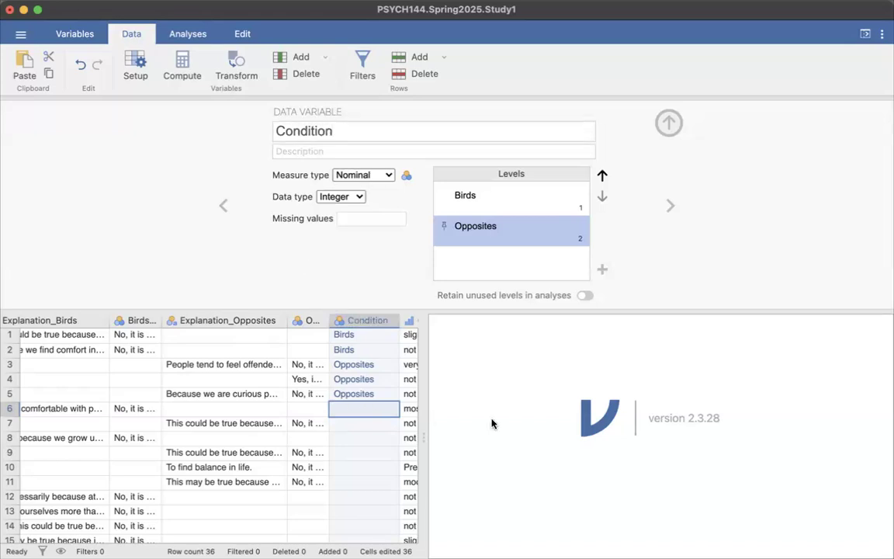
Code Condition by the explanation question answered: 1 in rows 6 and 8, and 2 in rows 7 and 9 to 11
text(11)
click(353, 425)
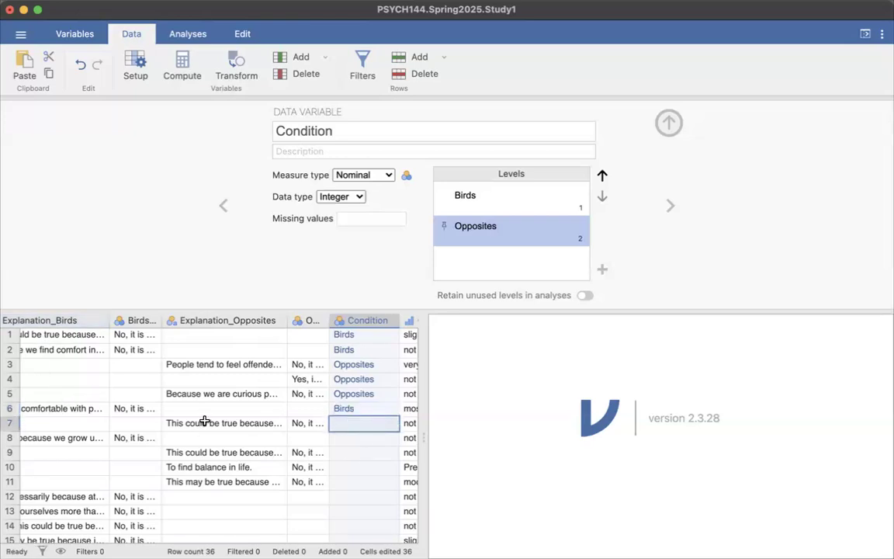
click(205, 423)
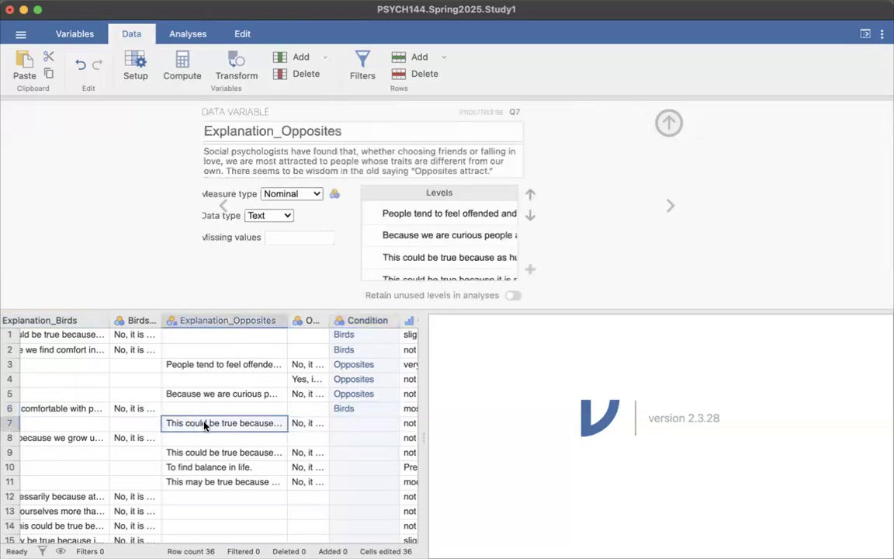
click(355, 427)
text(2)
key(Return)
text(1)
key(Return)
text(2)
key(Return)
text(2)
key(Return)
text(2)
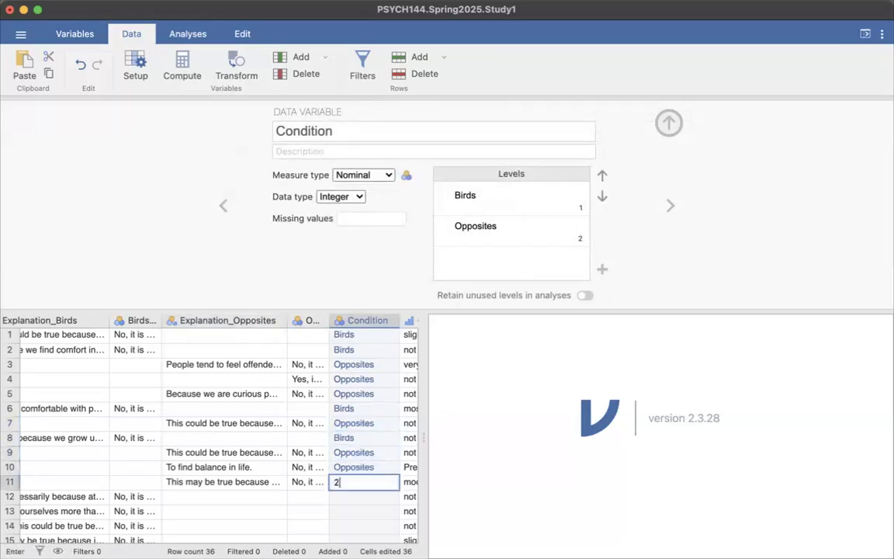
key(Return)
Enter the Birds code, 1, in Condition for rows 12 to 17
text(1)
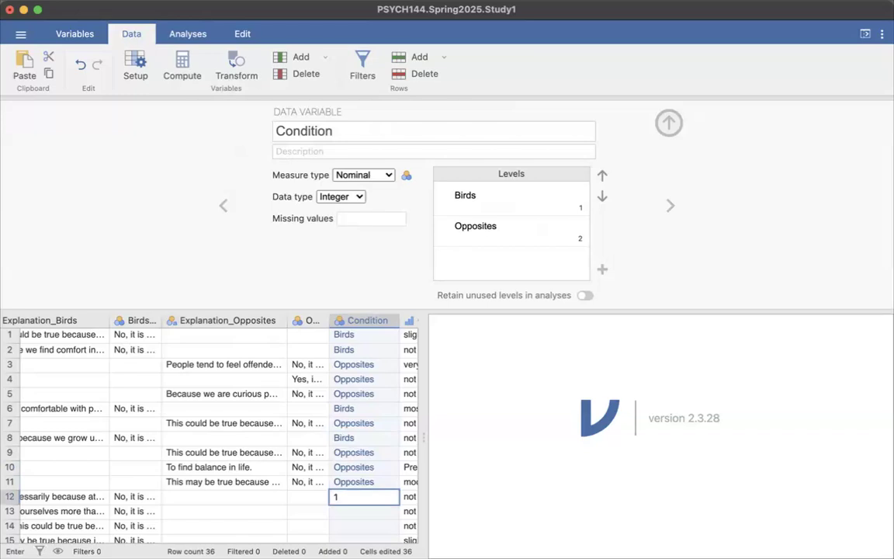
key(Return)
text(1)
key(Return)
text(1)
key(Return)
text(1)
key(Return)
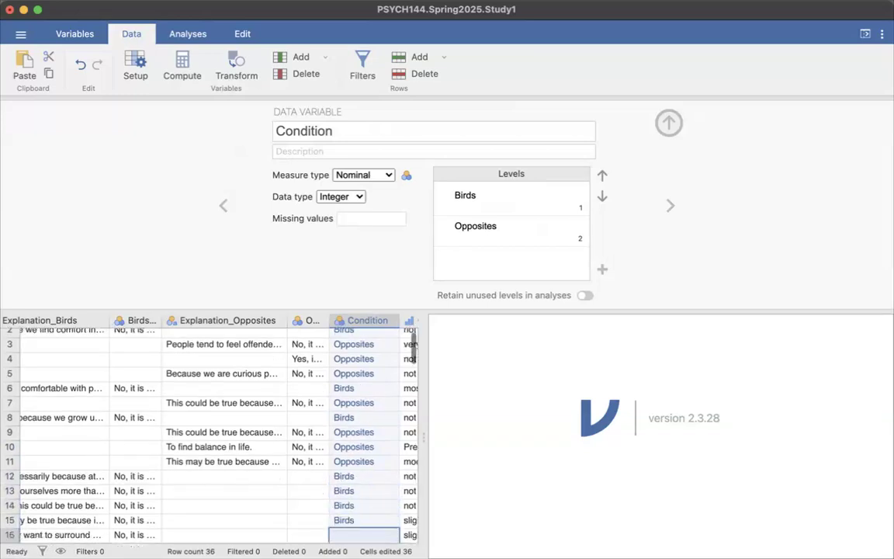
text(1)
key(Return)
text(1)
key(Return)
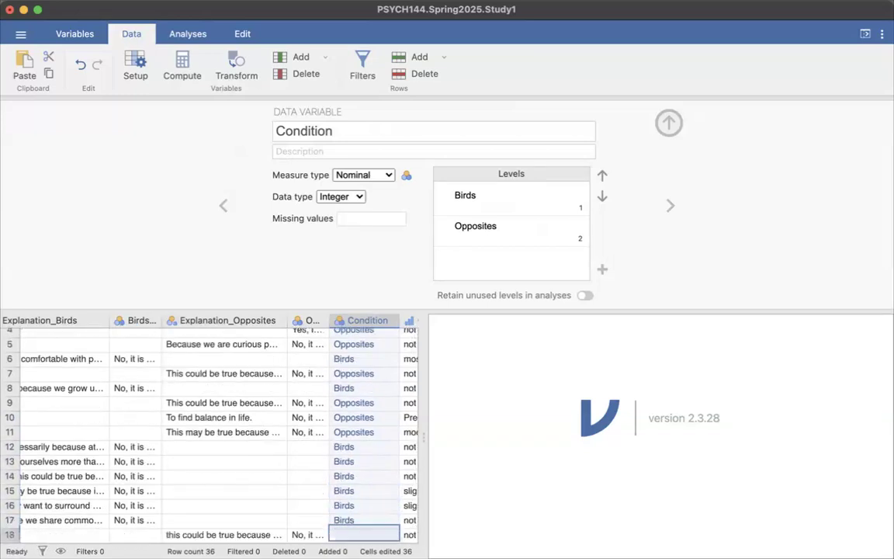
Code Condition for rows 18 to 23 by explanation question answered: 2 in rows 18 and 20, and 1 in rows 19 and 21 to 23
key(Return)
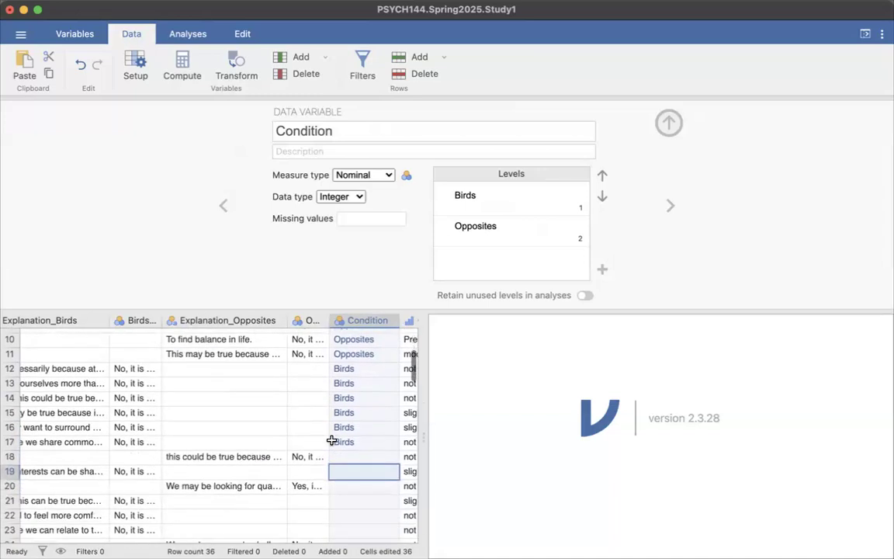
click(355, 435)
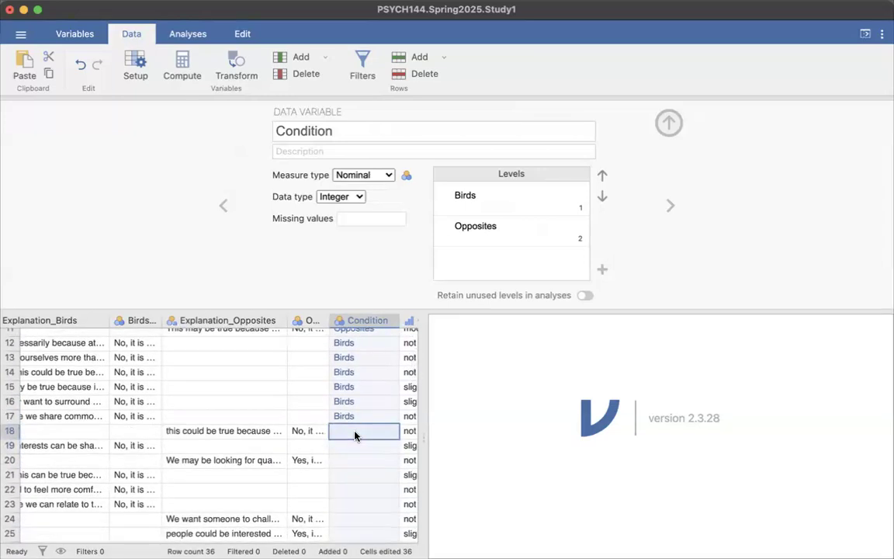
text(2)
key(Return)
text(1)
key(Return)
text(2)
key(Return)
text(1)
key(Return)
text(1)
key(Return)
text(1)
key(Return)
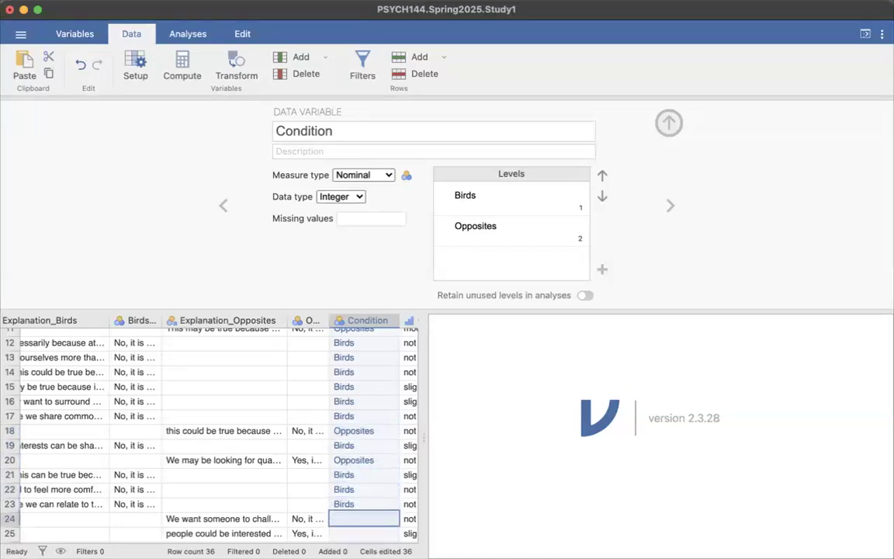
Code Condition as 2 in rows 24 to 27 and 29, and as 1 in row 28
text(2)
key(Return)
text(2)
key(Return)
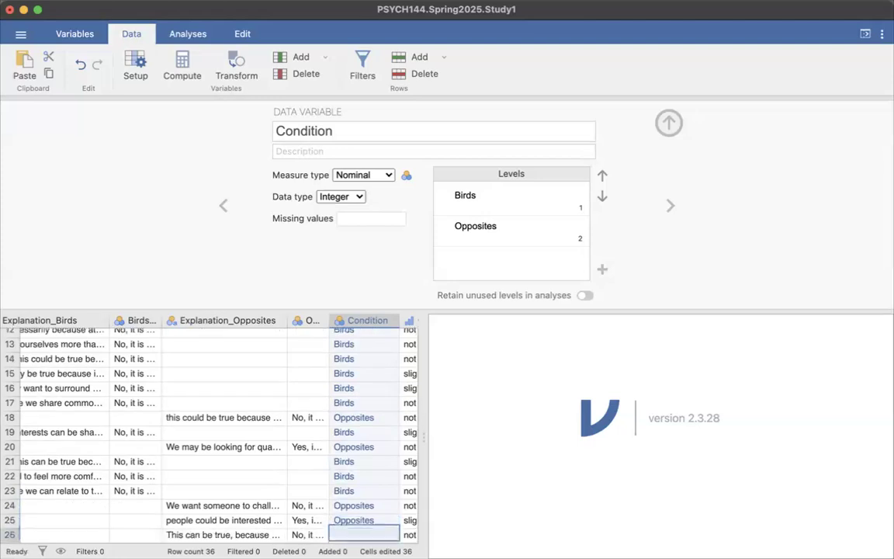
key(Return)
key(Up)
text(2)
key(Return)
text(2)
key(Return)
text(1)
key(Return)
text(2)
key(Return)
Code Condition for the last rows: 1 in rows 30, 33 and 35, and 2 in rows 31, 32, 34 and 36
key(Return)
key(Return)
key(Up)
key(Up)
key(Up)
key(Up)
key(Up)
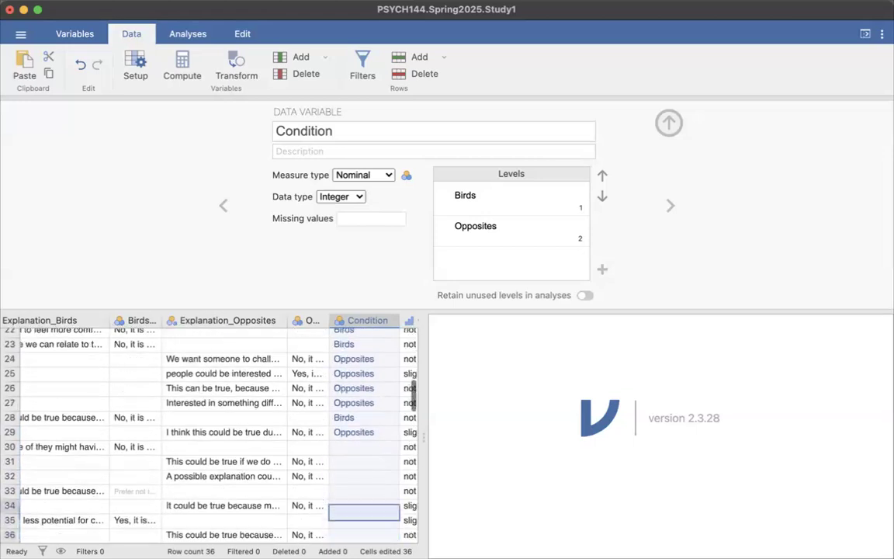
text(1)
key(Return)
text(2)
key(Return)
text(2)
key(Return)
text(1)
key(Return)
text(2)
key(Return)
text(1)
key(Return)
text(2)
key(Return)
scroll(344, 463, down, 3)
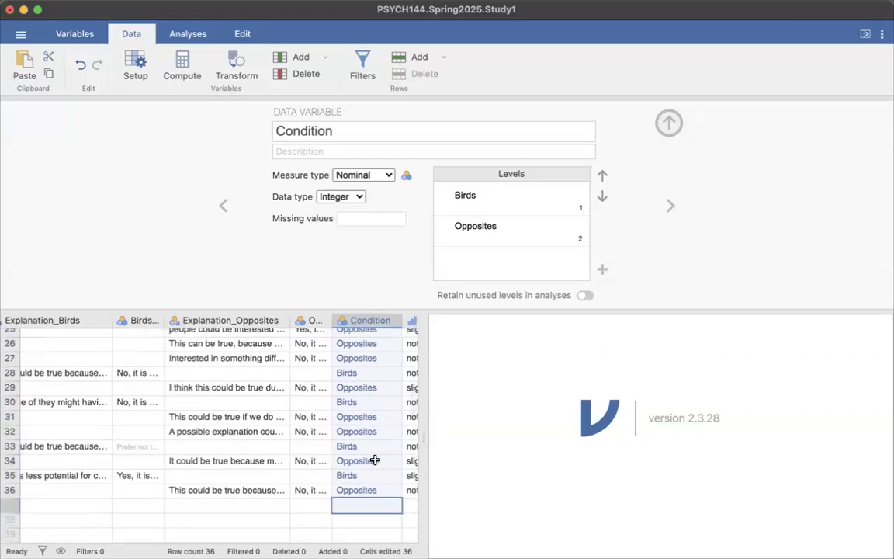
Insert a new data variable between Condition and Q11
scroll(373, 464, up, 2)
scroll(379, 467, up, 10)
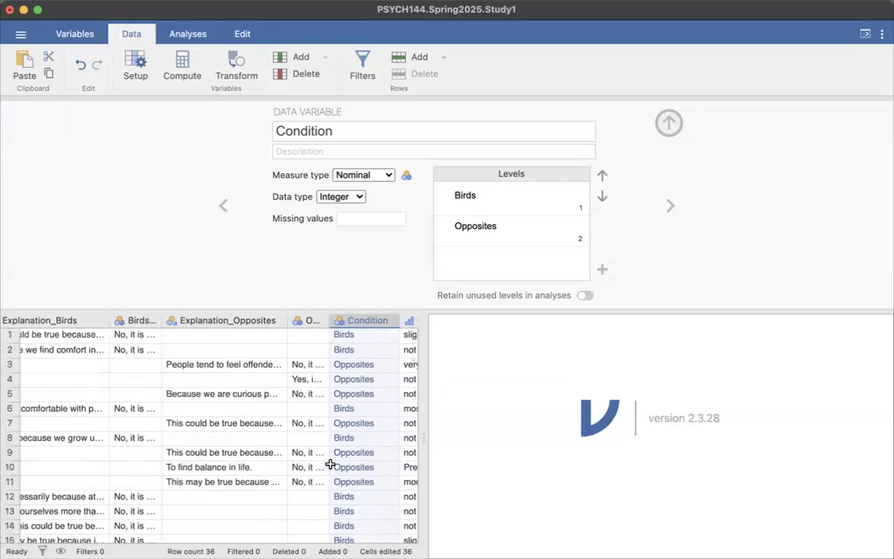
scroll(388, 459, right, 3)
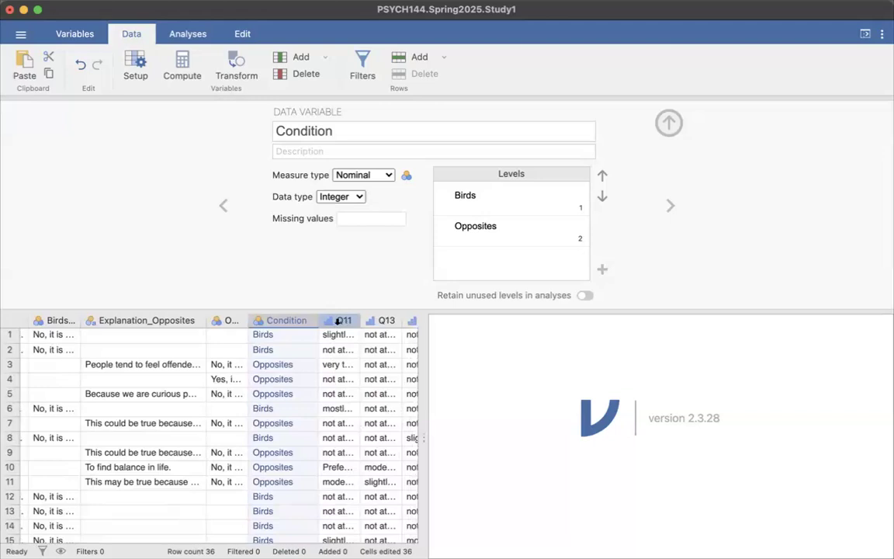
click(338, 321)
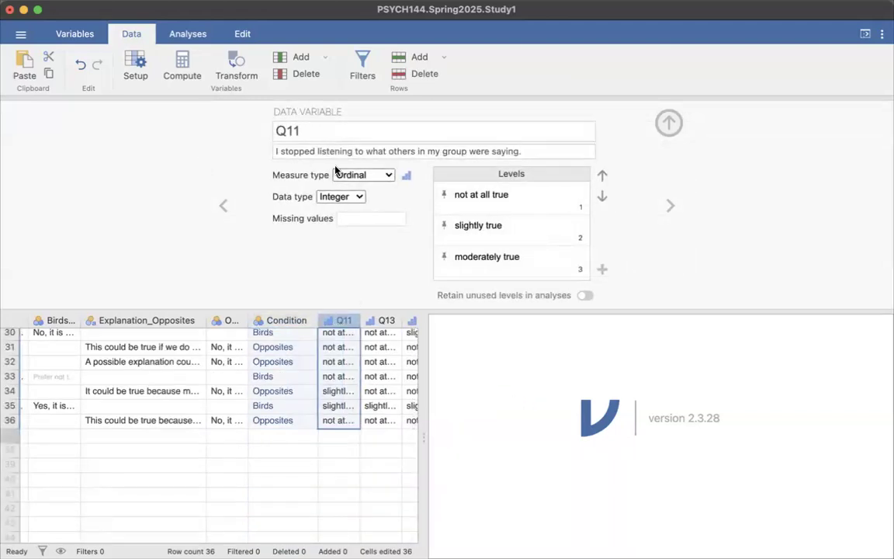
click(325, 60)
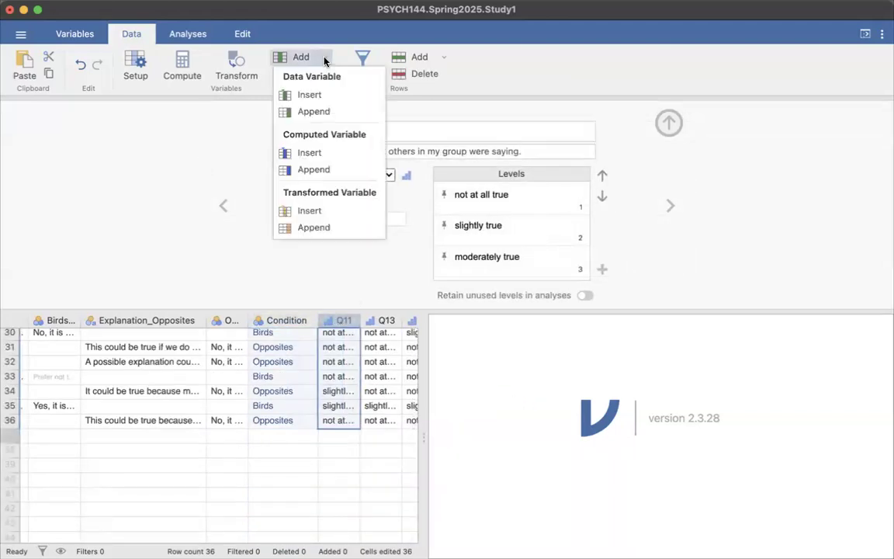
click(309, 96)
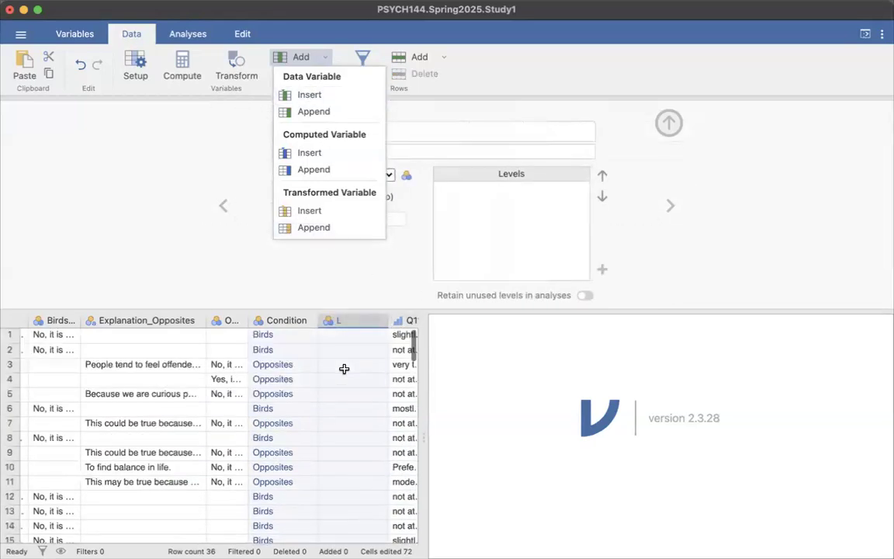
click(366, 270)
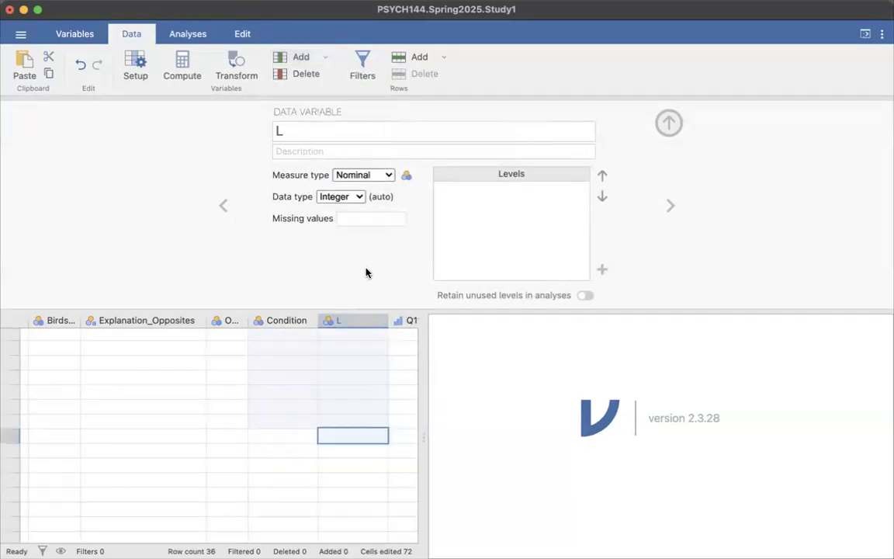
Rename the new variable beside Condition as Surprising
click(356, 319)
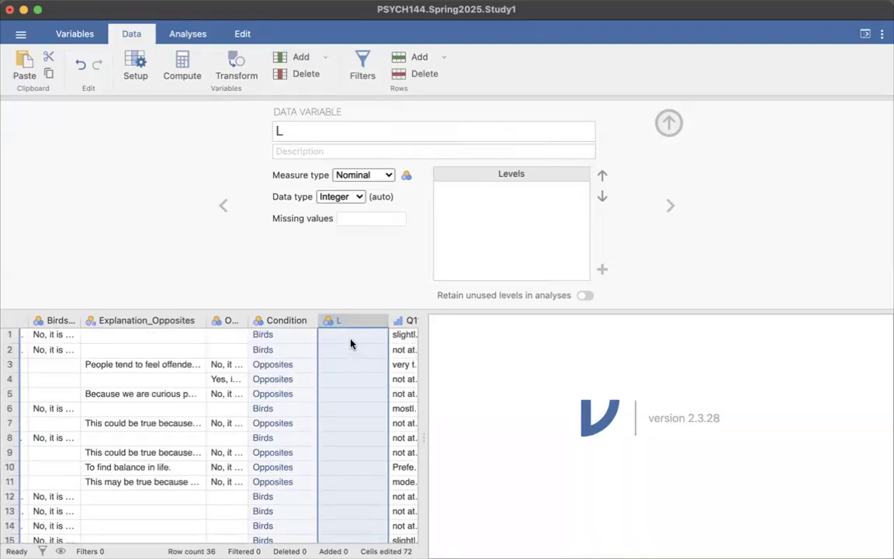
scroll(335, 339, right, 3)
scroll(335, 340, left, 3)
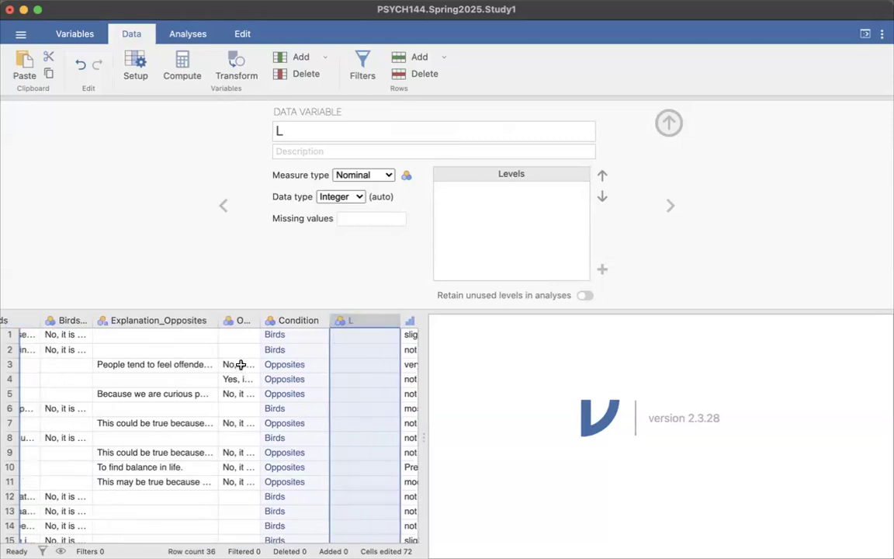
click(291, 130)
text(Surpusi)
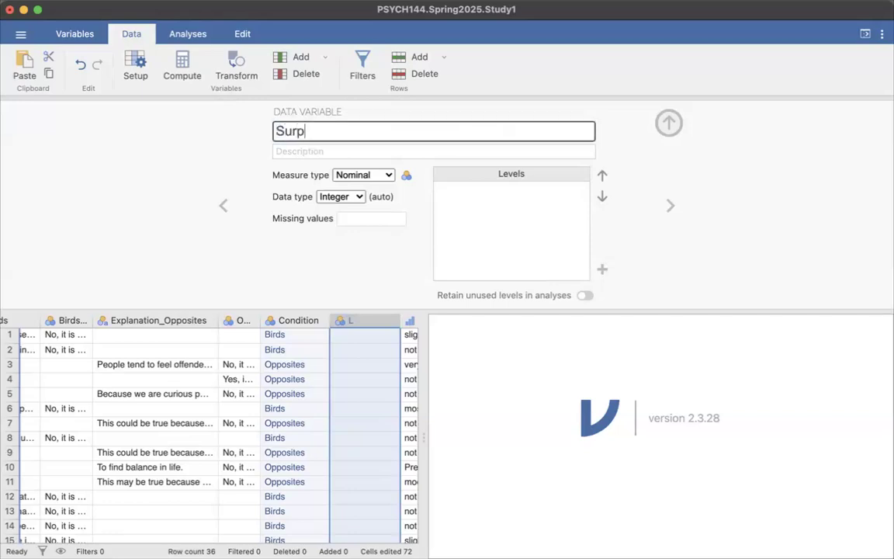
key(BackSpace)
key(BackSpace)
key(BackSpace)
text(ro)
key(BackSpace)
key(BackSpace)
text(rising)
key(Return)
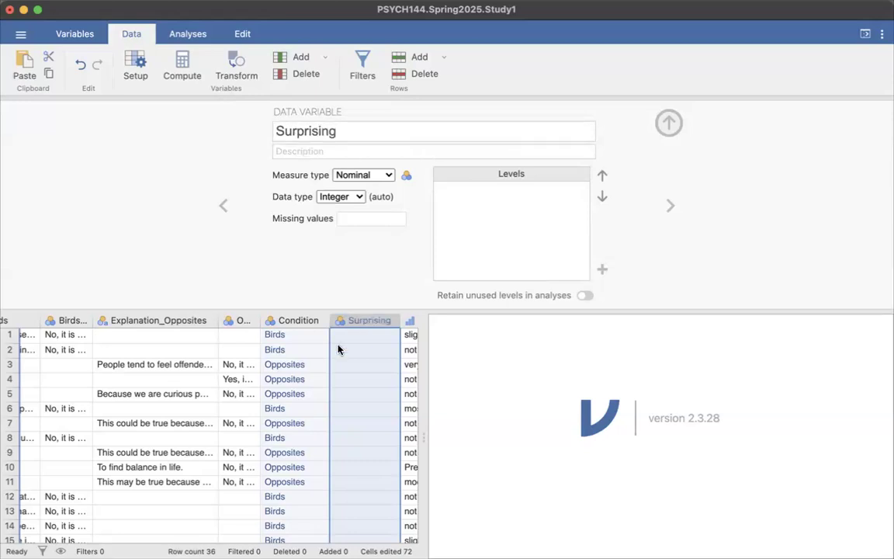
Code Surprising from the Birds and Opposites surprise answers: 0 in rows 1 to 3 and 1 in row 4
click(303, 151)
click(363, 337)
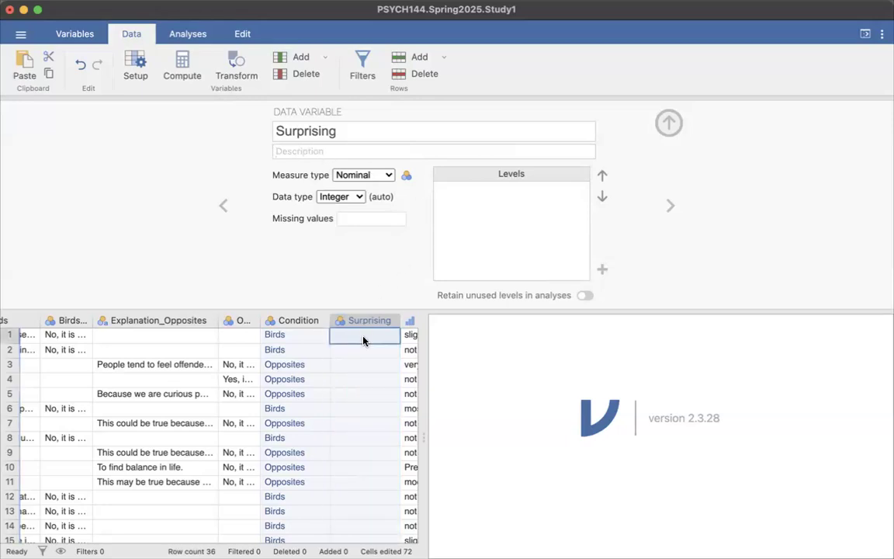
text(0)
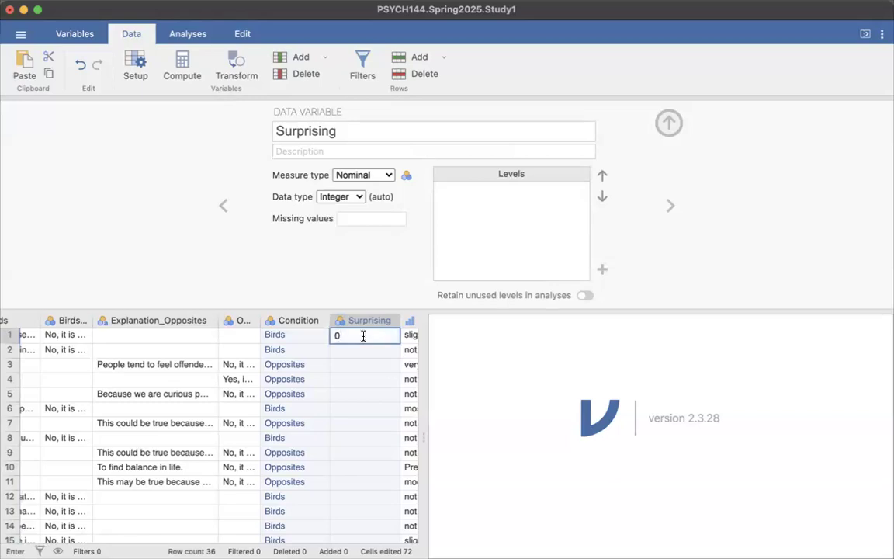
key(Return)
text(0)
key(Return)
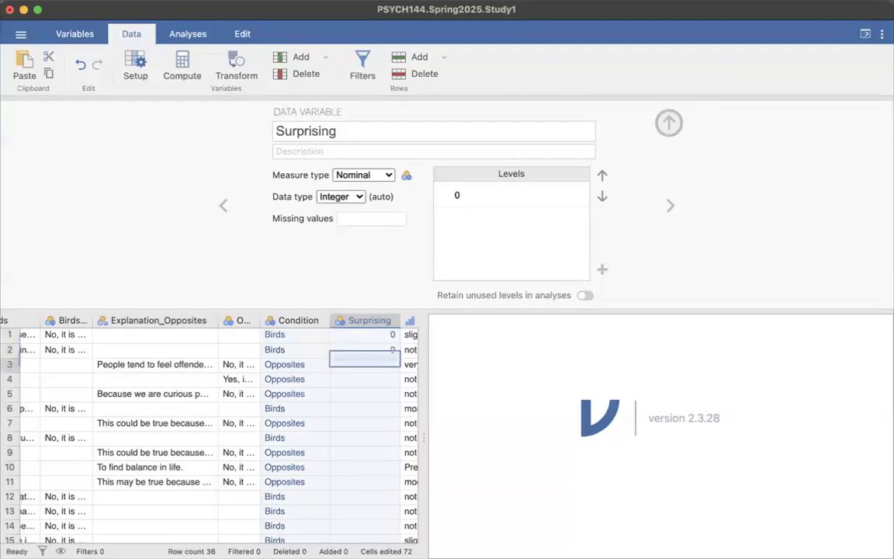
text(0)
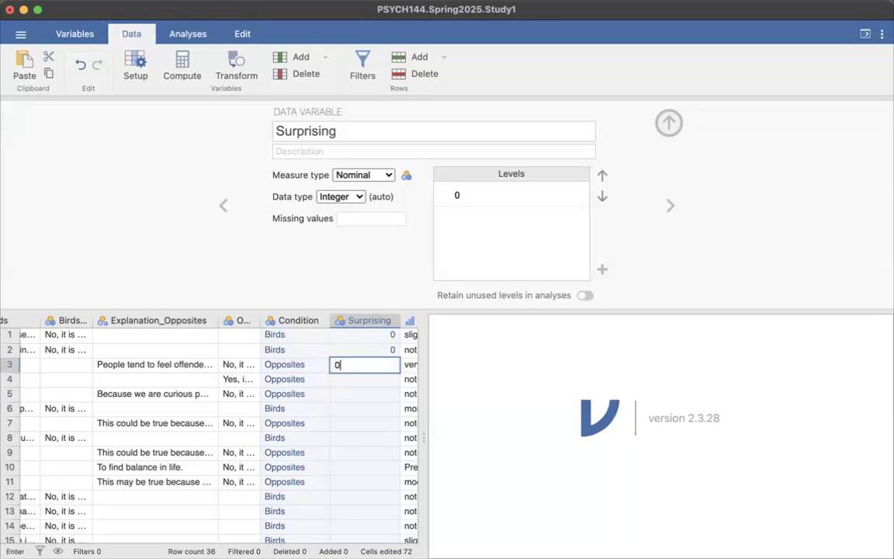
key(Return)
text(1)
key(Return)
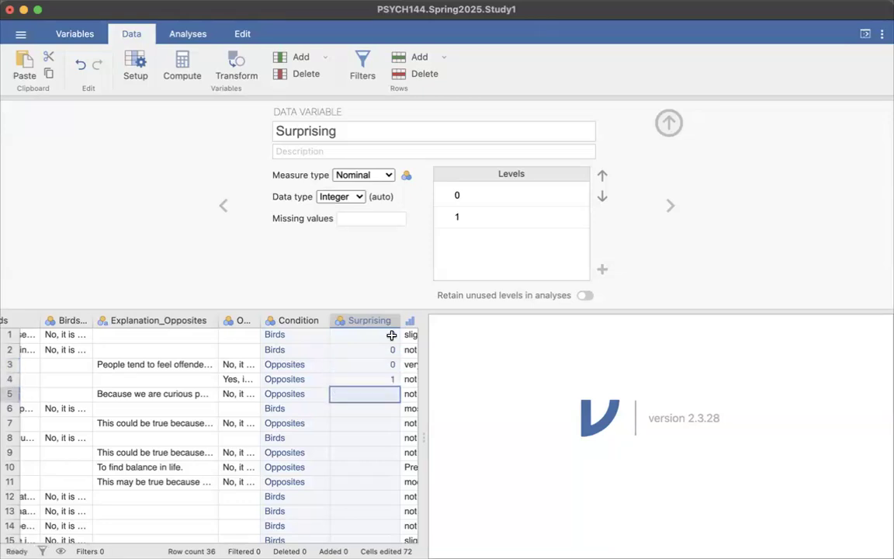
Label level 0 of Surprising as No and level 1 as Yes
click(478, 195)
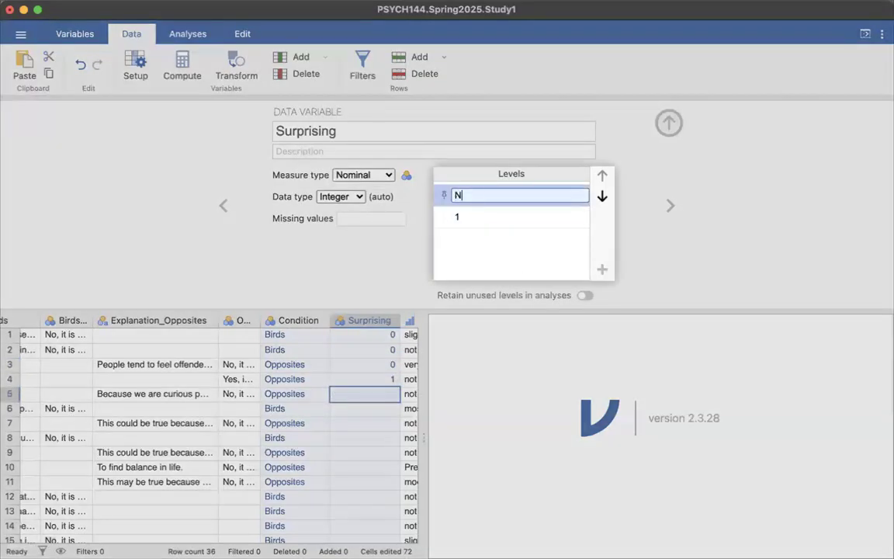
text(No)
click(482, 215)
key(BackSpace)
text(Yes)
key(Return)
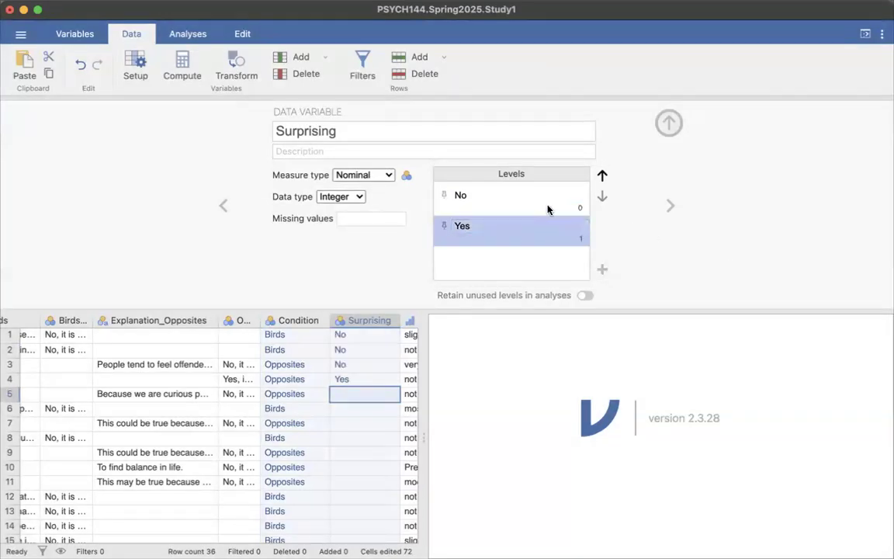
click(532, 225)
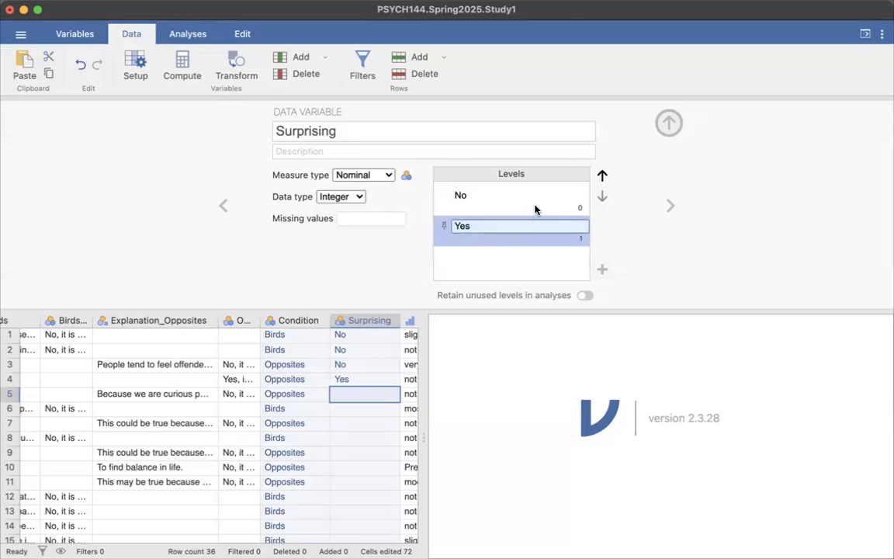
click(557, 197)
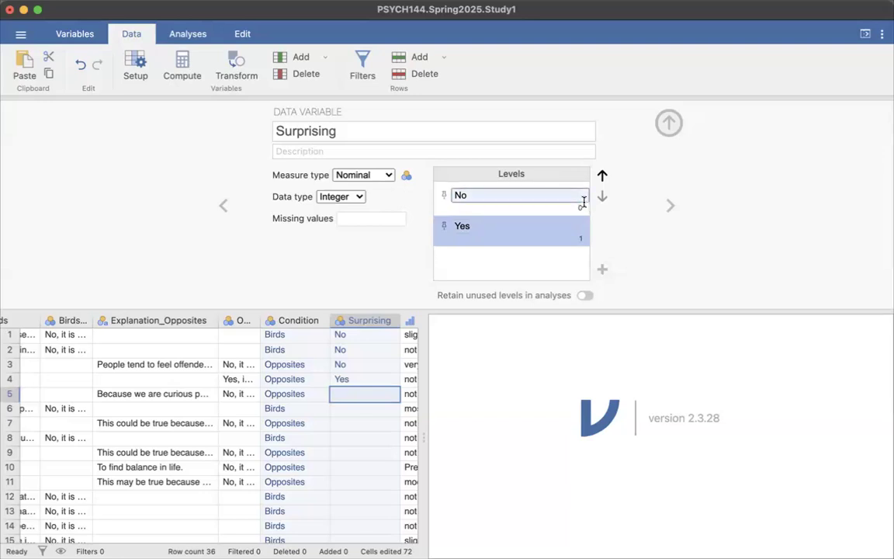
click(552, 262)
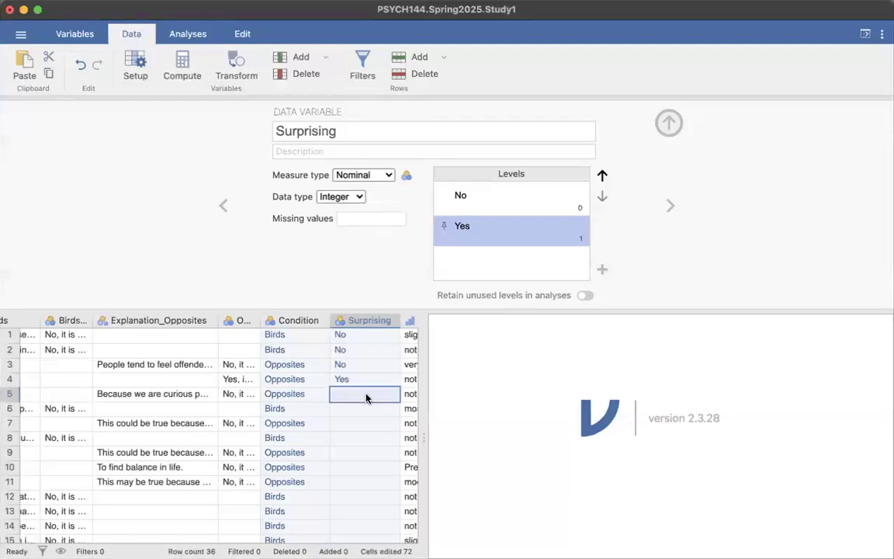
Enter the No code, 0, in Surprising for rows 5 to 18
text(0)
key(Return)
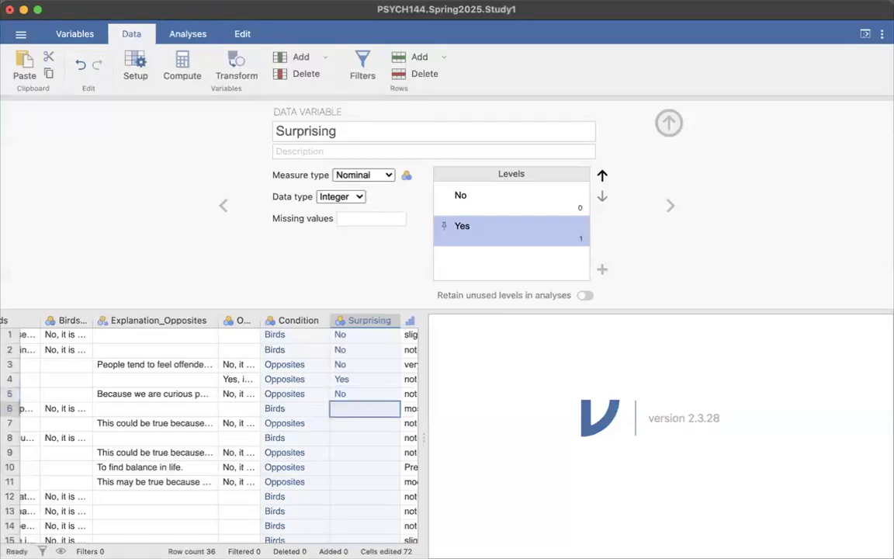
text(0)
key(Return)
text(0)
key(Return)
text(0 0 0)
key(Return)
text(0)
key(Return)
text(0)
key(Return)
text(0)
key(Return)
text(0)
key(Return)
text(0)
key(Return)
text(0)
key(Return)
text(0)
key(Return)
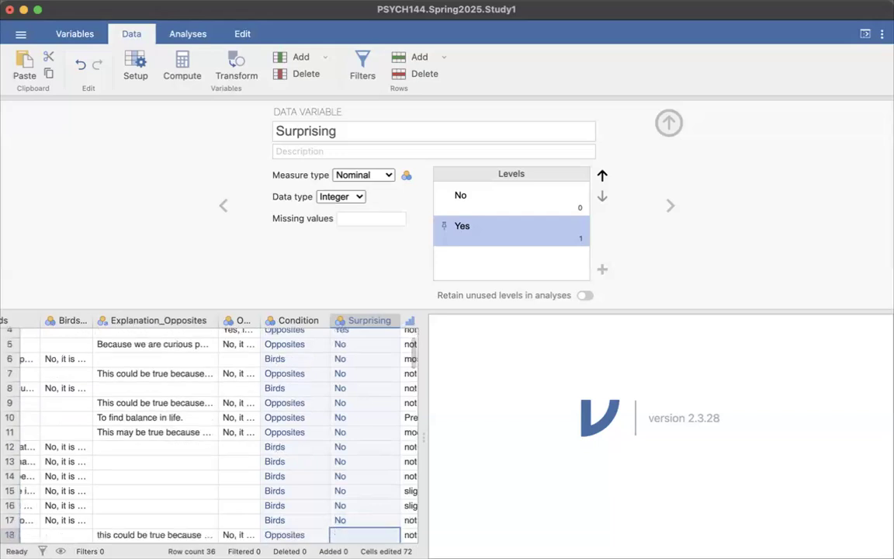
text(0)
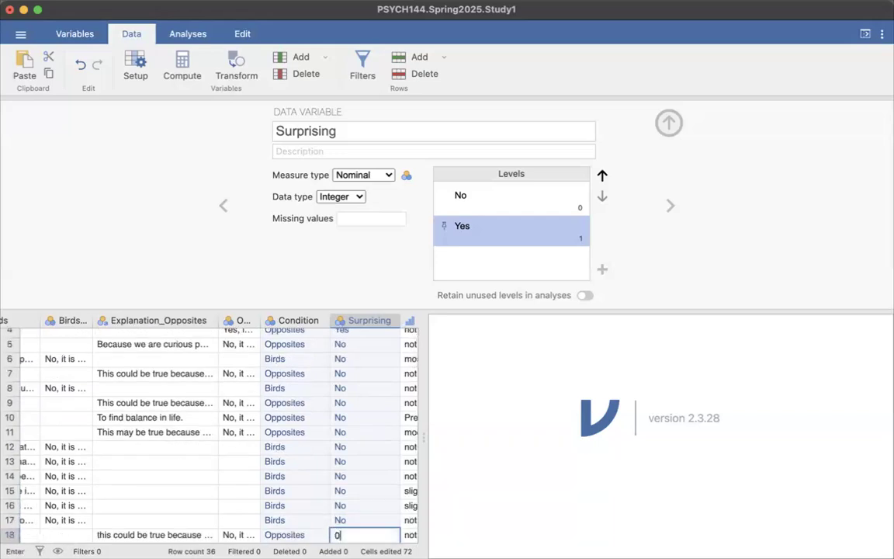
key(Return)
Code Surprising for rows 19 to 25: 1 in rows 20 and 25, and 0 in the other rows
scroll(377, 425, down, 3)
scroll(377, 425, down, 3)
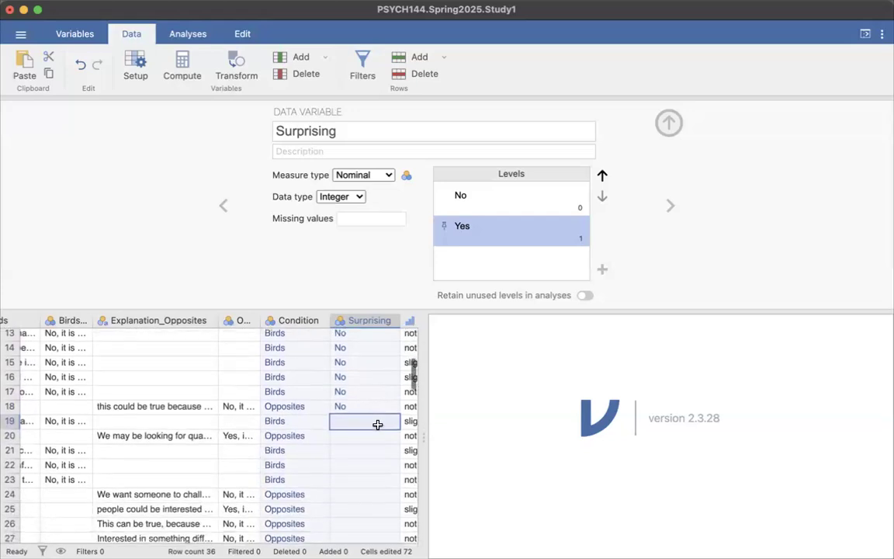
text(0)
key(Return)
text(1)
key(Return)
text(0)
key(Return)
text(0)
key(Return)
text(0)
key(Return)
text(0)
key(Return)
text(1)
key(Return)
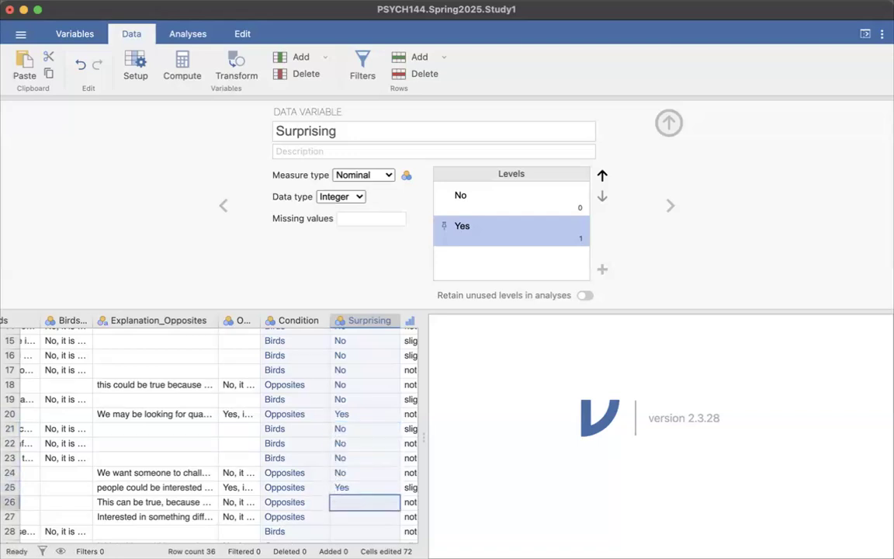
Enter the No code, 0, in Surprising for rows 26 to 32
text(0)
key(Return)
text(0)
key(Return)
text(0)
key(Return)
key(Down)
key(Down)
key(Down)
key(Down)
key(Down)
key(Down)
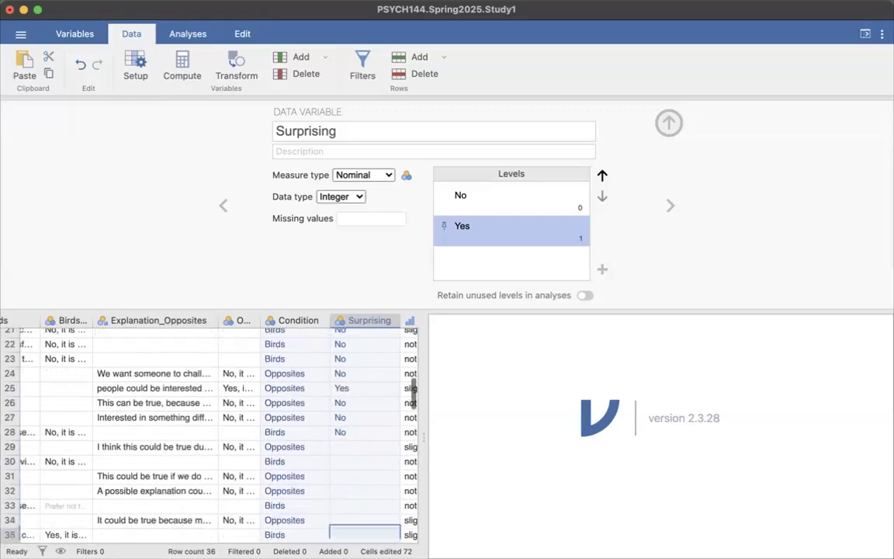
key(Down)
key(Up)
key(Up)
key(Up)
key(Up)
key(Up)
key(Up)
key(Up)
text(0)
key(Return)
text(0)
key(Return)
text(0)
key(Return)
text(0)
key(Return)
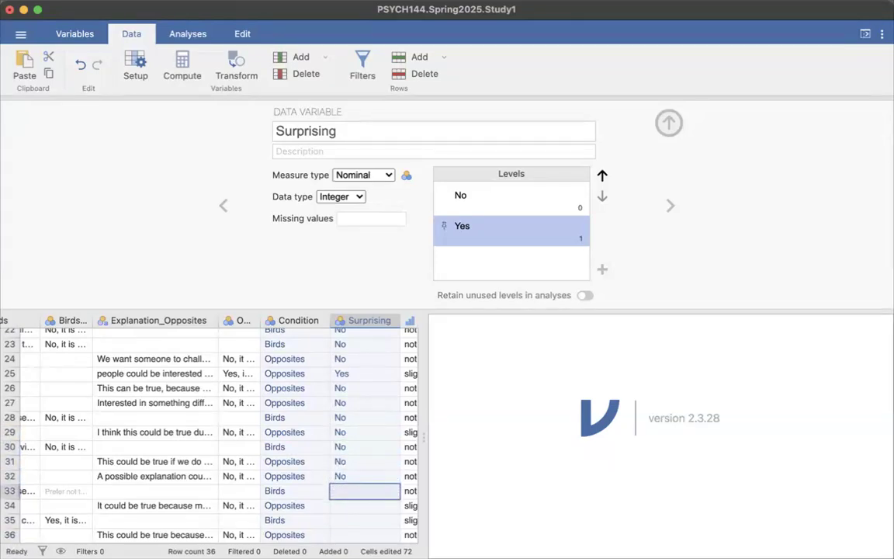
Enter 99 in Surprising for row 33 and define 99 as a missing value of that variable
text(99)
click(371, 218)
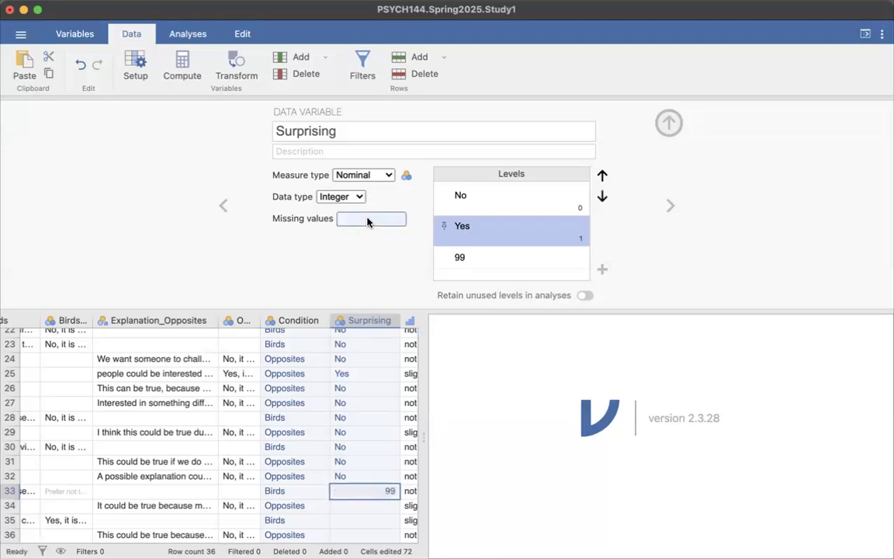
click(426, 273)
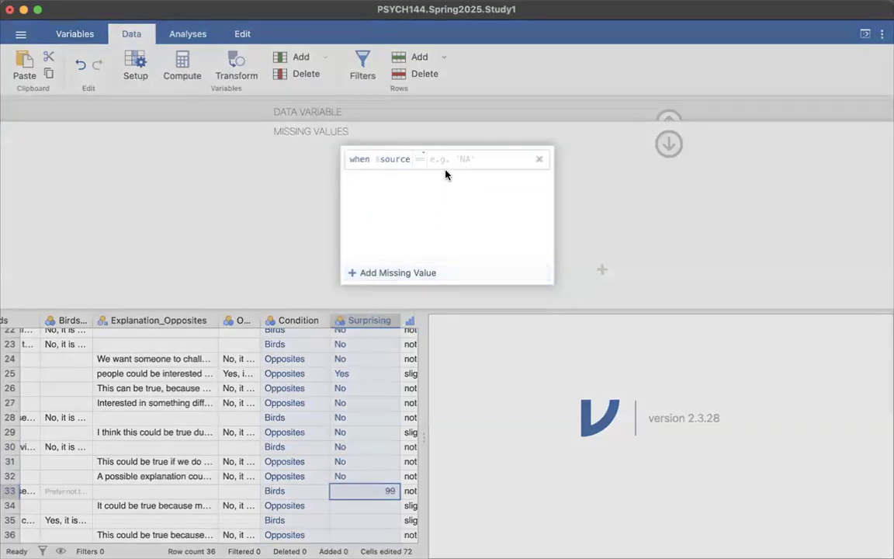
text(99)
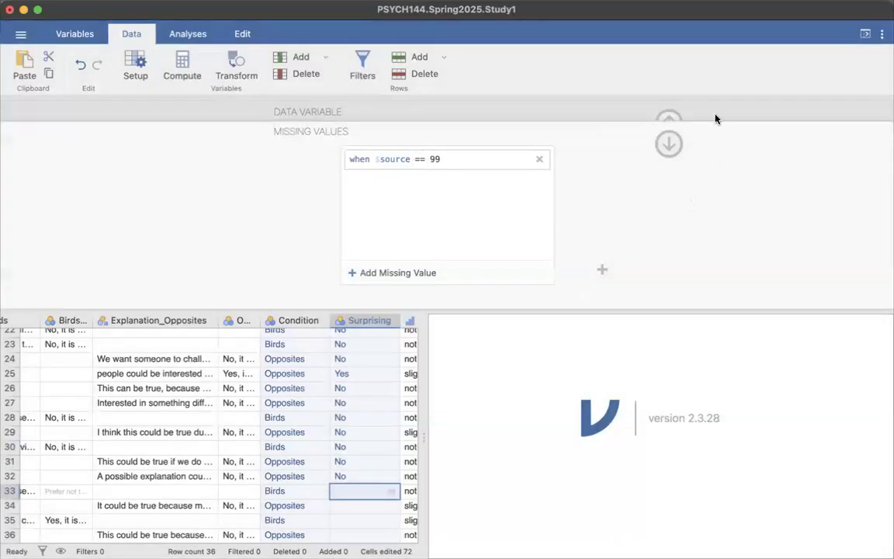
click(716, 118)
Code Surprising for rows 34 to 36: 1 in row 35, and 0 in rows 34 and 36
click(358, 510)
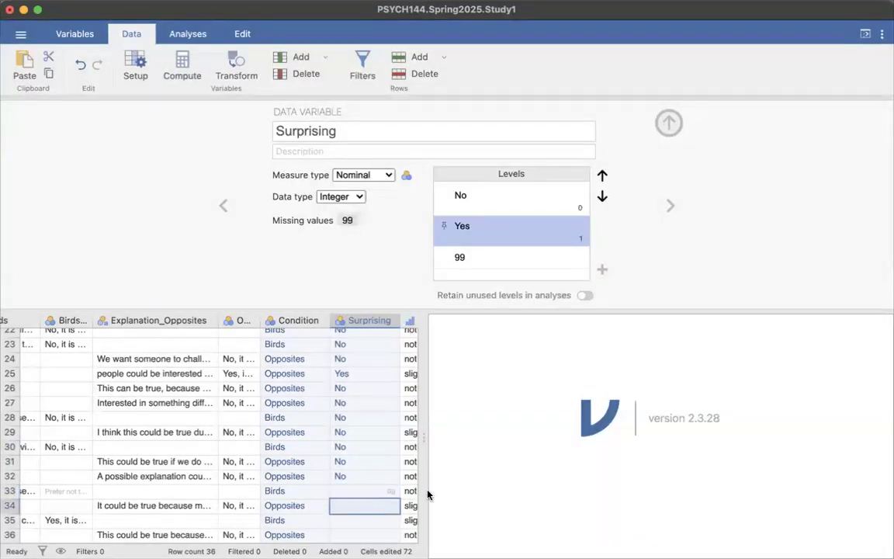
text(0)
key(Return)
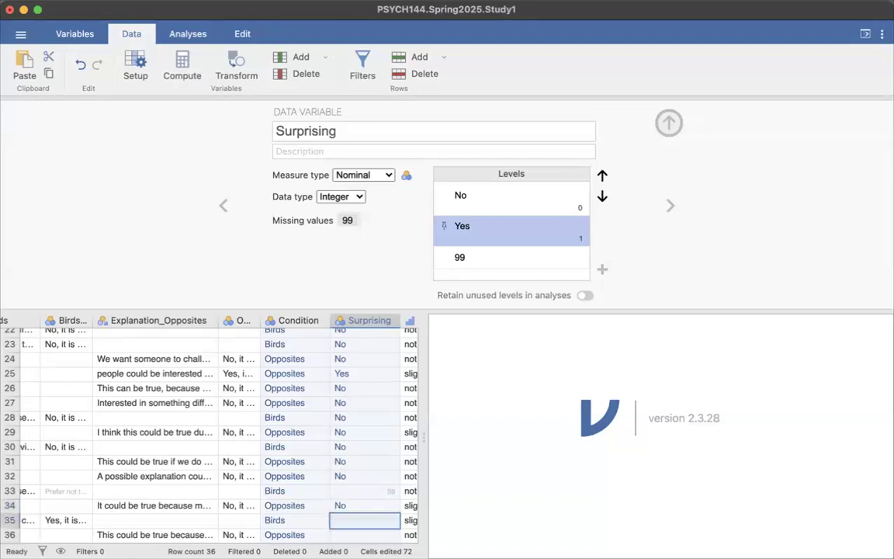
text(1)
key(Return)
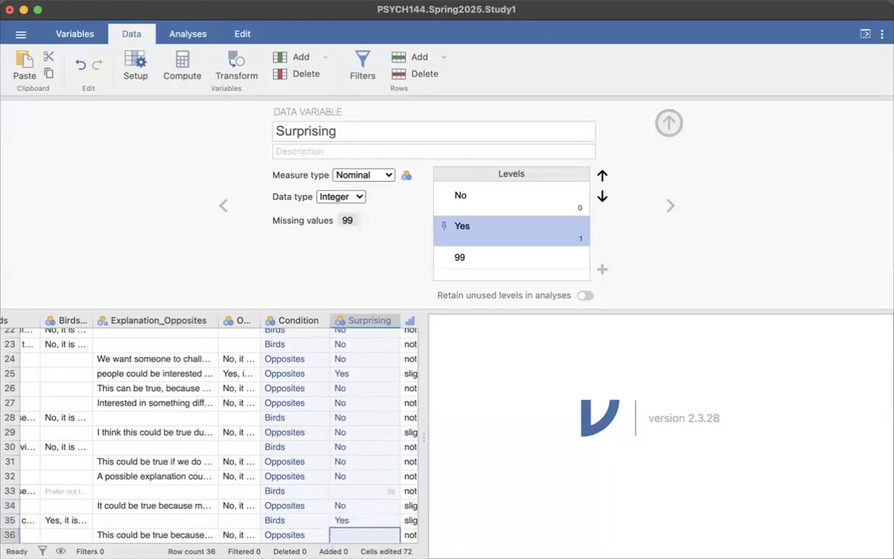
text(0)
key(Return)
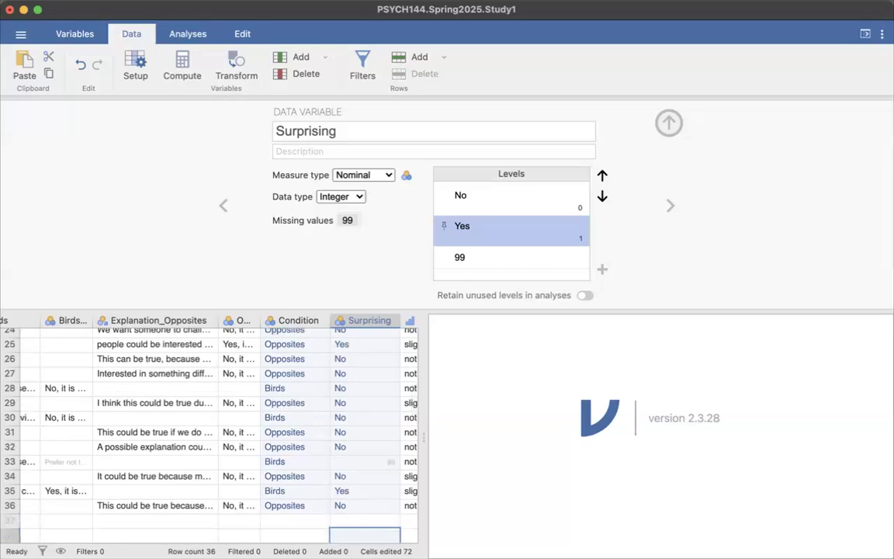
key(Up)
Review the coded Condition and Surprising columns from the first row and the question columns that follow them
scroll(395, 472, up, 10)
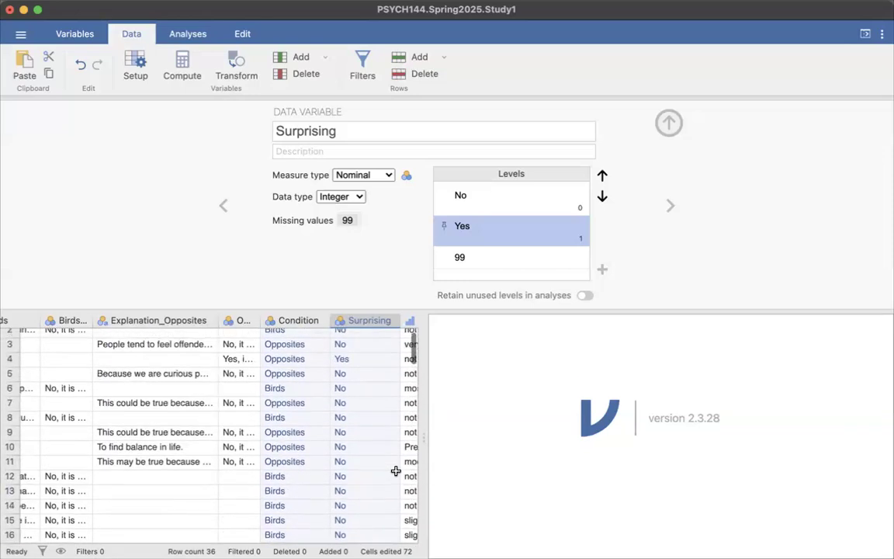
scroll(395, 471, up, 1)
click(303, 320)
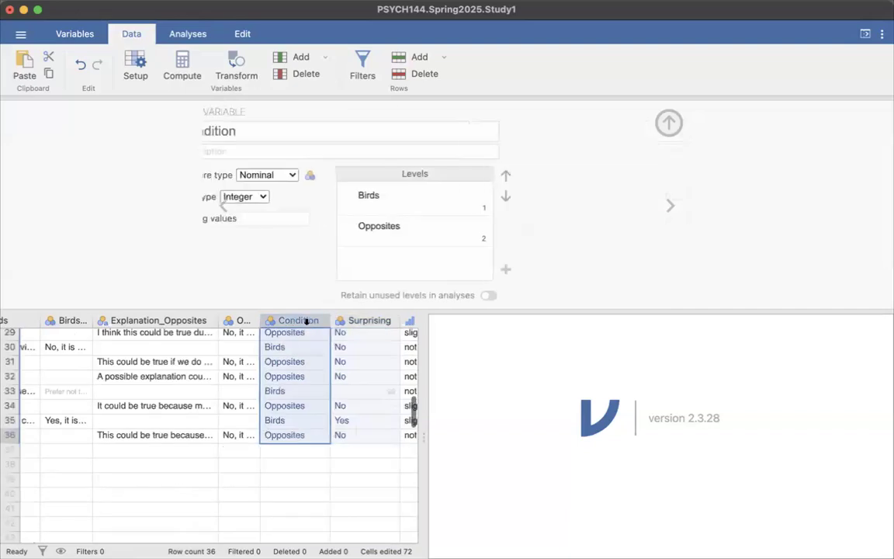
scroll(355, 351, up, 10)
scroll(356, 351, right, 2)
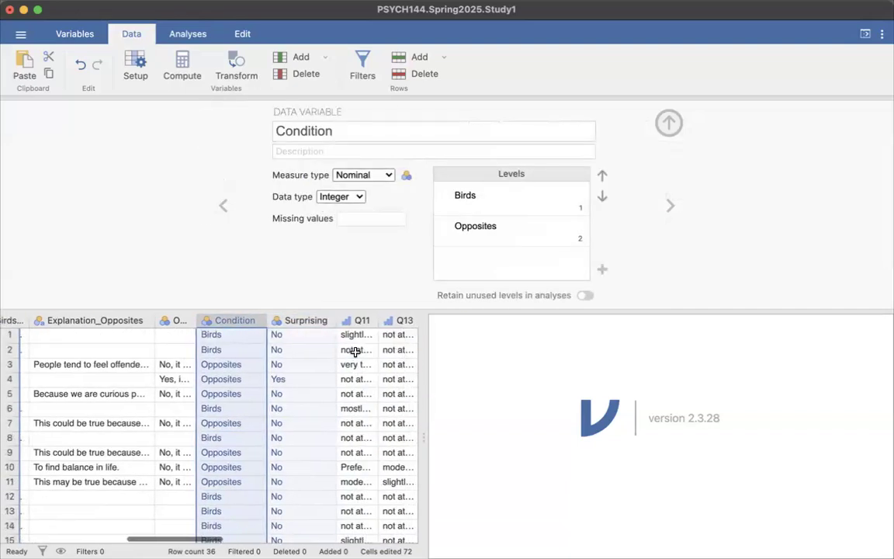
scroll(355, 352, right, 6)
scroll(354, 351, right, 1)
scroll(355, 351, right, 2)
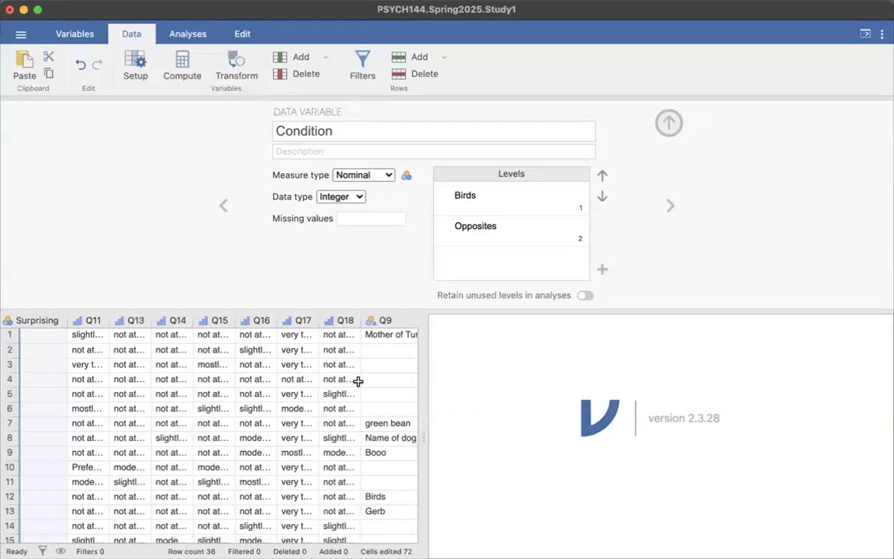
Rename variable Q11, about having stopped listening to the group, as SL1
click(90, 323)
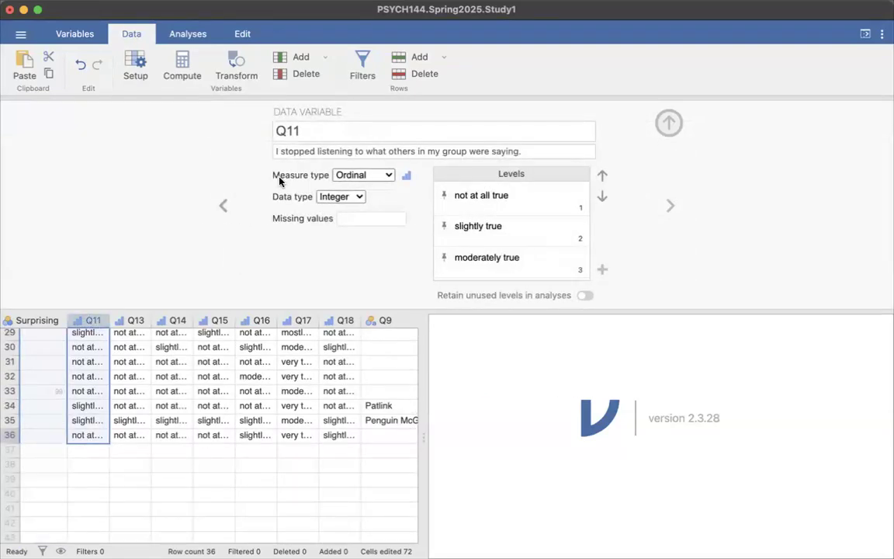
click(298, 131)
key(super+a)
text(SL1)
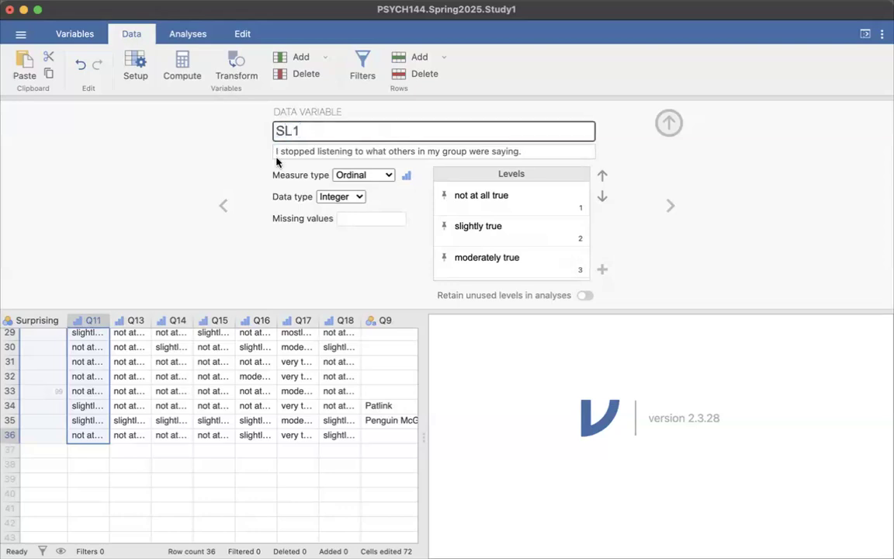
key(Return)
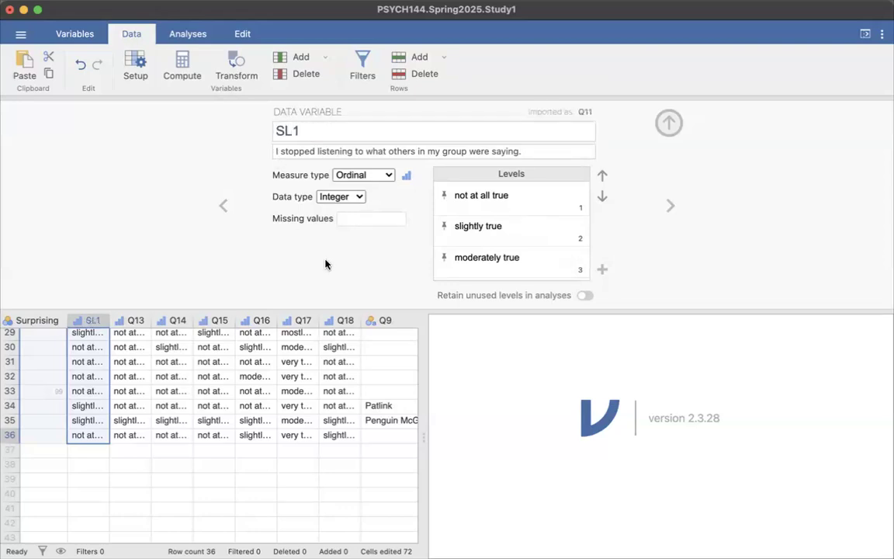
Check the description and levels of SL1, and define 99 as its missing value
click(309, 151)
key(super+a)
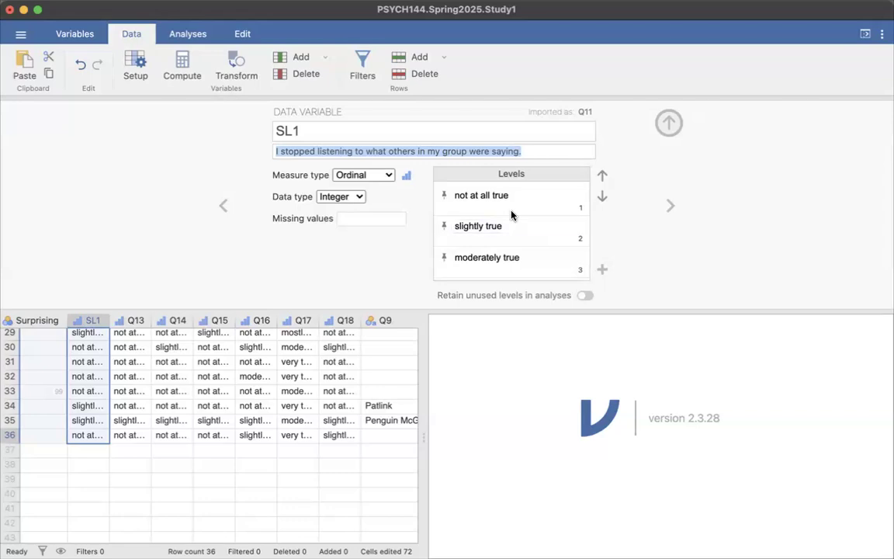
scroll(512, 225, down, 3)
click(361, 221)
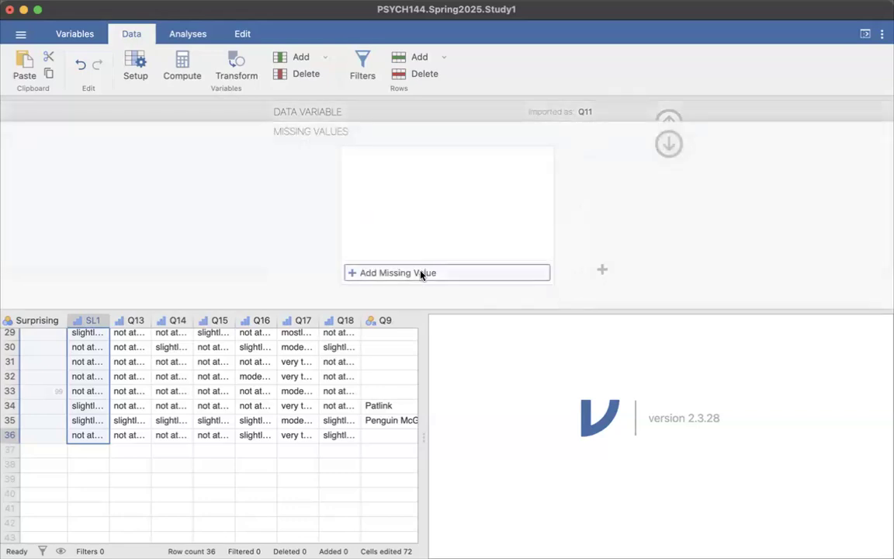
click(421, 273)
text(== 99)
click(678, 259)
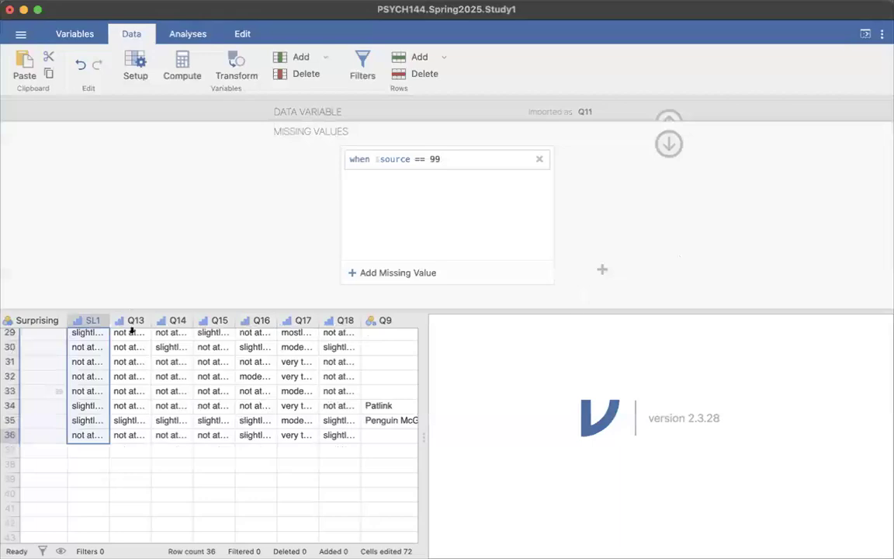
Rename variable Q13 as SL2 and define 99 as its missing value
click(132, 323)
click(314, 125)
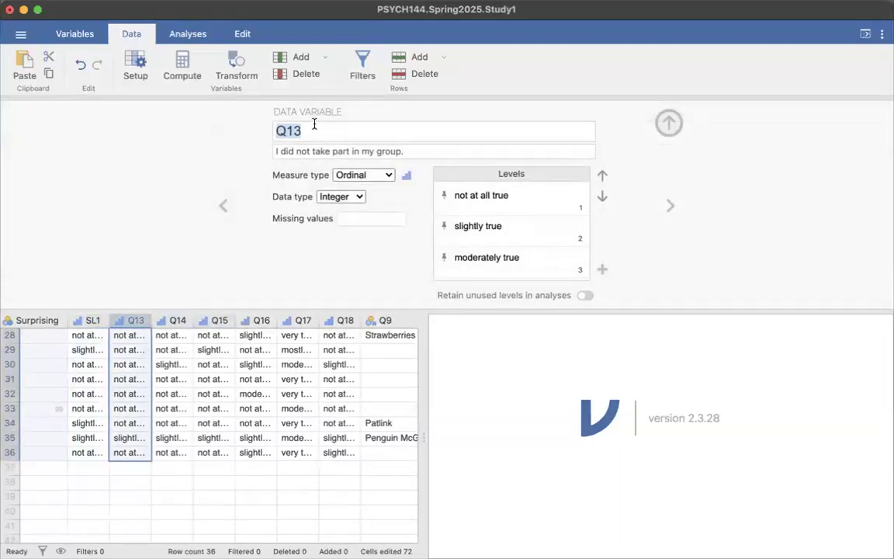
text(SL2)
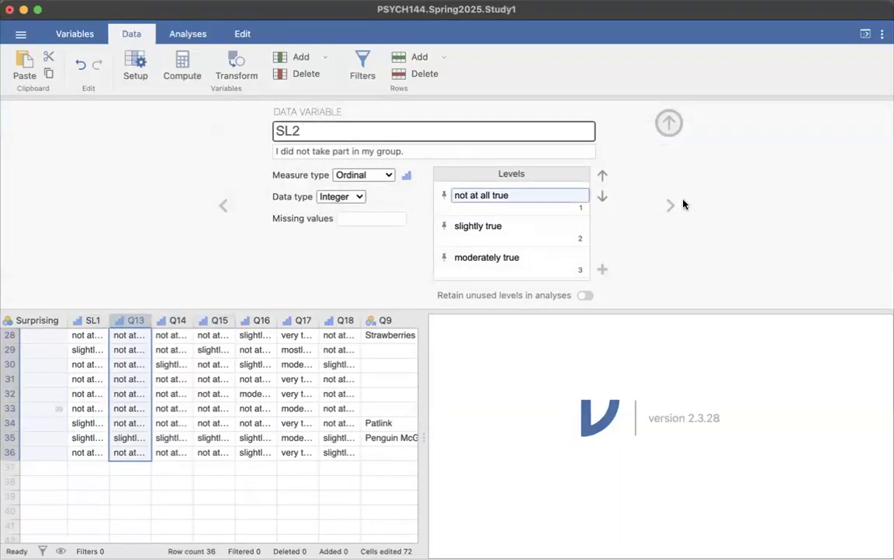
click(348, 223)
click(385, 269)
text(== 99)
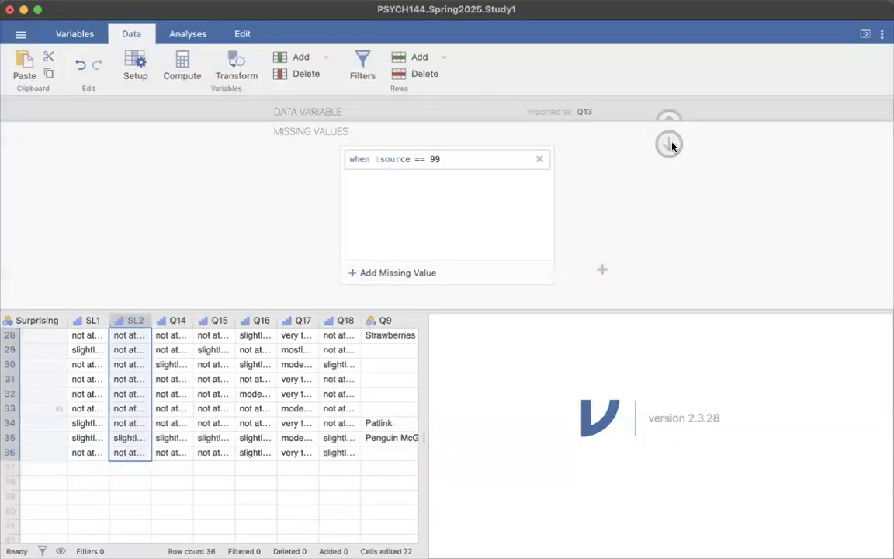
click(669, 143)
Rename variable Q14 as SL3 and define 99 as its missing value
click(175, 321)
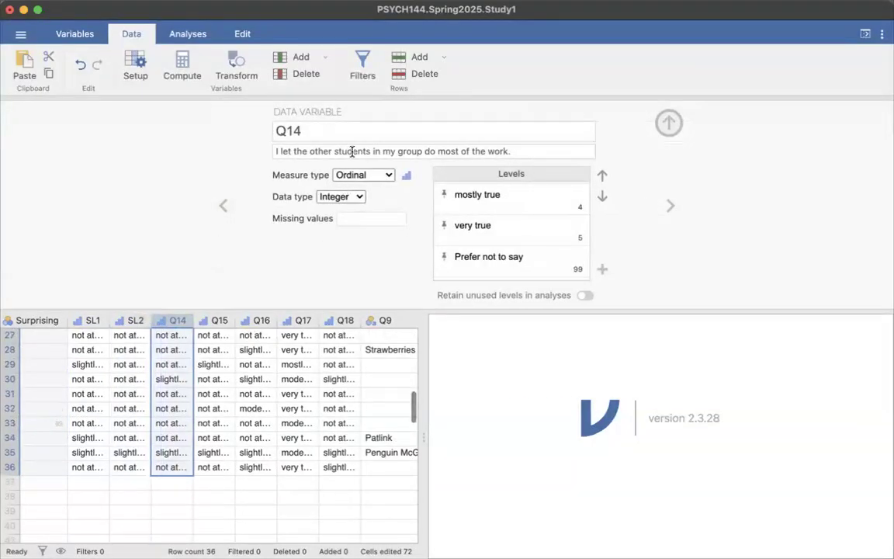
click(333, 132)
text(SL3)
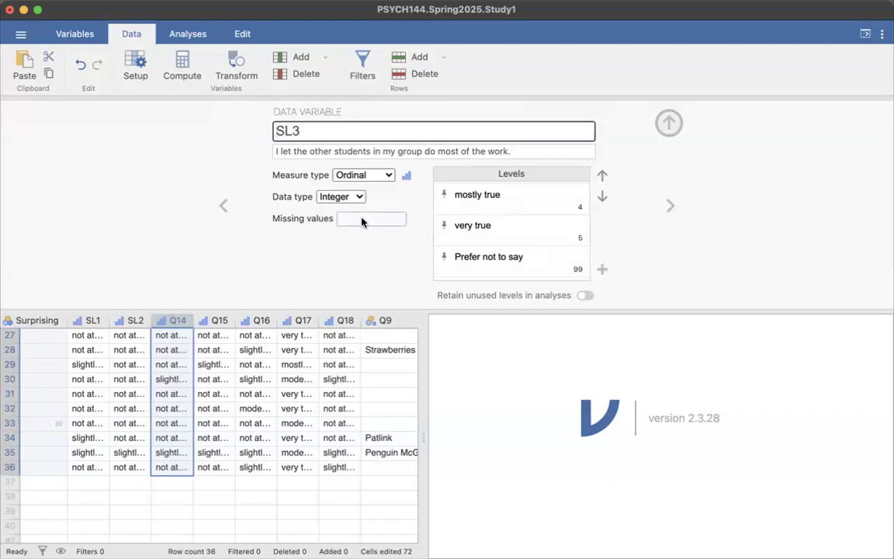
click(363, 221)
click(376, 271)
text(99)
click(742, 105)
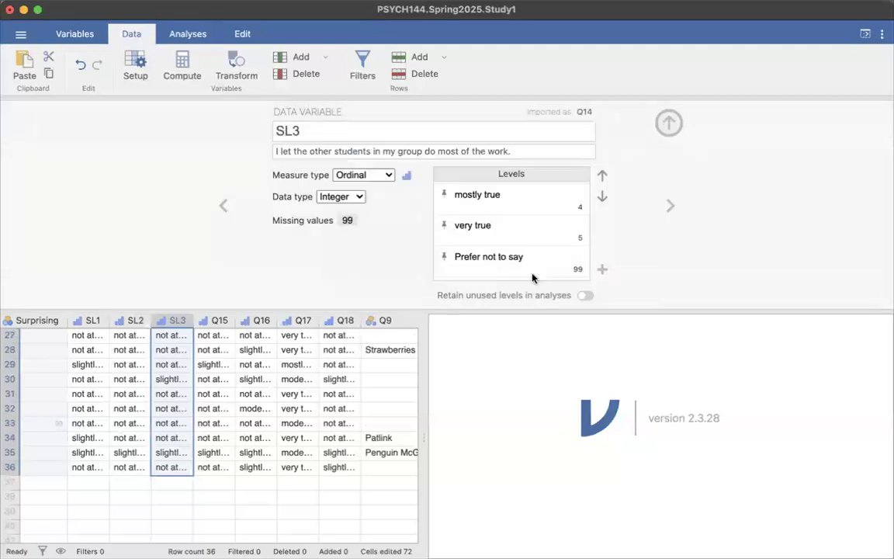
Rename variable Q15 as SL4 and define 99 as its missing value
click(218, 320)
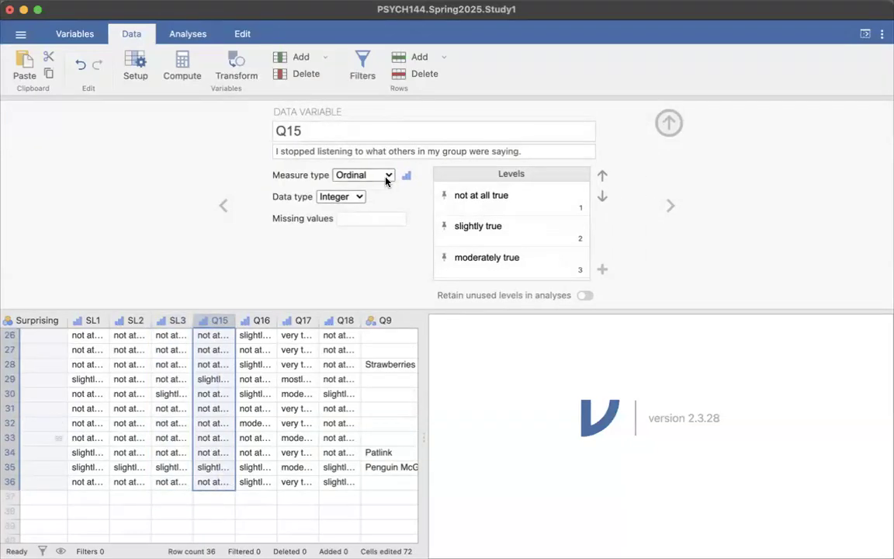
click(353, 130)
text(SL4)
key(Return)
click(389, 179)
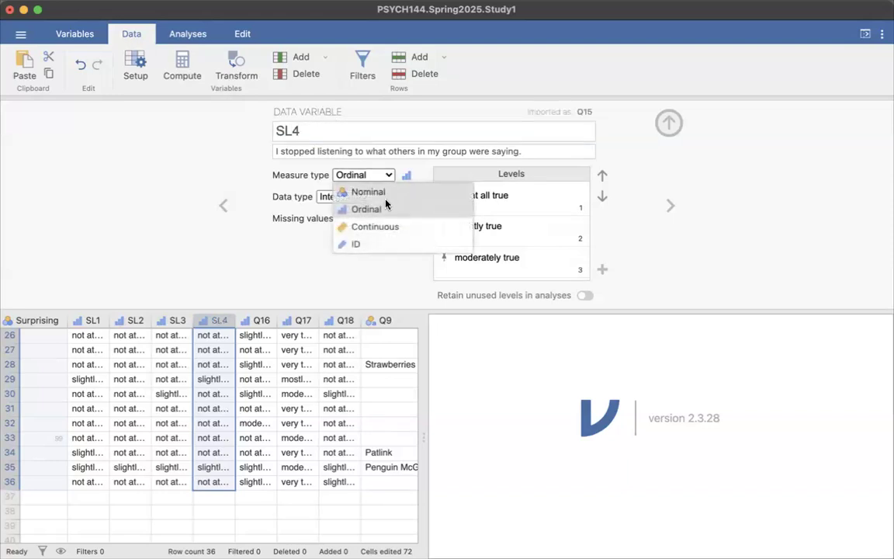
click(389, 225)
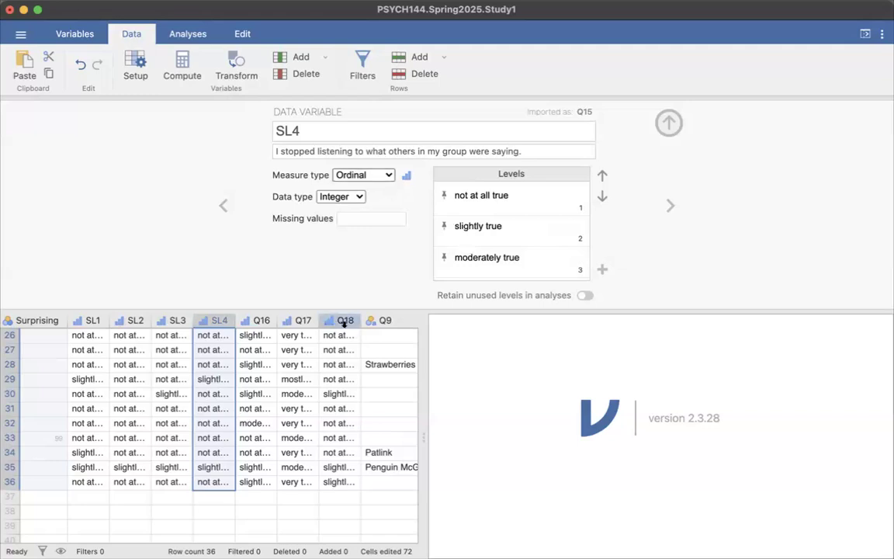
click(378, 220)
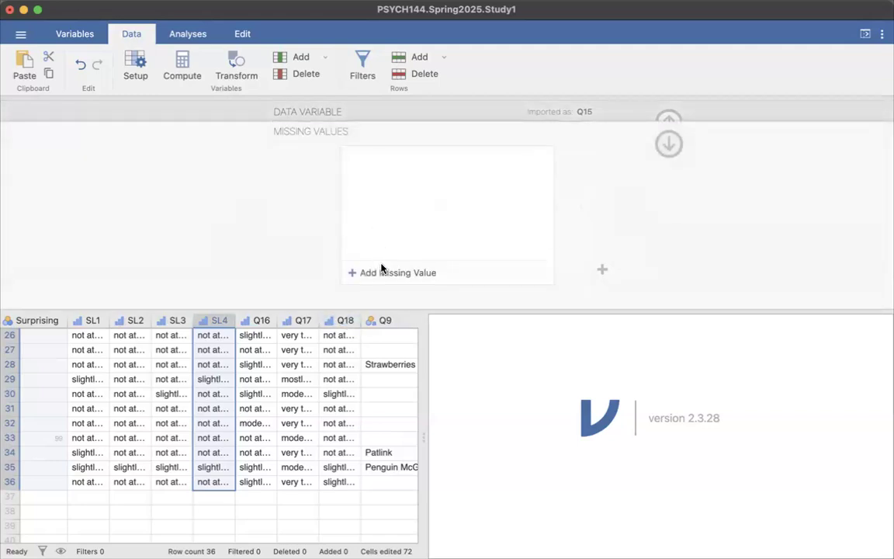
click(396, 273)
text(99)
click(669, 120)
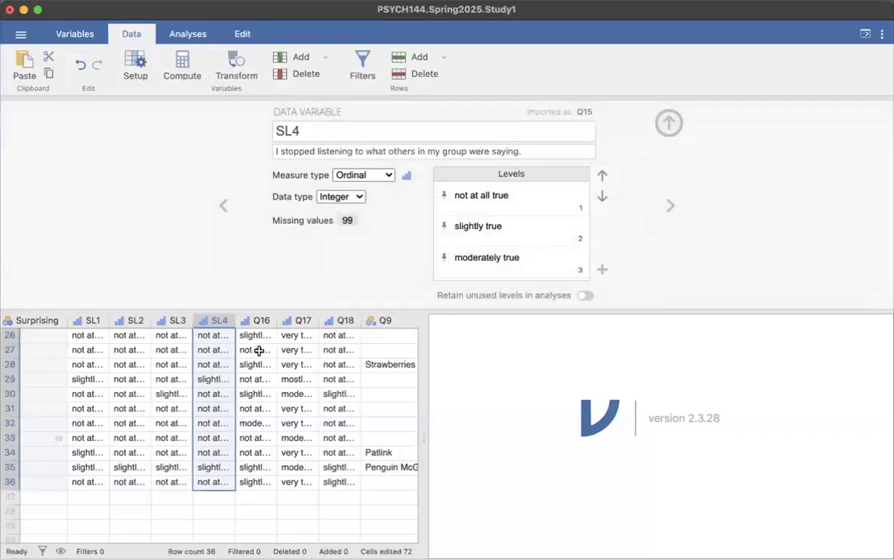
Rename variable Q16 as SL5 and define 99 as its missing value
click(262, 320)
click(318, 131)
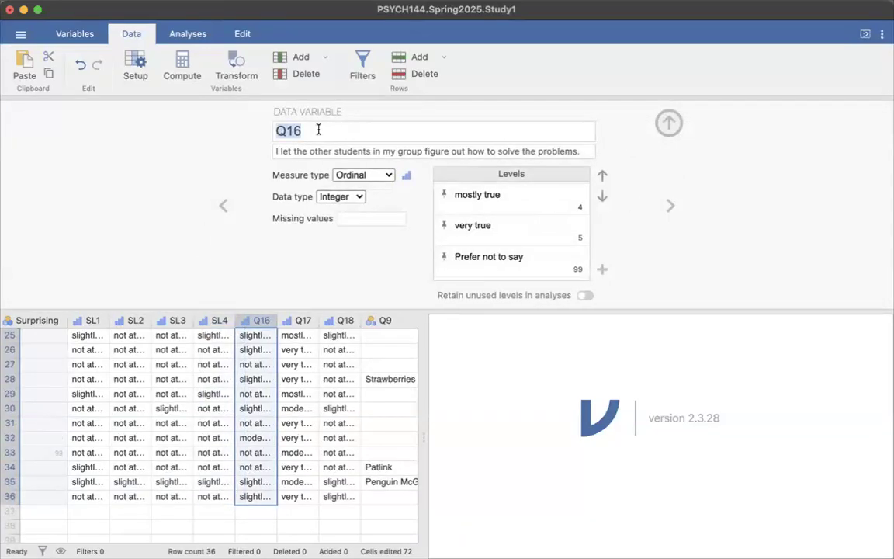
text(L)
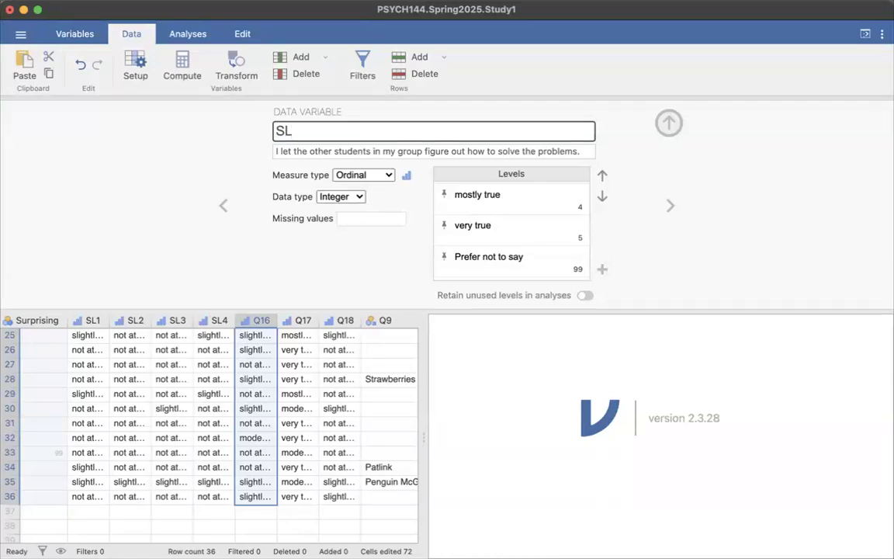
text(5)
click(380, 218)
click(376, 271)
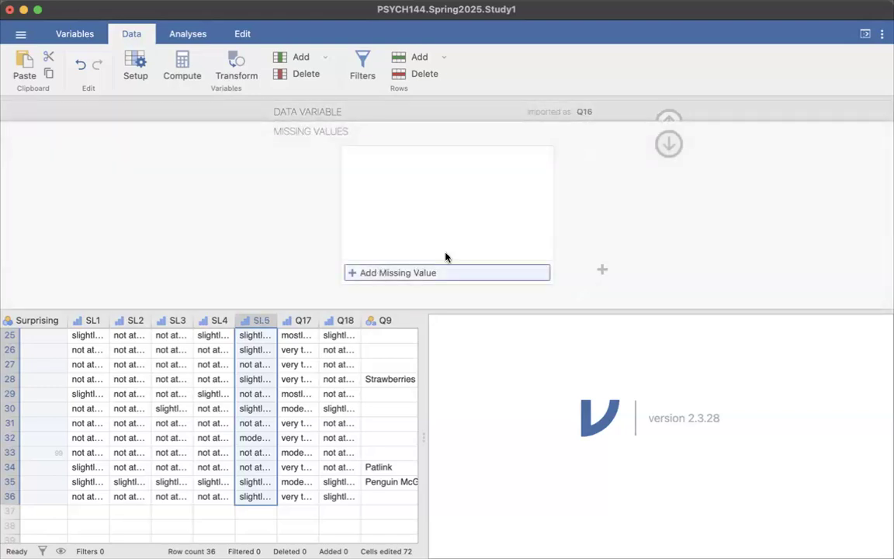
text(99)
key(Return)
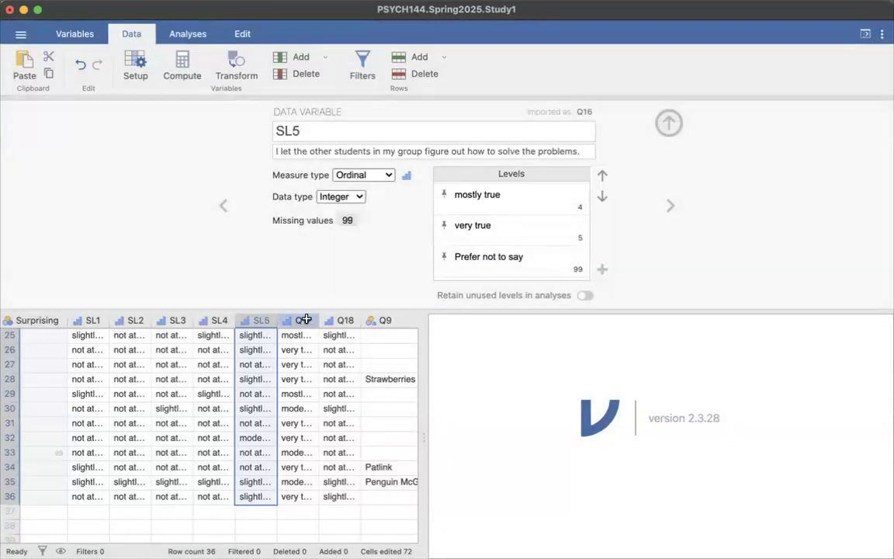
Rename variable Q17 as SL6 and define 99 as its missing value
click(302, 320)
click(323, 135)
text(SL6)
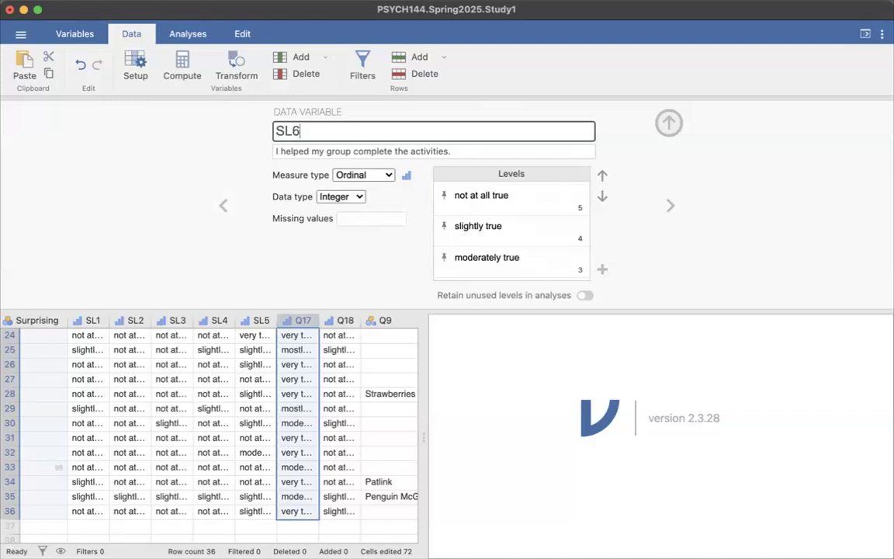
click(353, 219)
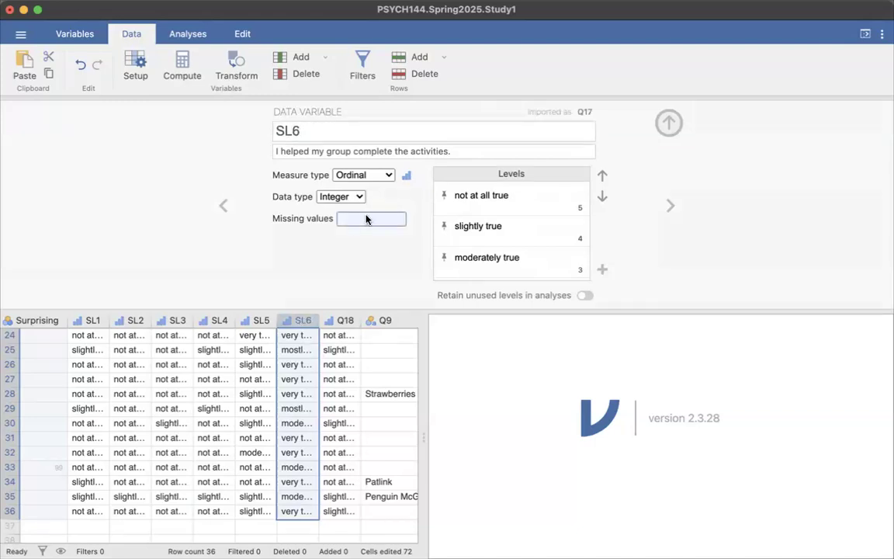
click(417, 274)
text(99)
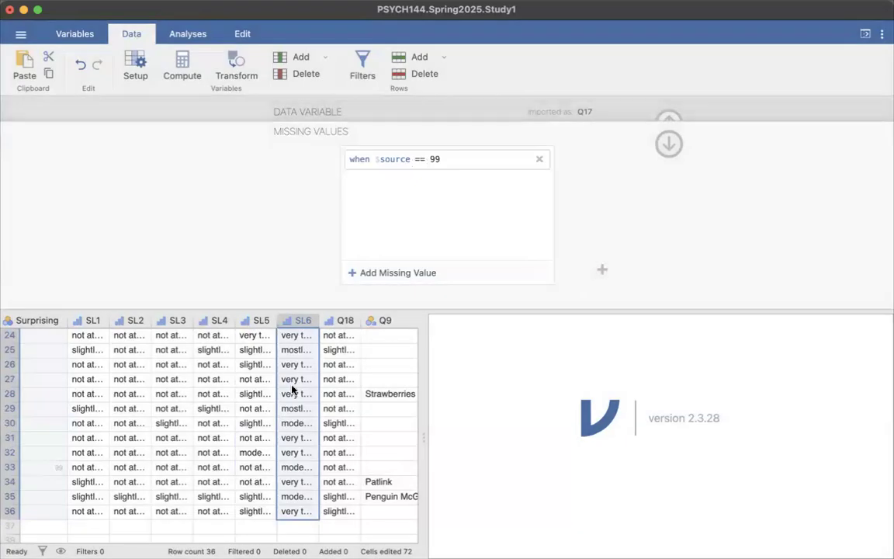
Rename variable Q18 as SL7 and define 99 as its missing value
click(335, 320)
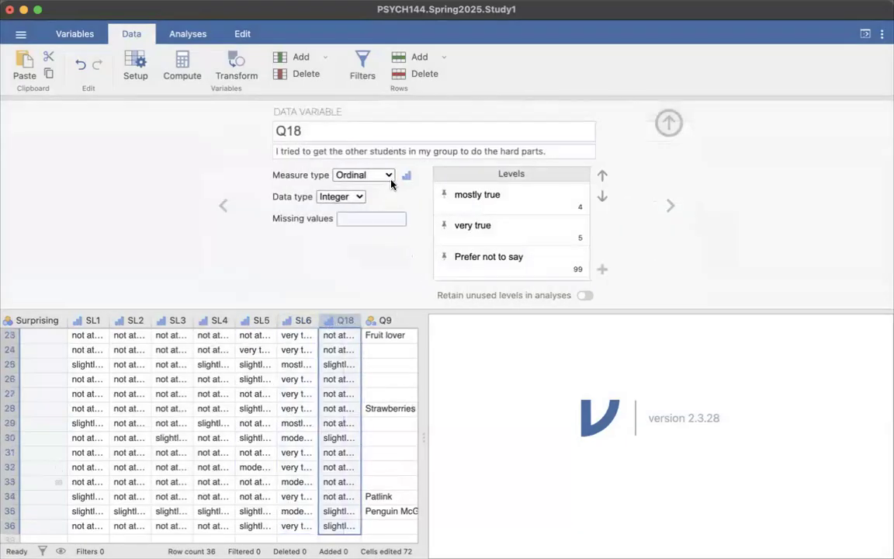
click(389, 176)
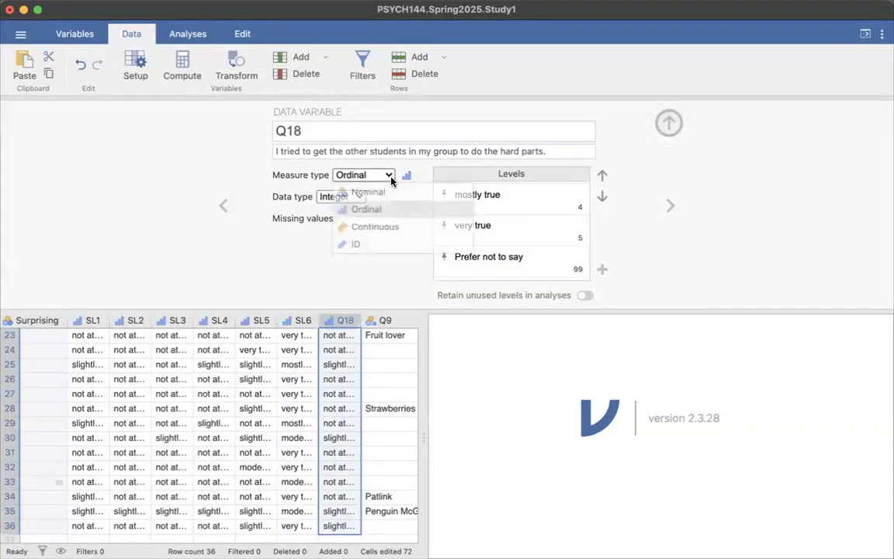
click(330, 271)
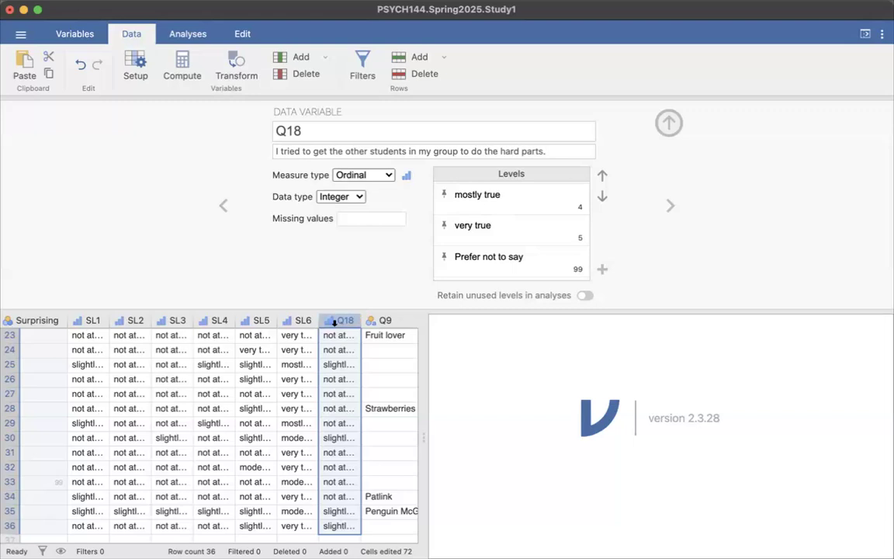
scroll(334, 341, up, 1)
click(371, 218)
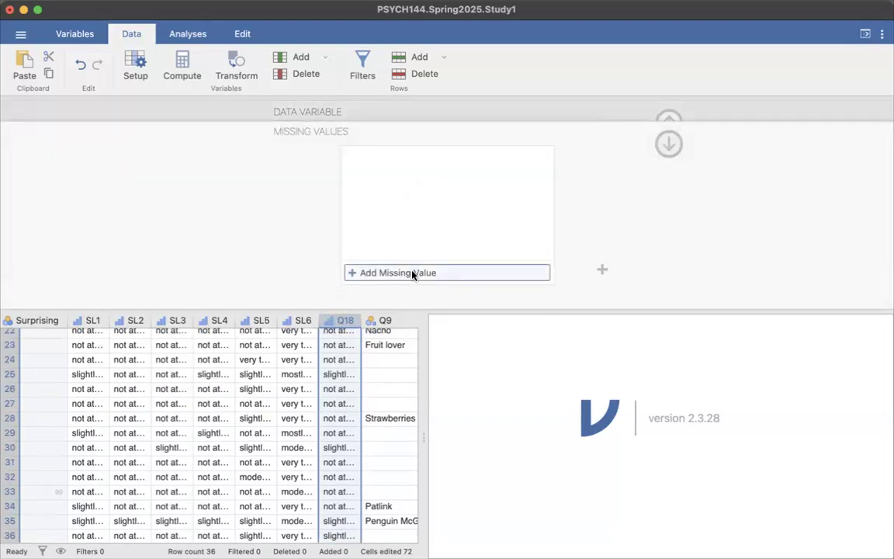
click(412, 273)
text(99)
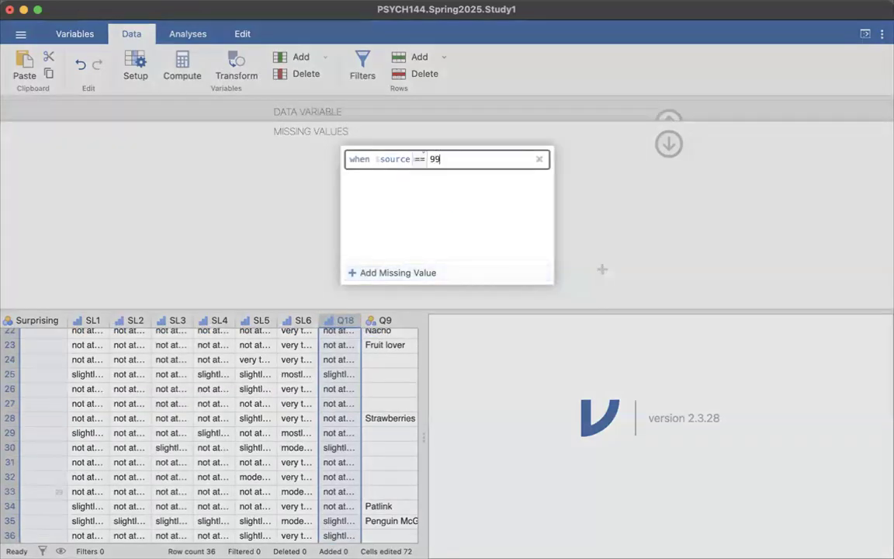
click(648, 203)
click(695, 112)
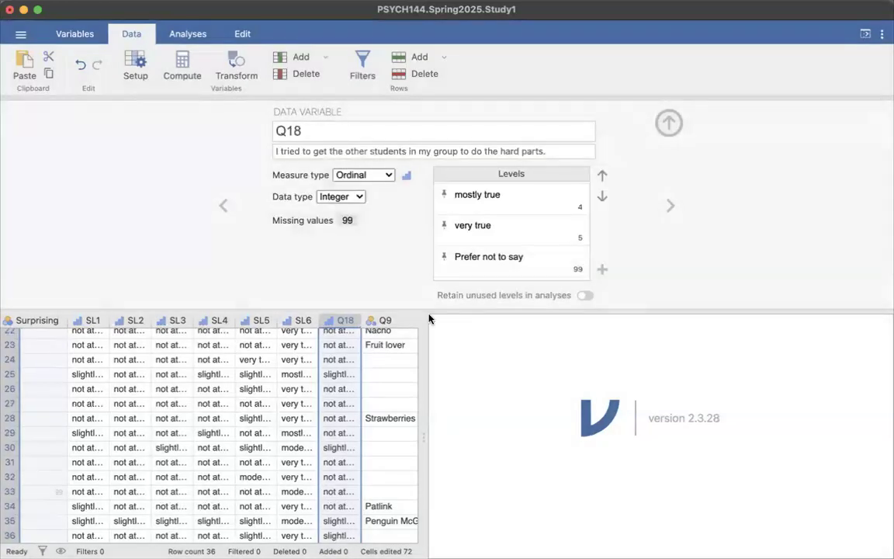
double_click(315, 134)
text(SL7)
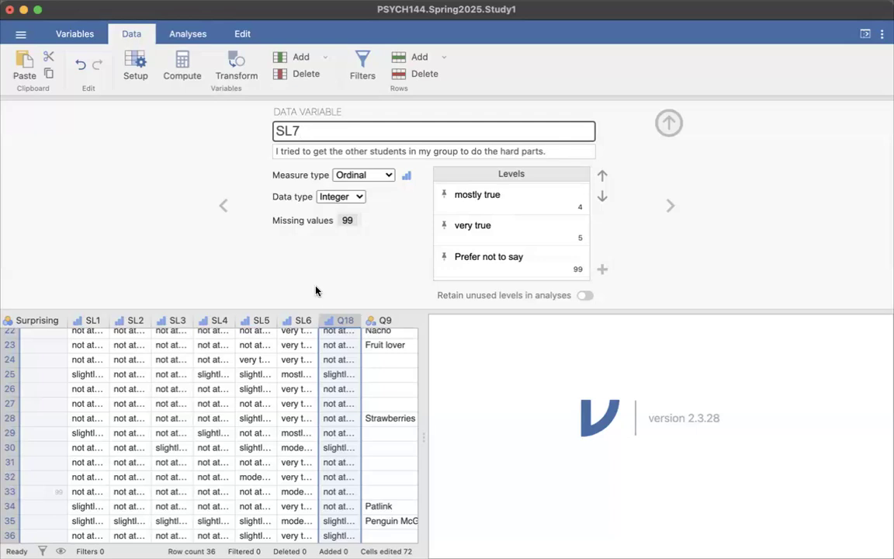
key(Return)
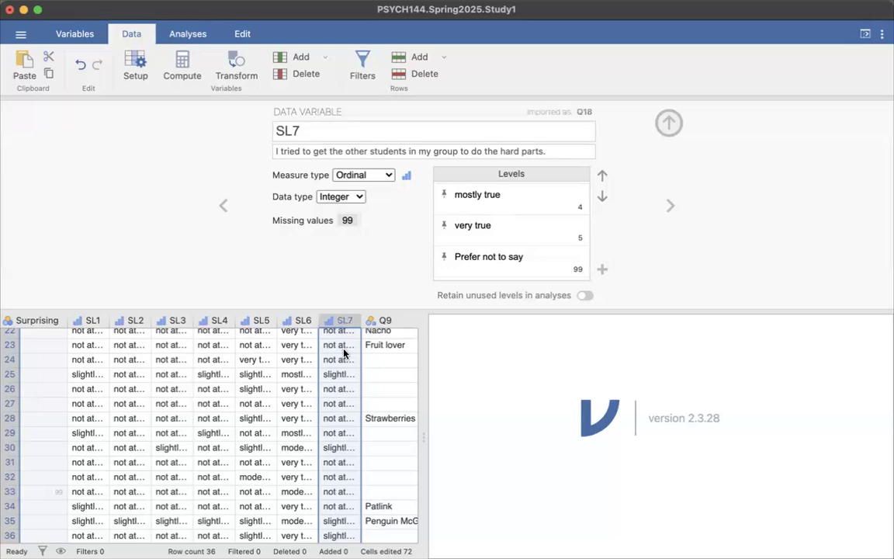
Insert a computed variable before Q9 and name it Total_SocialLoafing
scroll(315, 322, right, 3)
scroll(318, 323, down, 2)
click(306, 321)
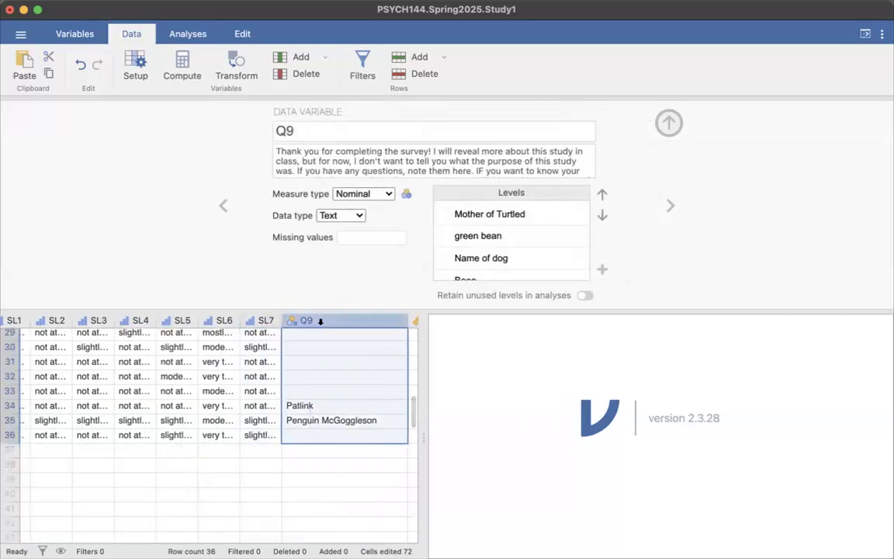
right_click(318, 320)
mouse_move(377, 384)
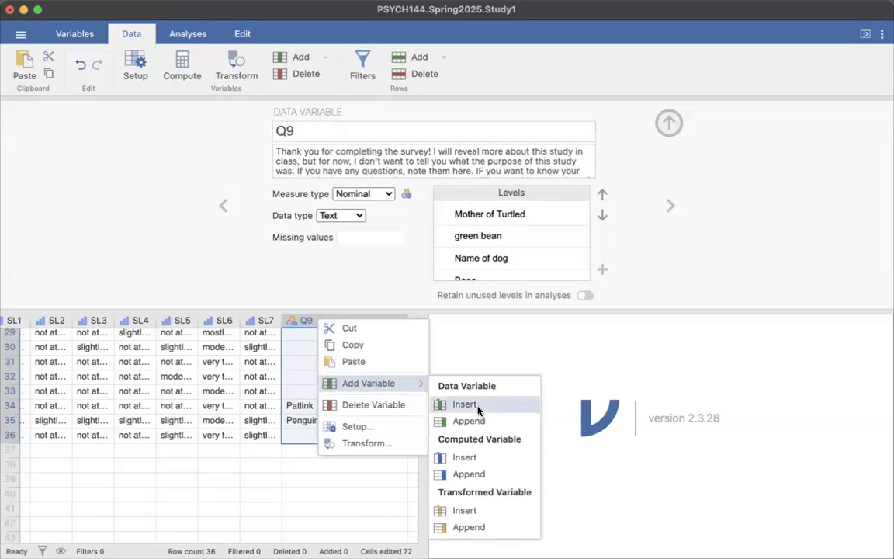
click(471, 463)
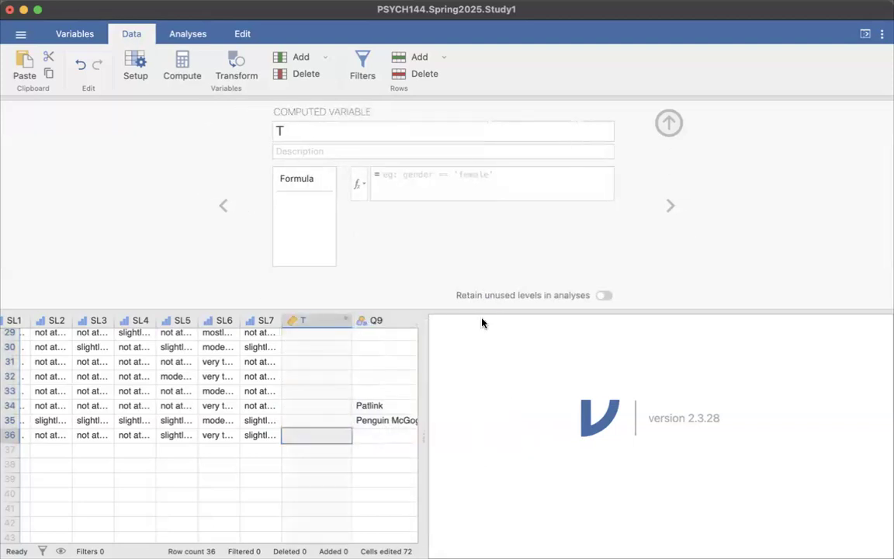
click(299, 133)
text(Total_Soci)
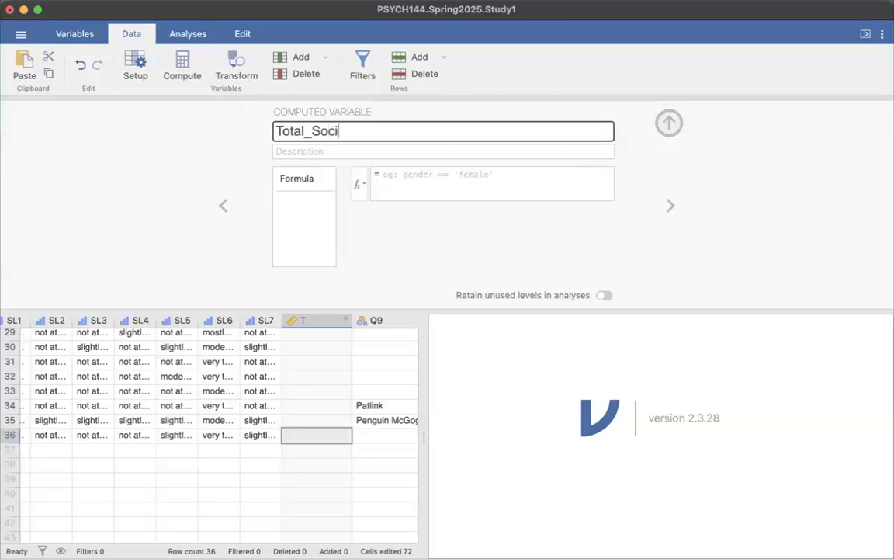
text(alLoafing)
Describe the Total_SocialLoafing variable as "Total score on the social loafing scale"
click(300, 153)
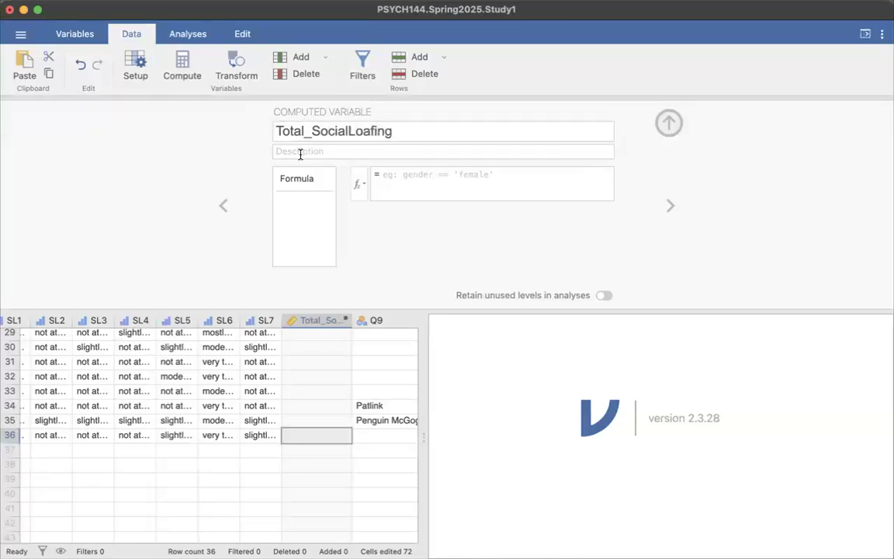
text(Total sco)
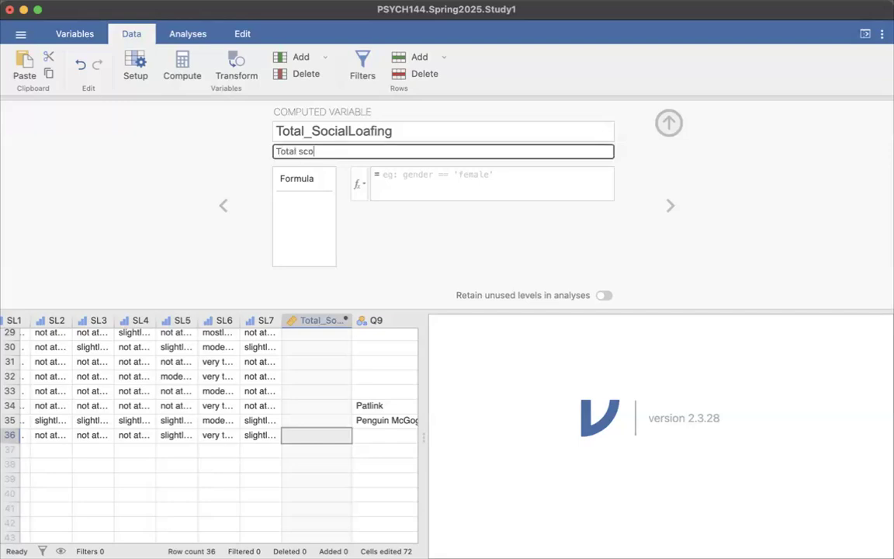
text(re prion the social loafing scale)
key(Return)
Compare the level coding of SL6 with that of SL7 to check the reverse-scored item
scroll(345, 387, up, 6)
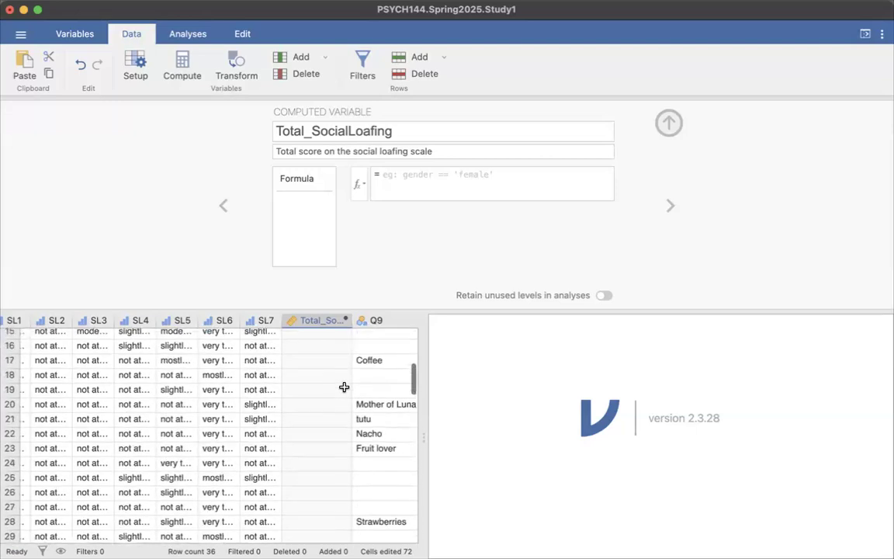
scroll(344, 386, up, 6)
scroll(343, 386, right, 1)
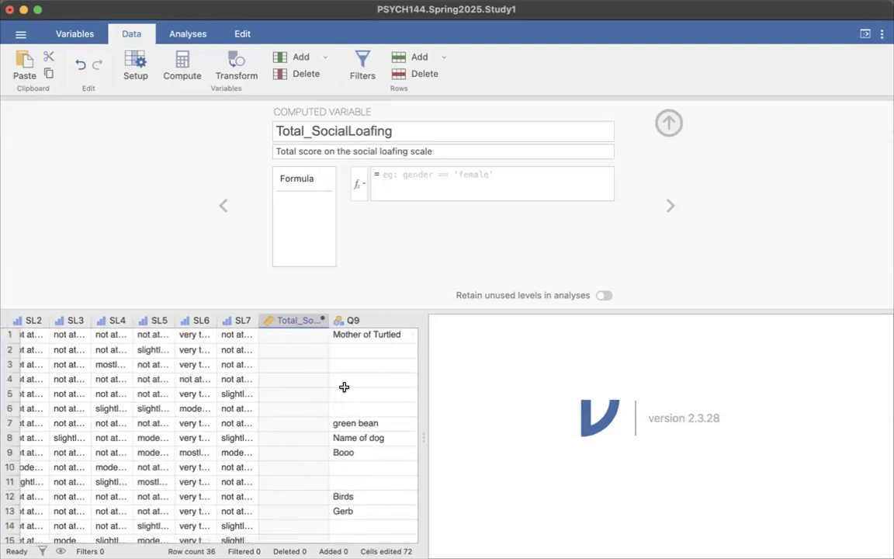
scroll(343, 386, left, 1)
click(213, 319)
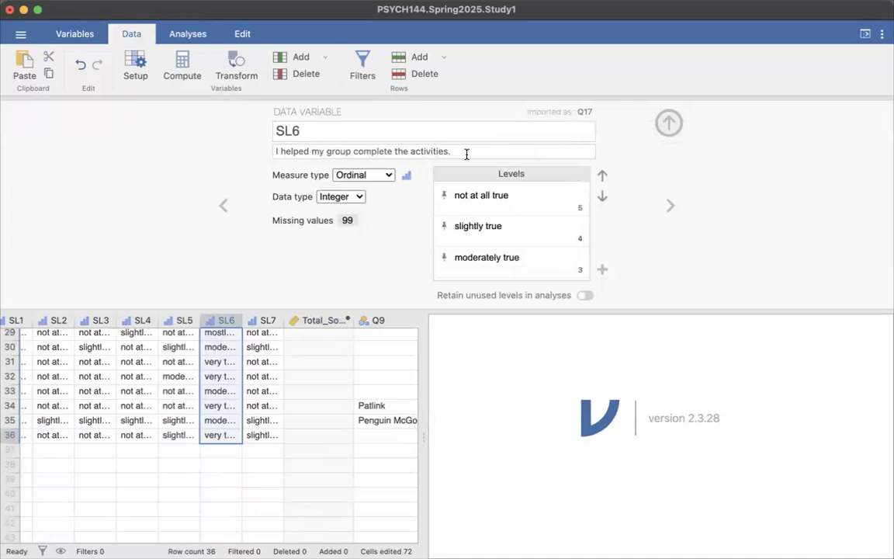
click(528, 225)
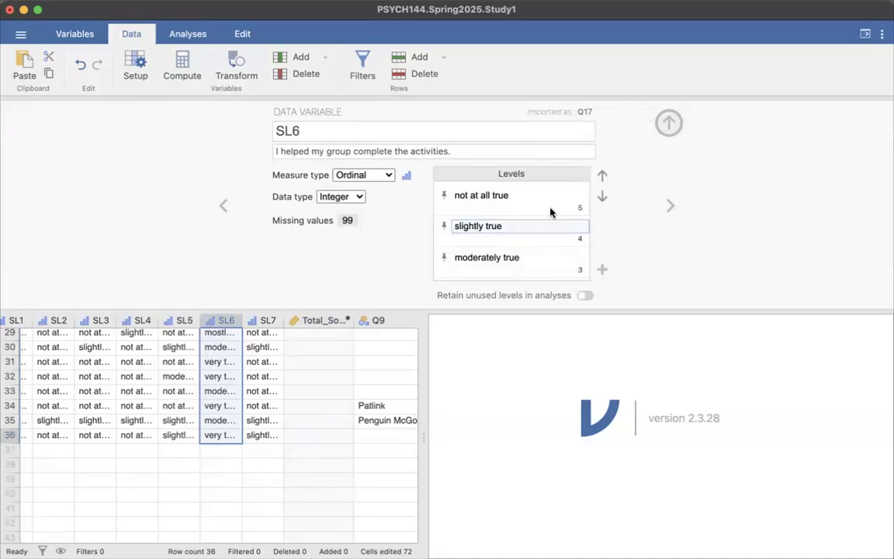
click(492, 199)
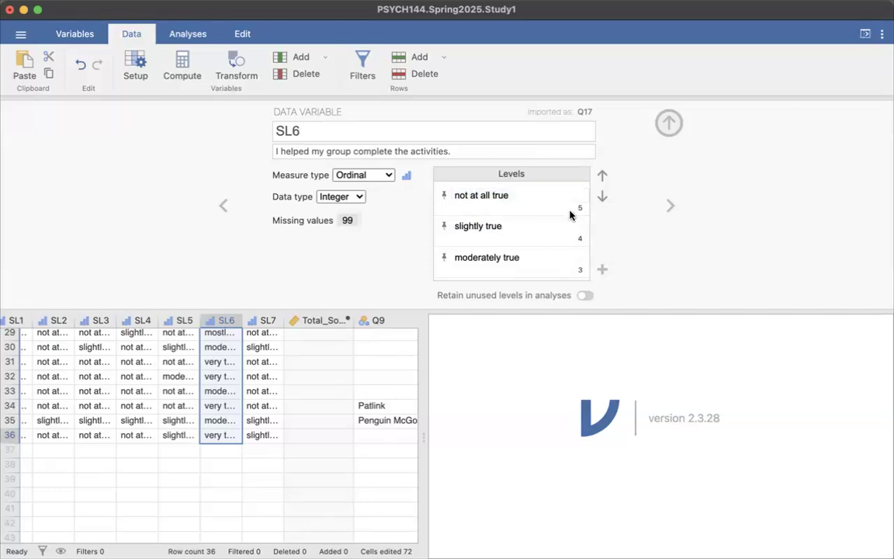
click(254, 320)
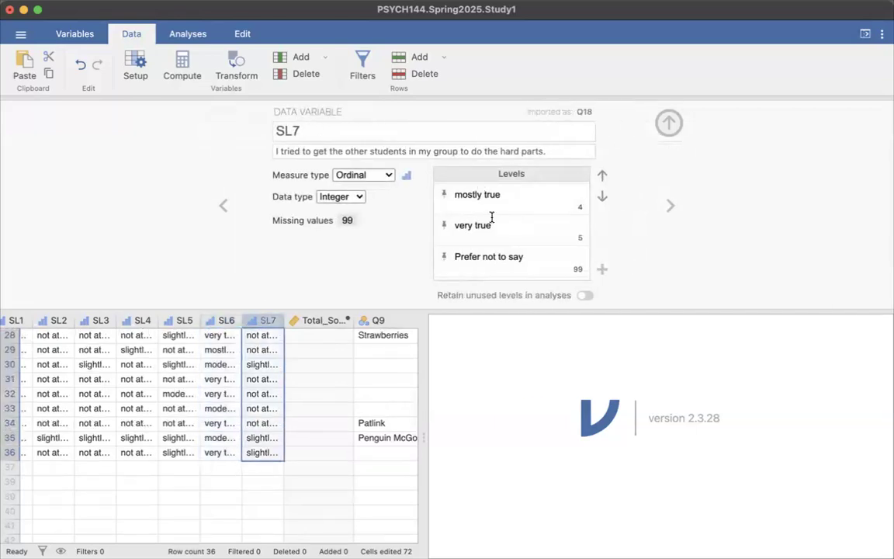
scroll(528, 220, up, 5)
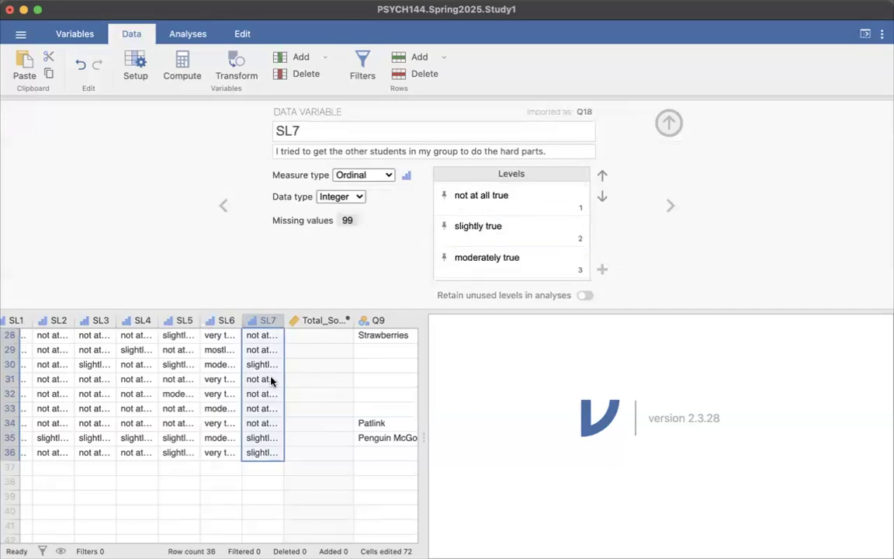
scroll(316, 346, up, 5)
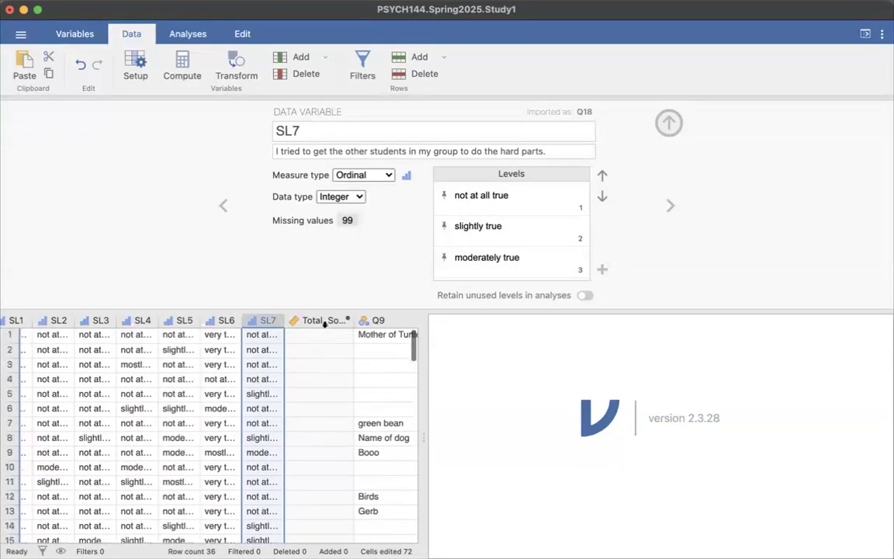
Begin the Total_SocialLoafing formula with SL1+SL2+SL3+ using the formula editor's variables
click(323, 319)
click(396, 176)
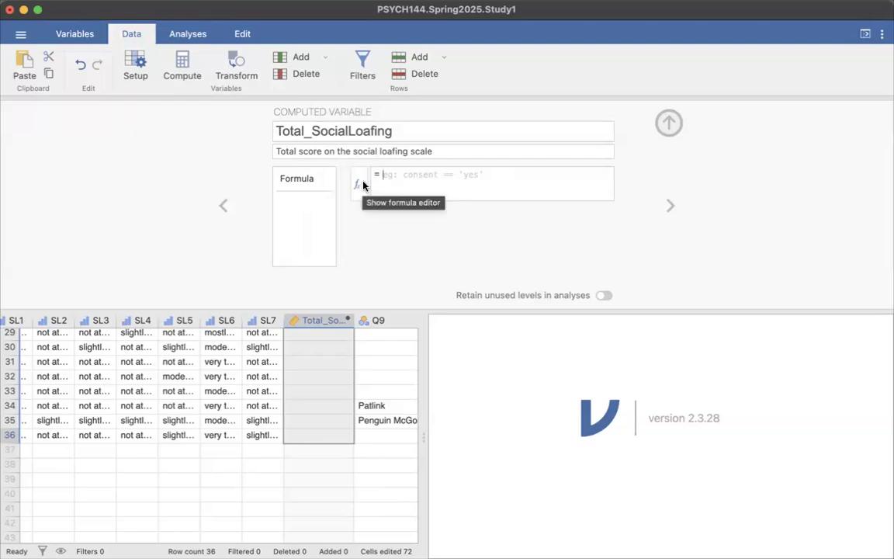
click(364, 185)
scroll(522, 281, down, 3)
scroll(523, 281, down, 5)
scroll(523, 277, up, 6)
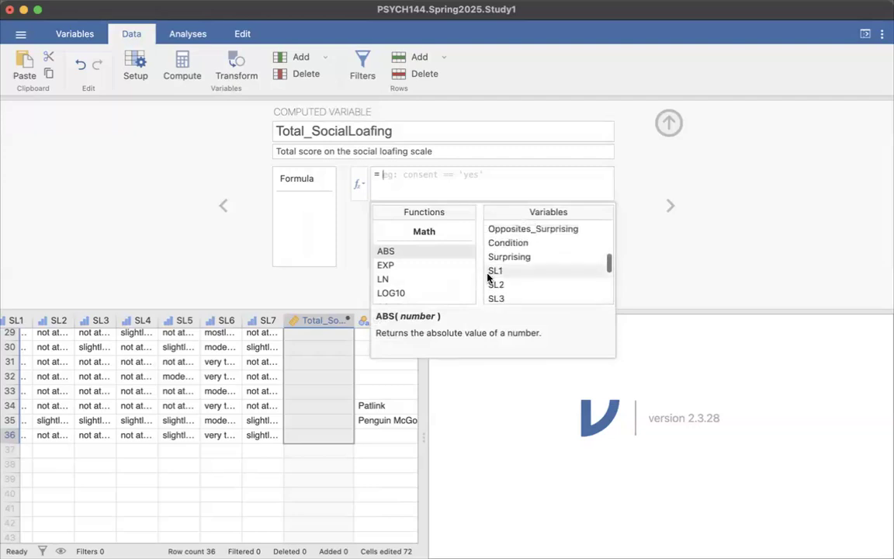
double_click(492, 272)
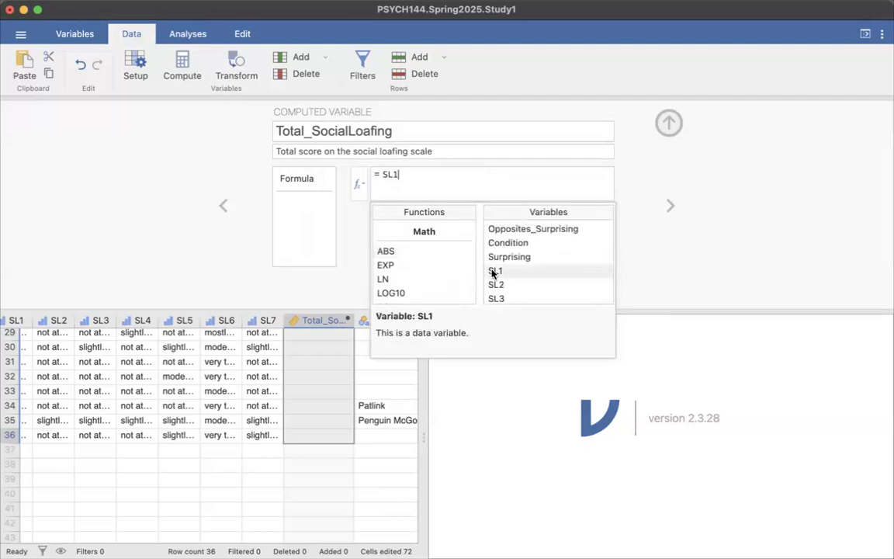
text(+)
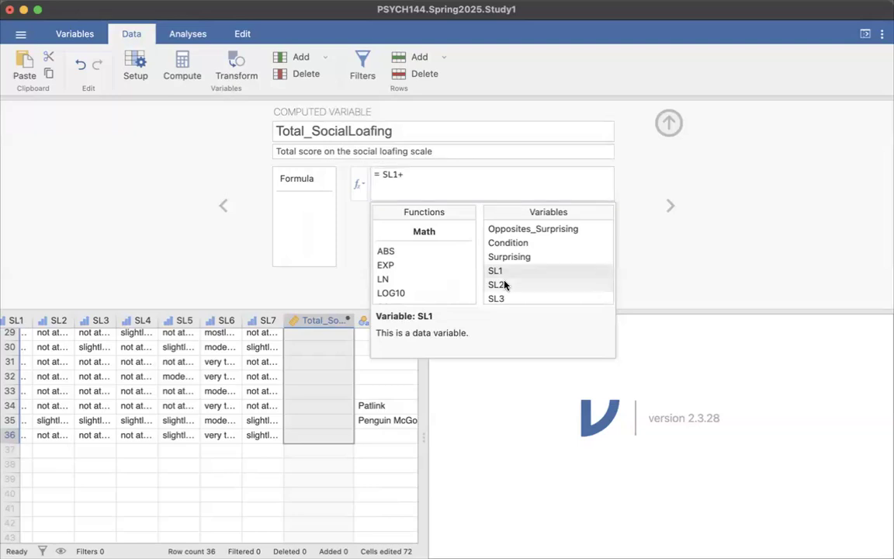
double_click(505, 285)
text(+)
double_click(506, 299)
text(+)
Complete the Total_SocialLoafing formula by adding SL4+SL5+SL6+SL7 and apply it
scroll(524, 279, down, 2)
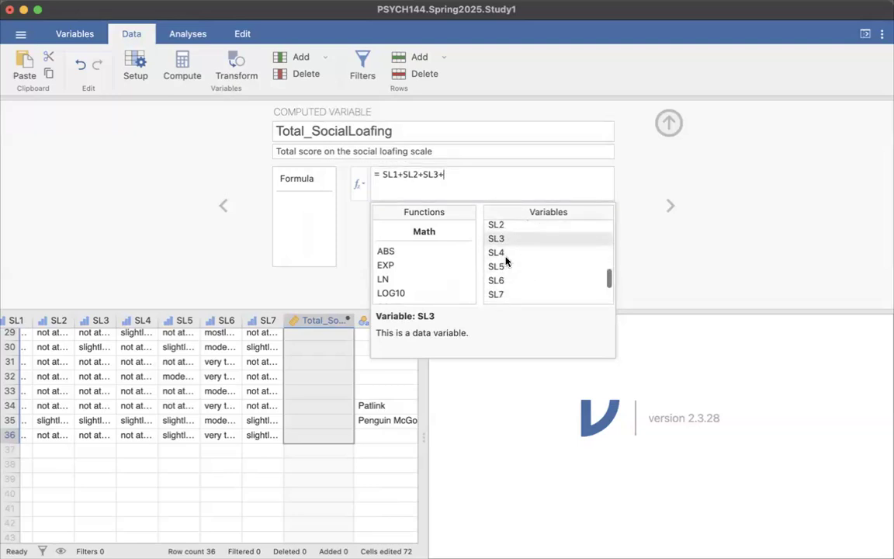
click(504, 253)
double_click(505, 253)
text(+)
click(505, 268)
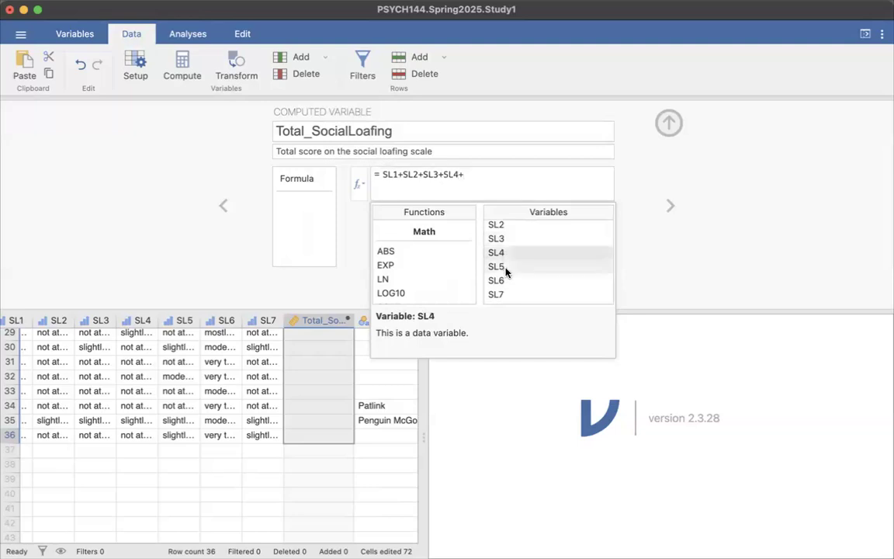
double_click(505, 268)
text(+)
click(504, 281)
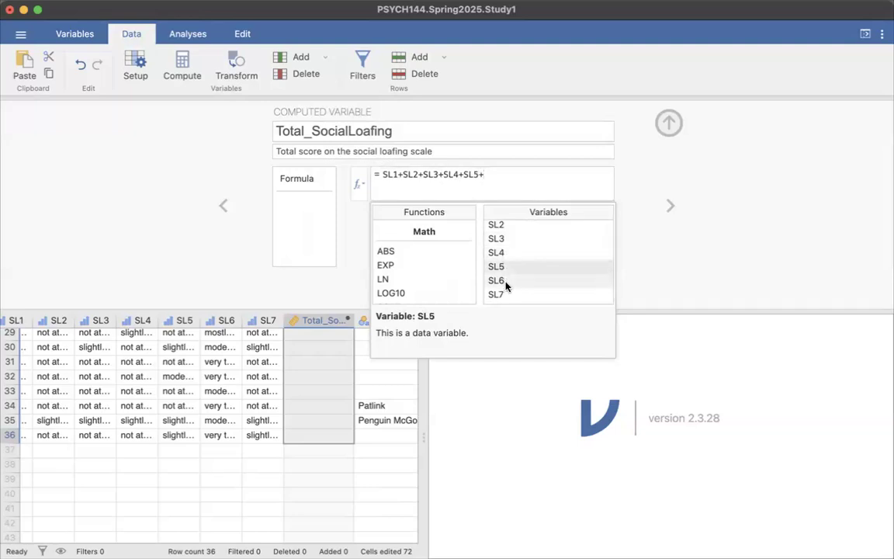
double_click(505, 281)
text(+)
click(505, 296)
double_click(505, 295)
click(745, 281)
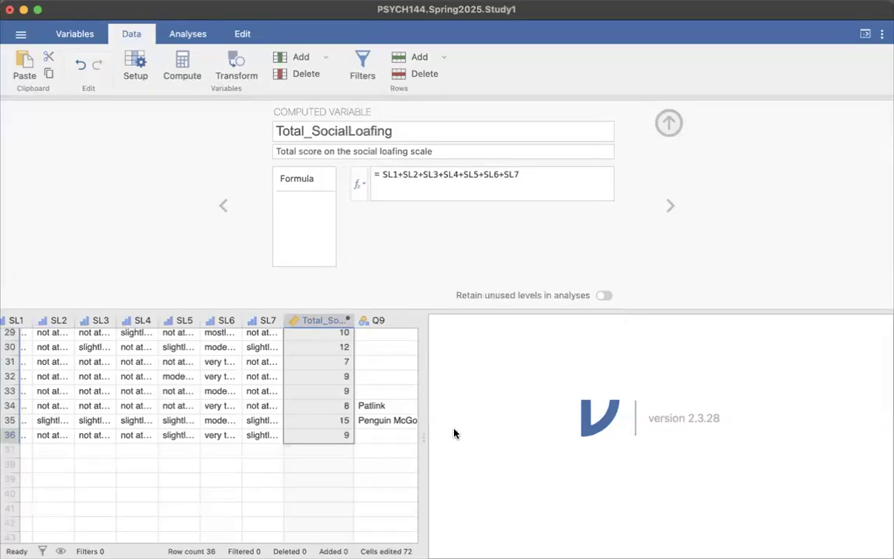
Examine row 10's Total_SocialLoafing cell and its responses across SL1 to SL7 for missing data
scroll(357, 441, up, 10)
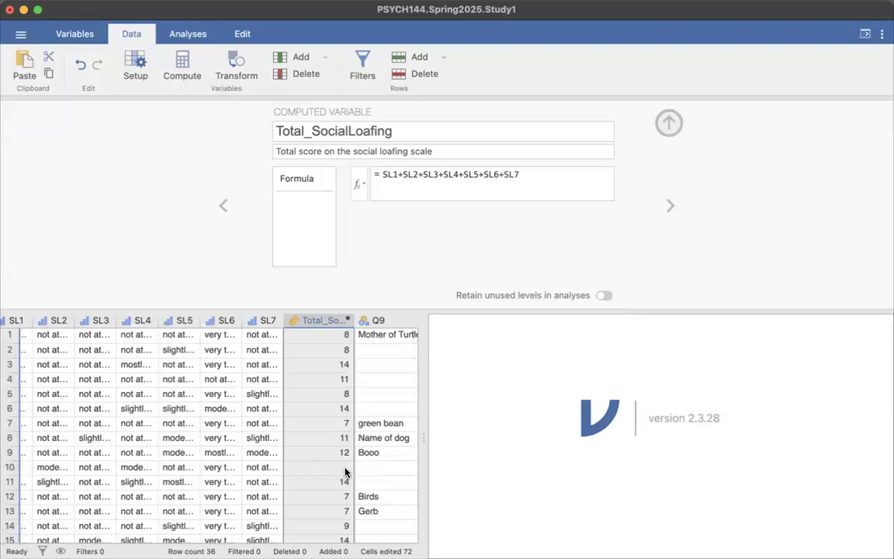
click(346, 467)
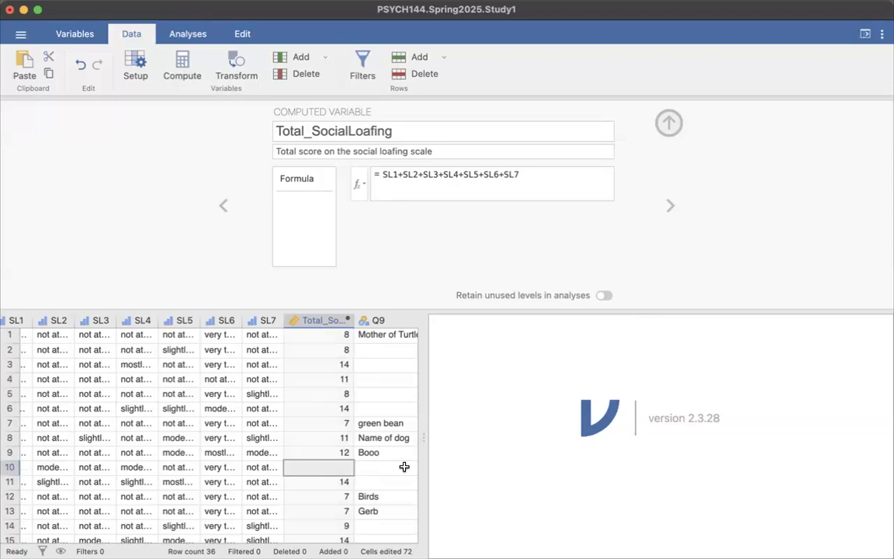
key(Left)
key(Left)
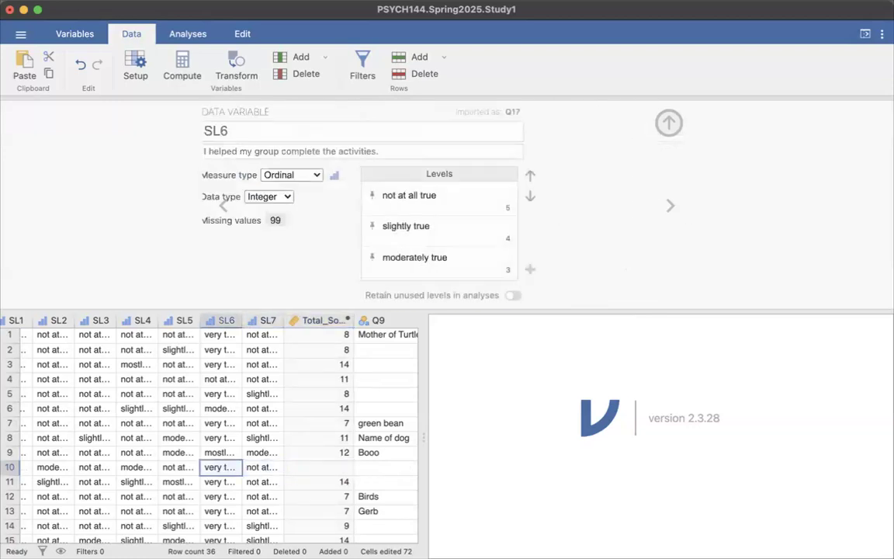
key(Left)
key(Left)
key(Left)
key(Left)
key(Left)
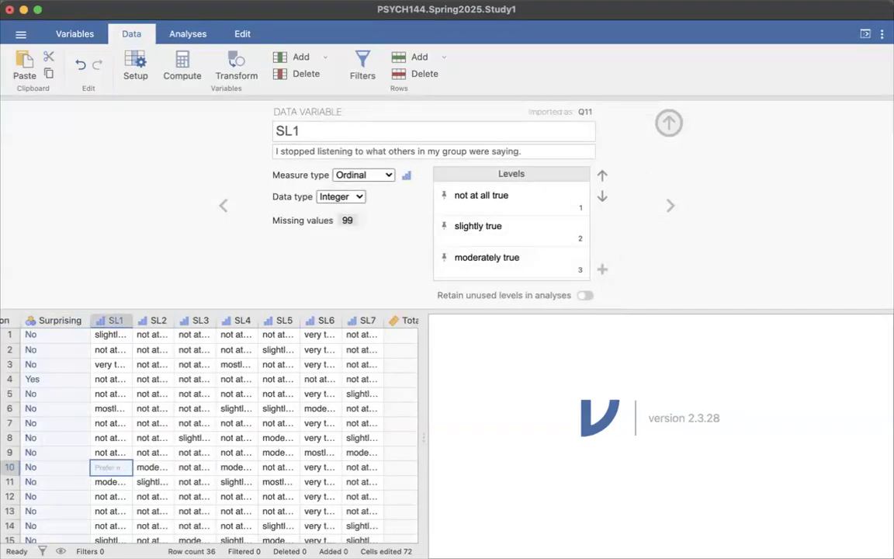
key(Right)
key(Right)
key(Right)
key(Right)
key(Right)
key(Right)
key(Right)
key(Right)
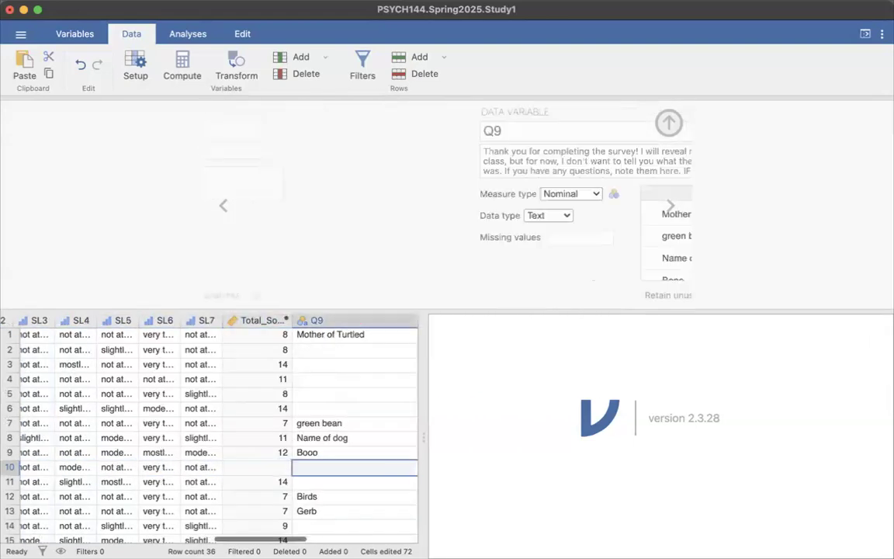
Review the computed Total_SocialLoafing scores down the rows, starting from row 1, alongside the SL item responses
key(Left)
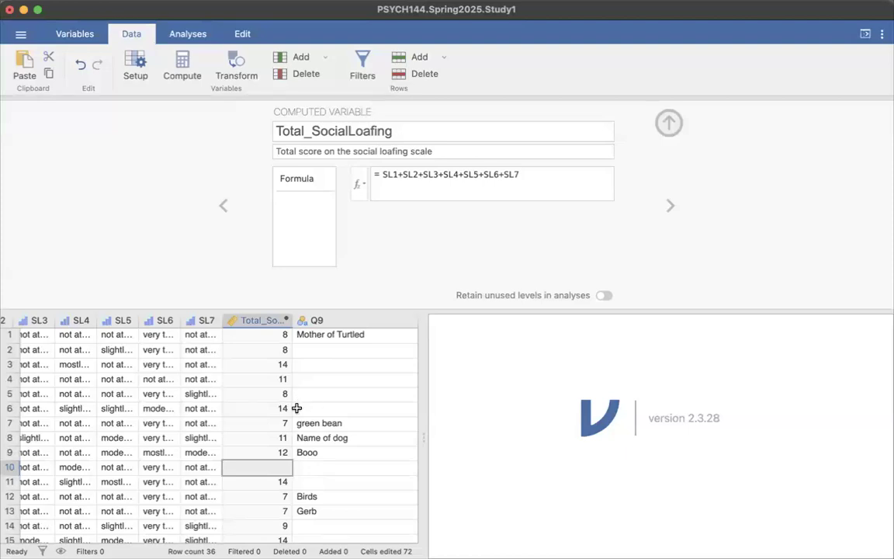
scroll(283, 399, down, 3)
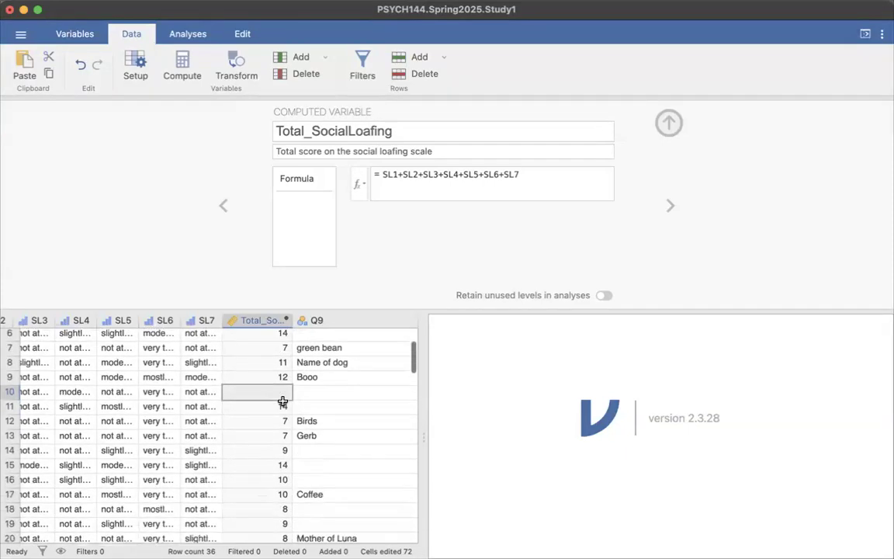
scroll(283, 400, down, 3)
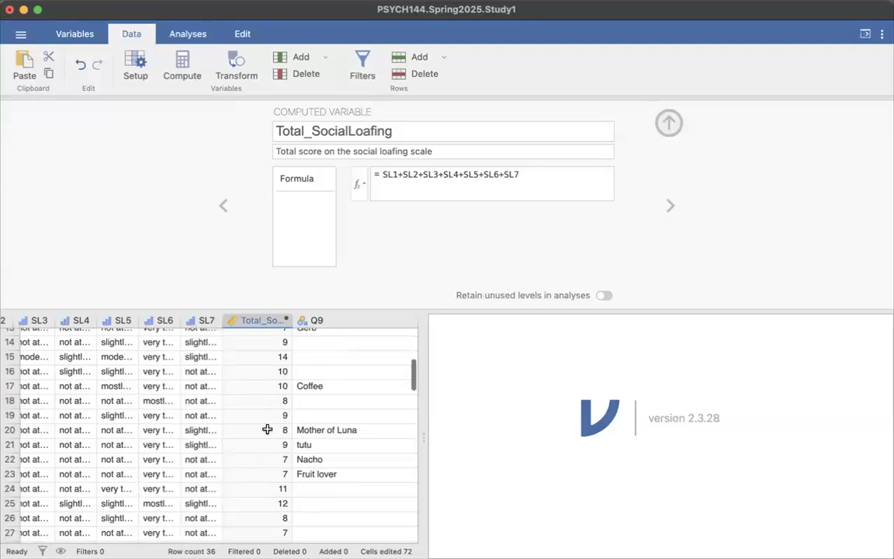
scroll(275, 404, up, 6)
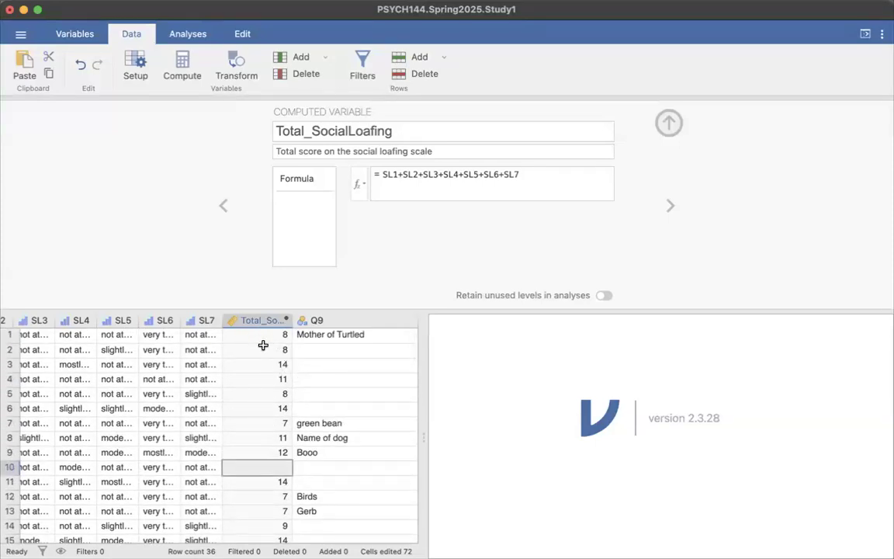
click(255, 340)
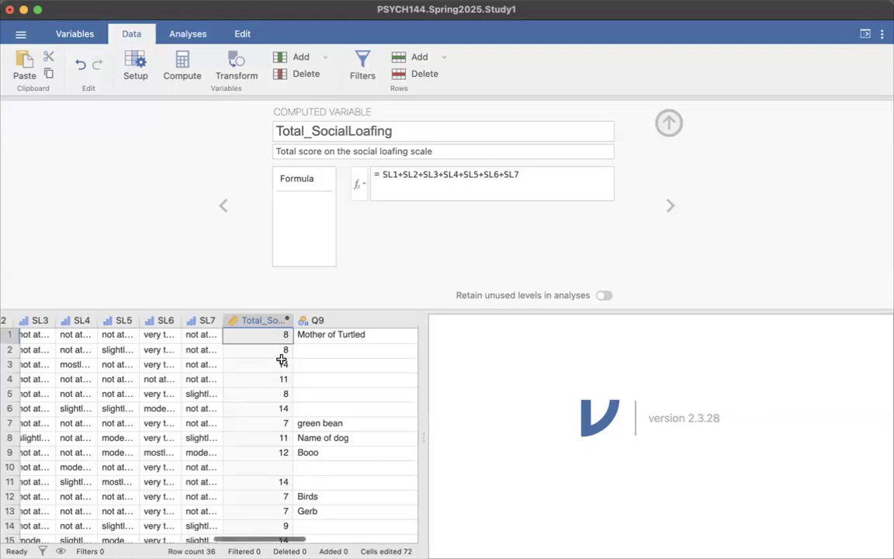
scroll(274, 349, down, 10)
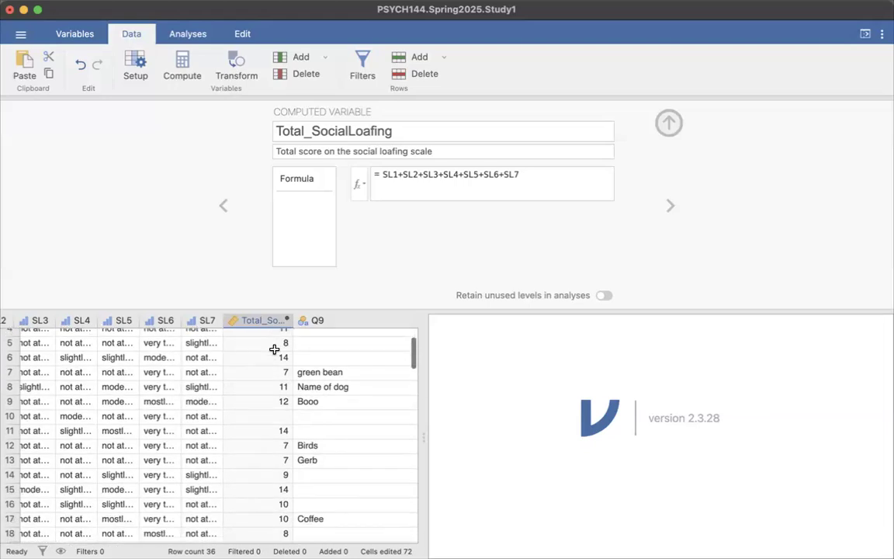
scroll(274, 349, down, 6)
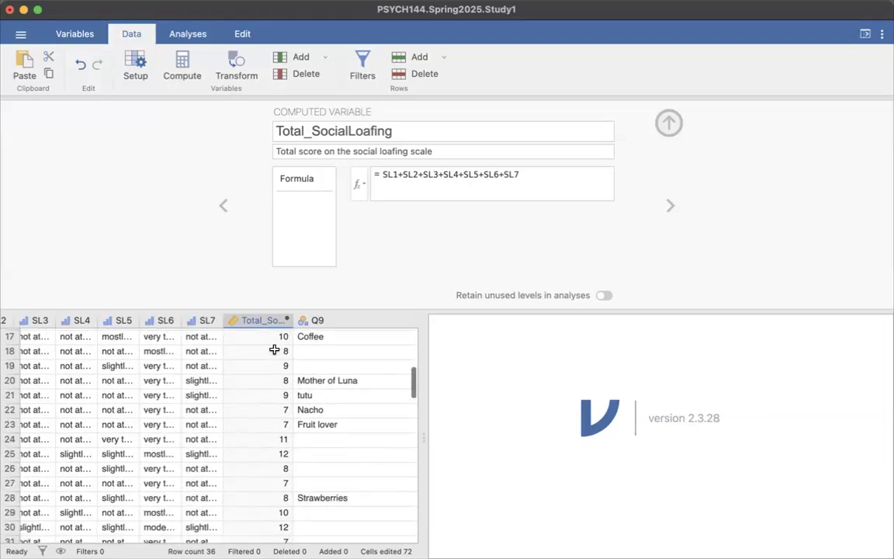
scroll(274, 349, up, 15)
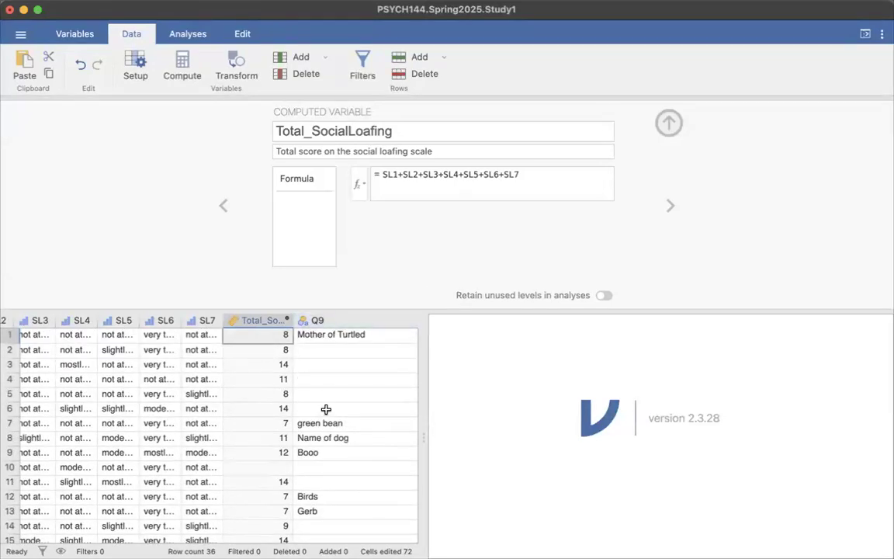
scroll(326, 409, left, 2)
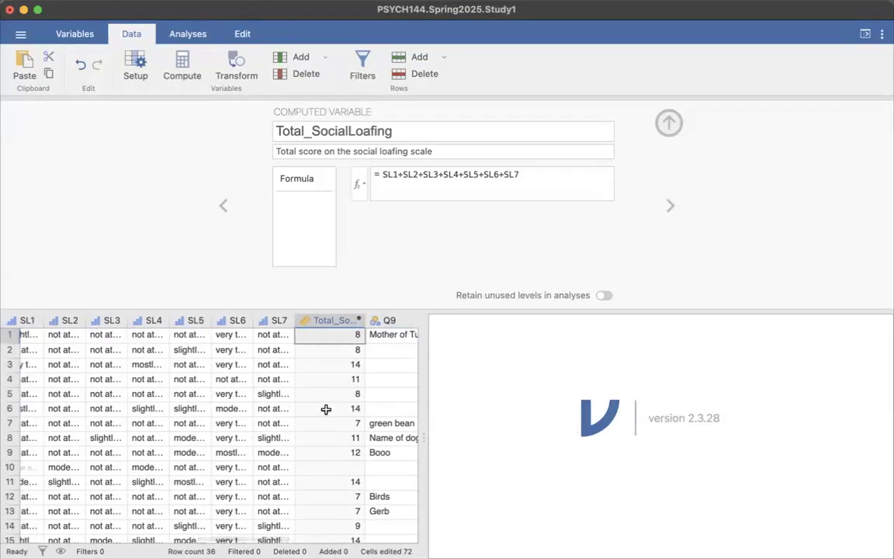